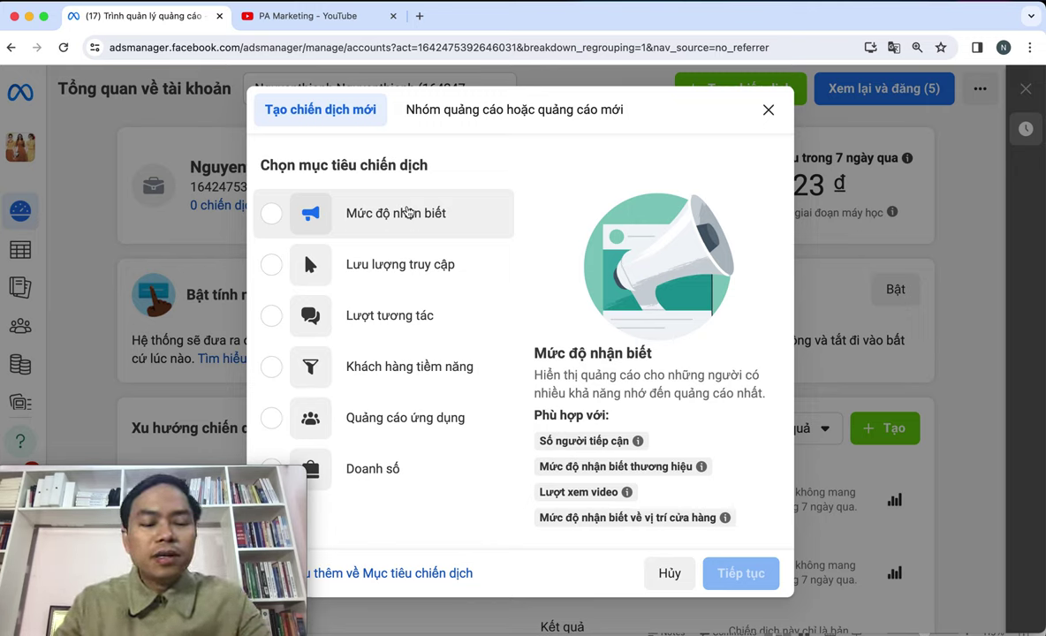
- Open tinder.com in a new browser tab and look through its homepage down to the footer
click(421, 17)
text(tinder)
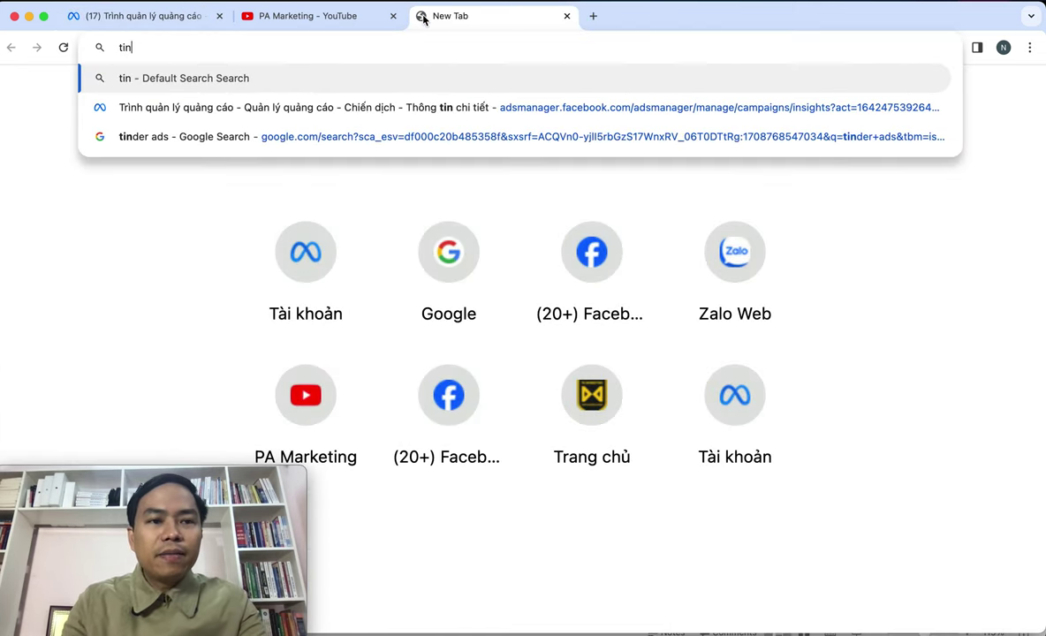
text(.com)
key(Return)
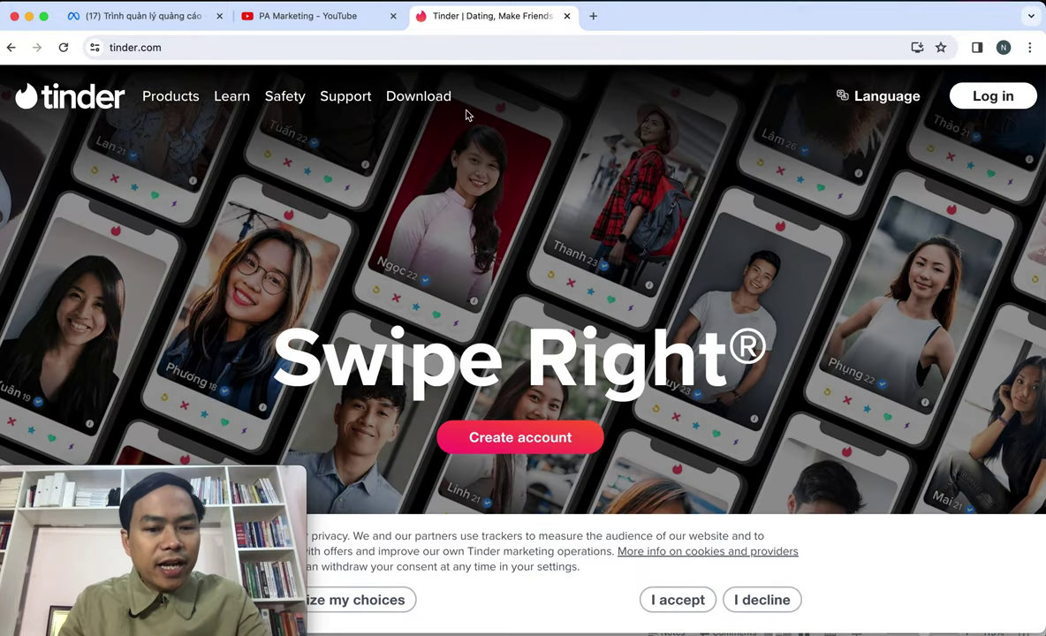
scroll(461, 235, down, 15)
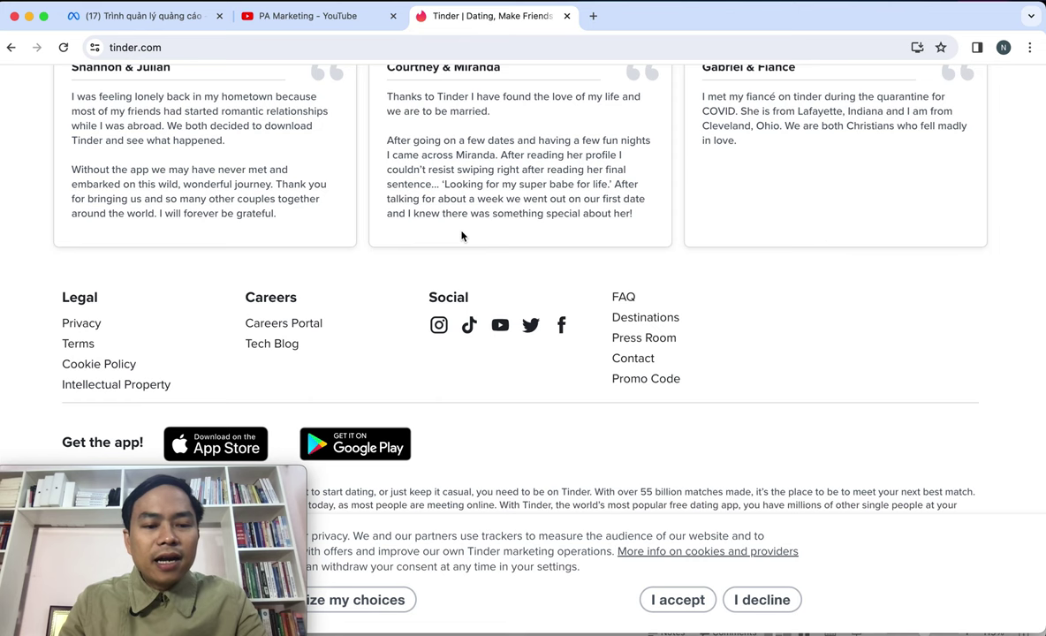
scroll(461, 236, down, 1)
scroll(461, 235, up, 15)
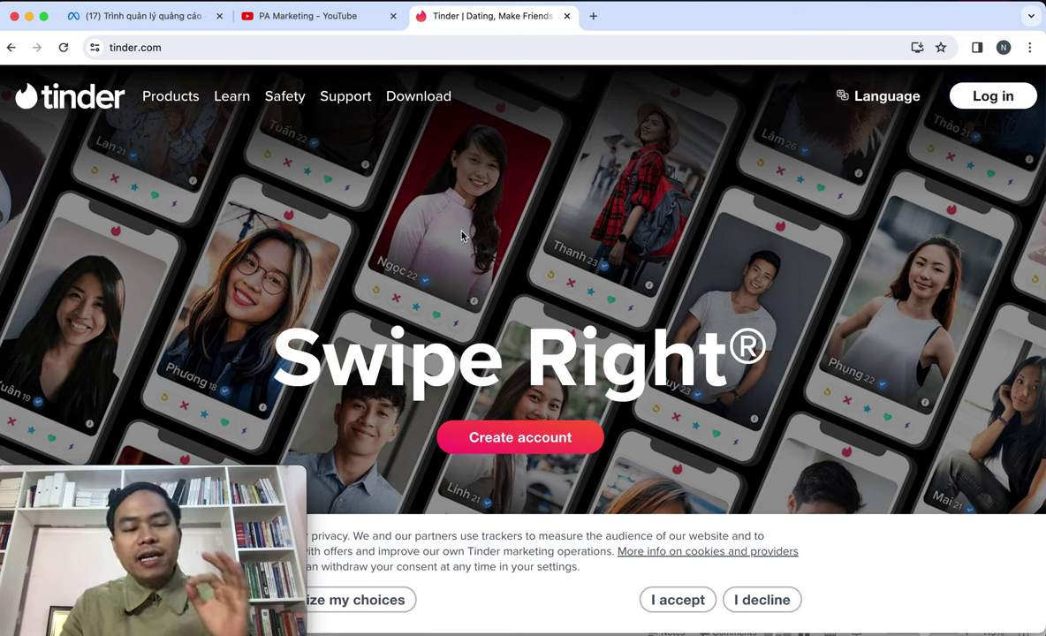
key(super+Tab)
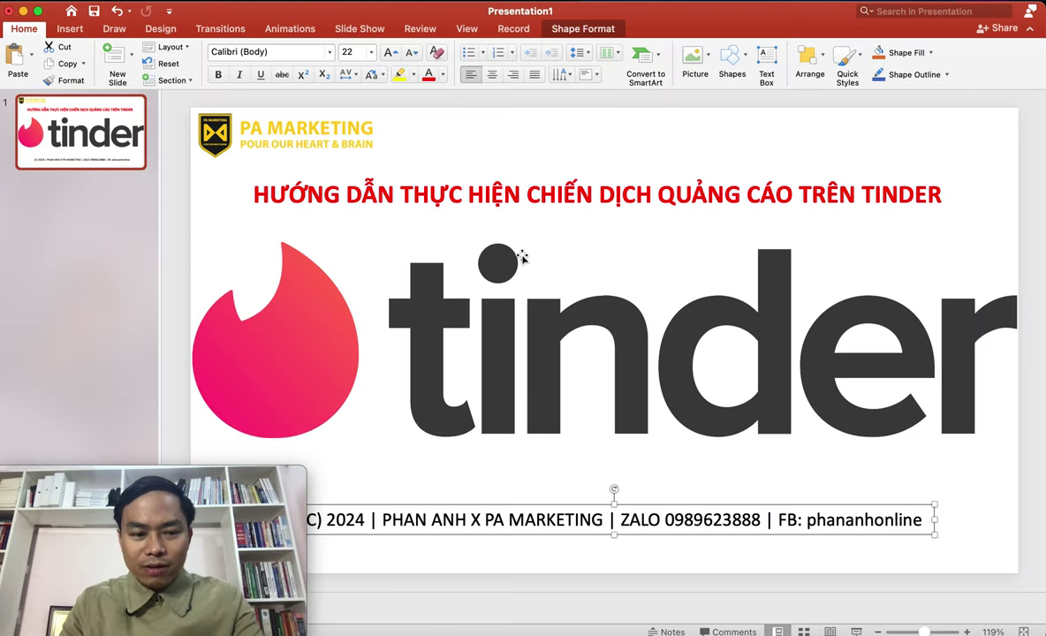
key(super+Tab)
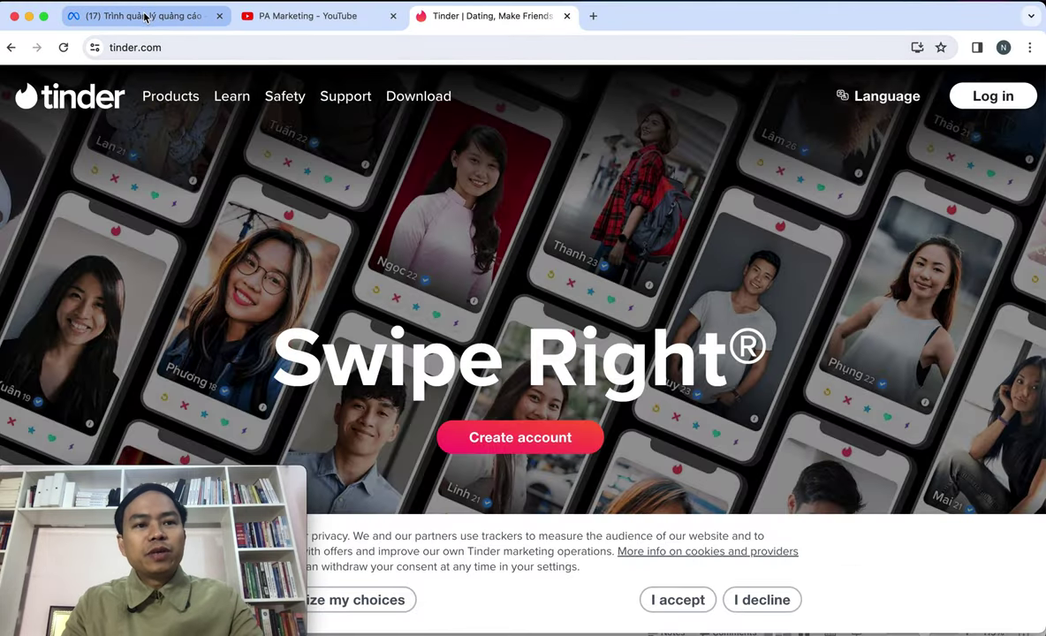
- Back in Ads Manager, create a campaign with the objective "Lưu lượng truy cập" and the manual setup "Chiến dịch lưu lượng truy cập thủ công"
click(147, 17)
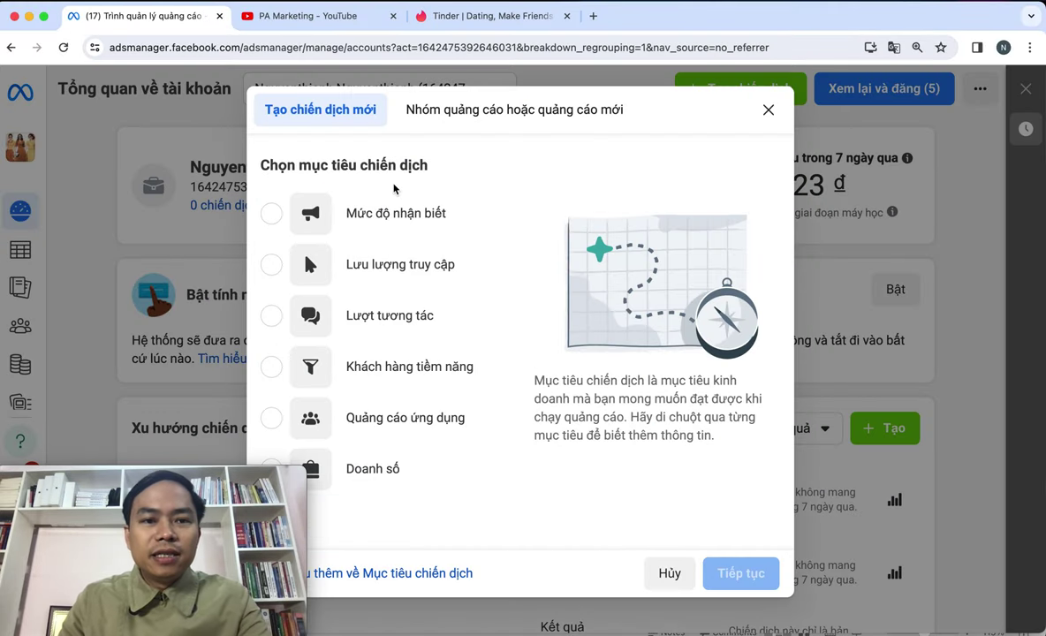
mouse_move(417, 273)
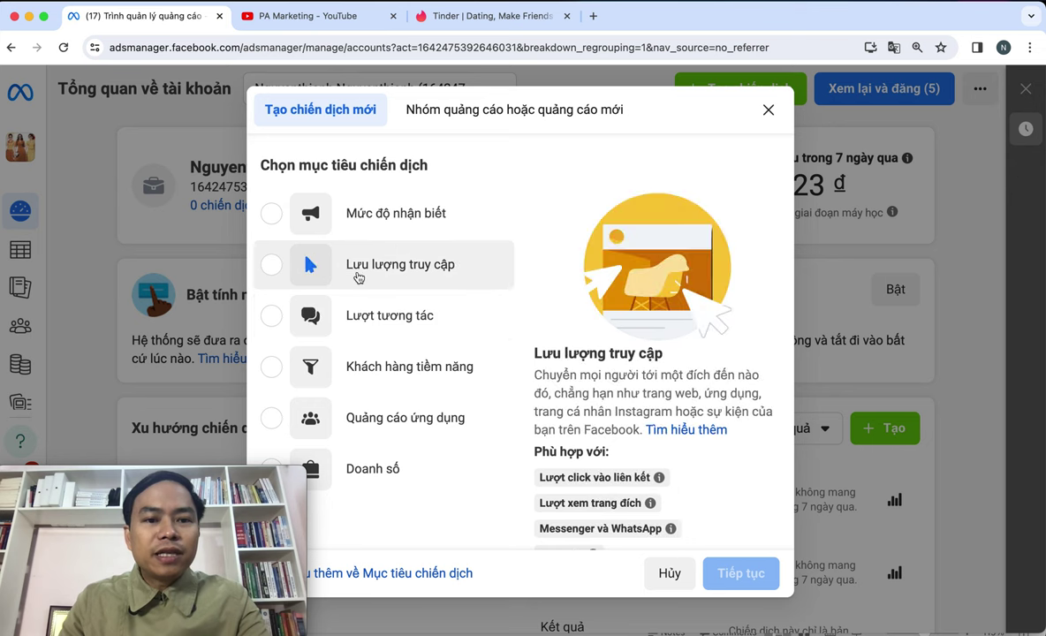
click(412, 280)
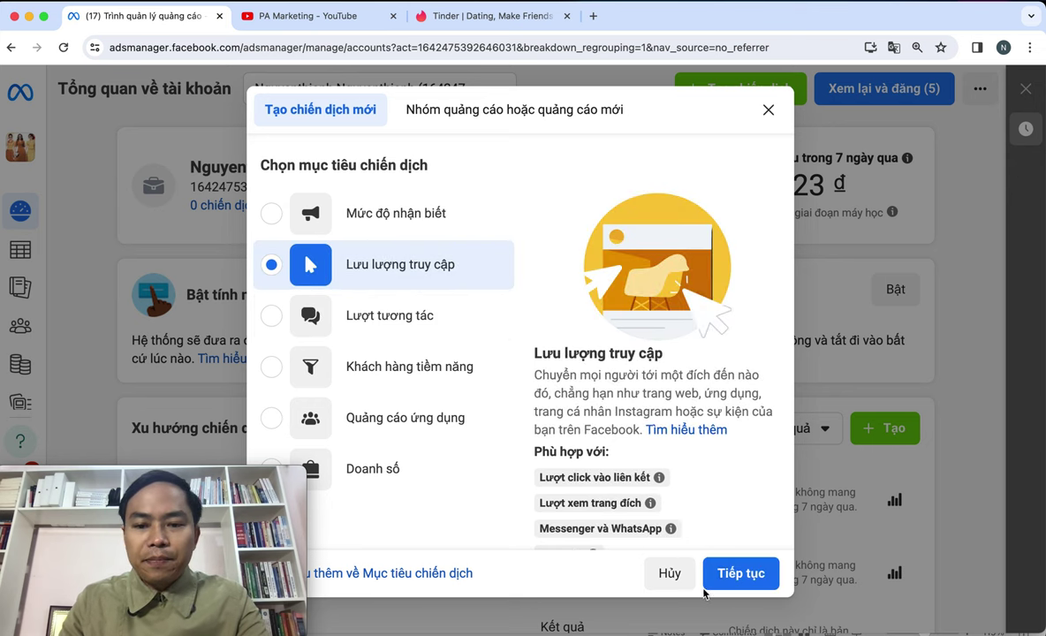
click(732, 576)
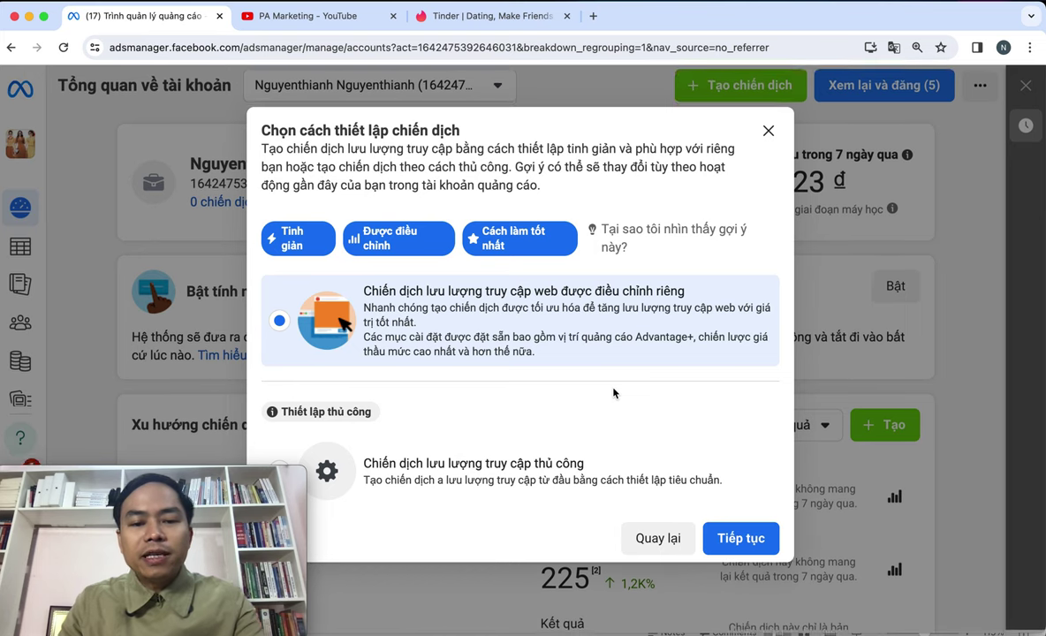
click(476, 484)
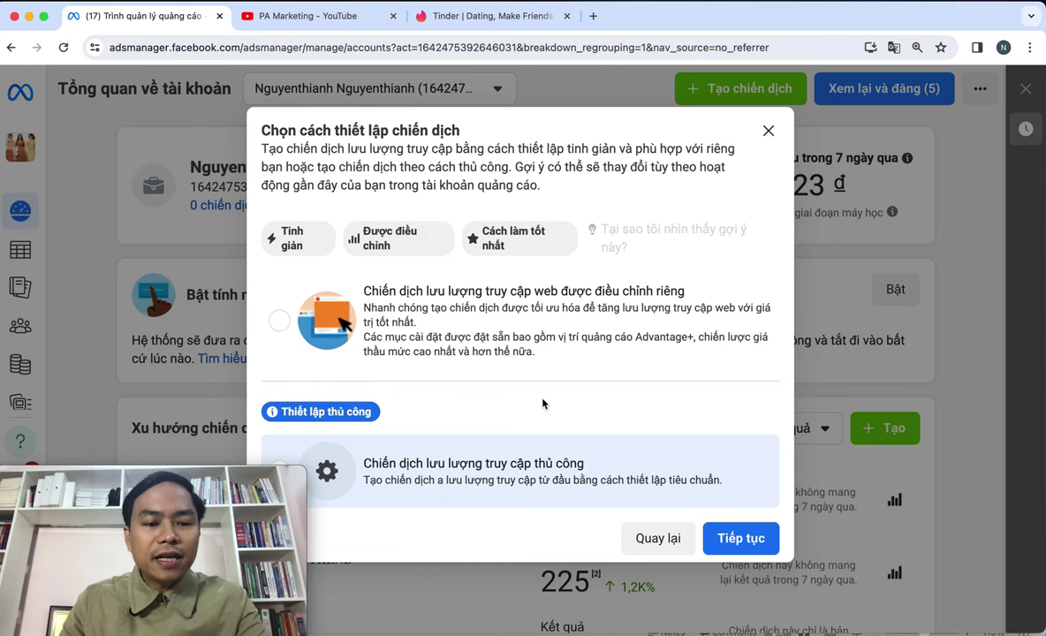
click(727, 539)
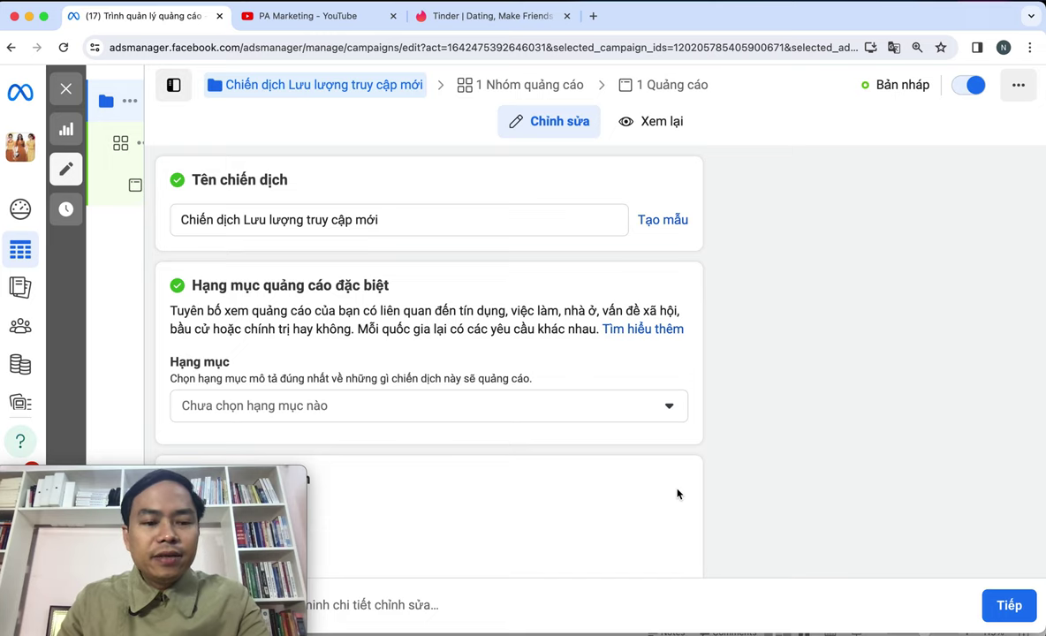
- Review the campaign-level settings: campaign name, special ad category options, campaign details, A/B test and Advantage campaign budget
scroll(678, 494, down, 1)
scroll(677, 494, up, 1)
scroll(447, 299, down, 1)
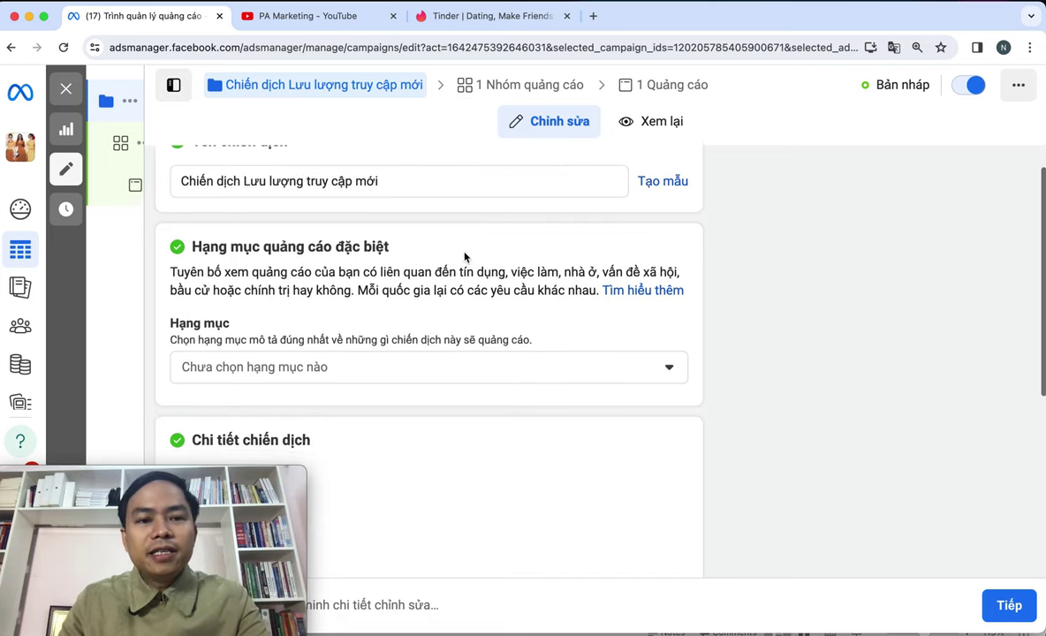
click(393, 181)
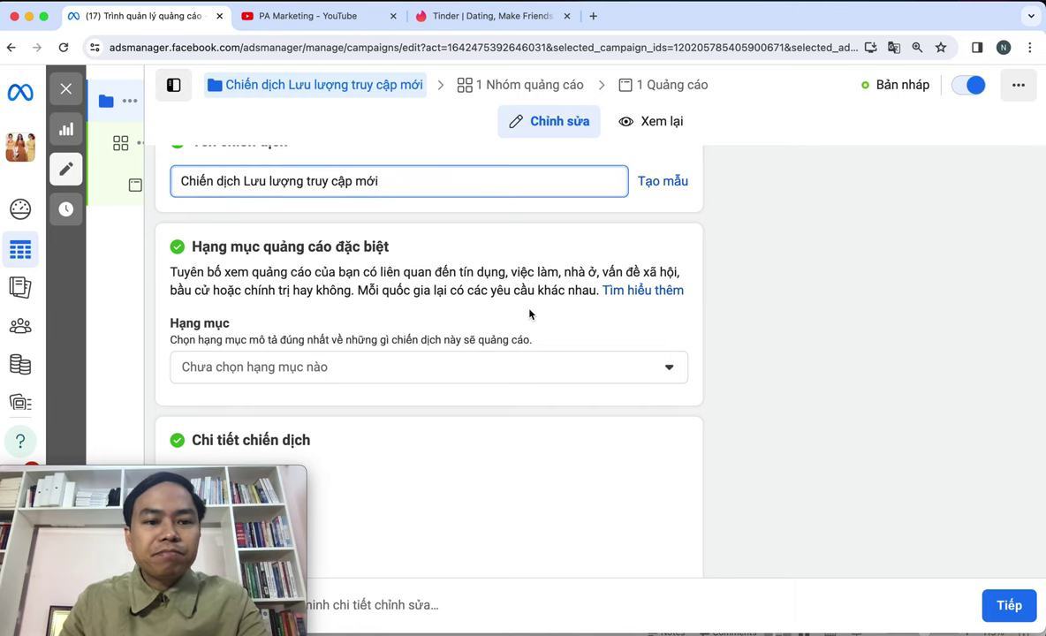
scroll(530, 310, down, 2)
click(541, 297)
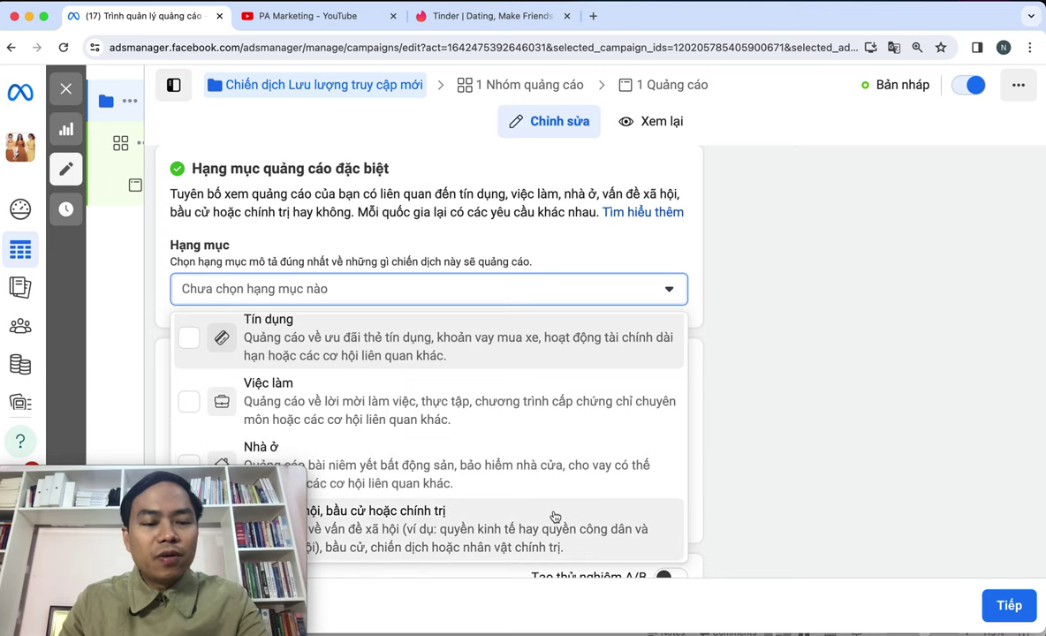
click(822, 453)
scroll(781, 451, down, 5)
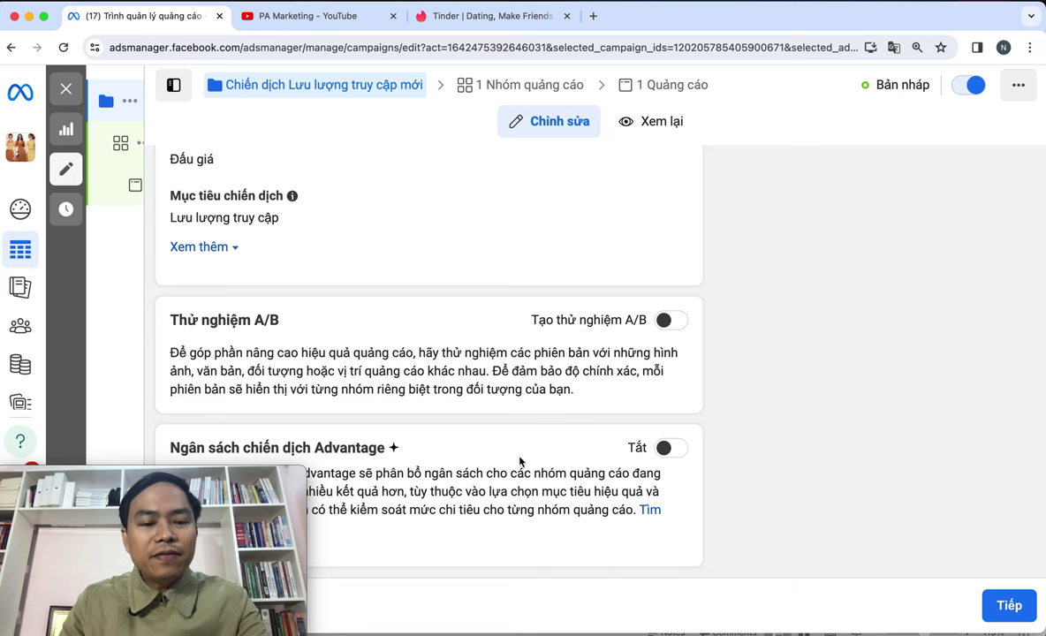
- Switch to the PA Marketing YouTube channel and browse its playlists and latest videos for Facebook advertising lessons
click(334, 26)
scroll(468, 325, down, 4)
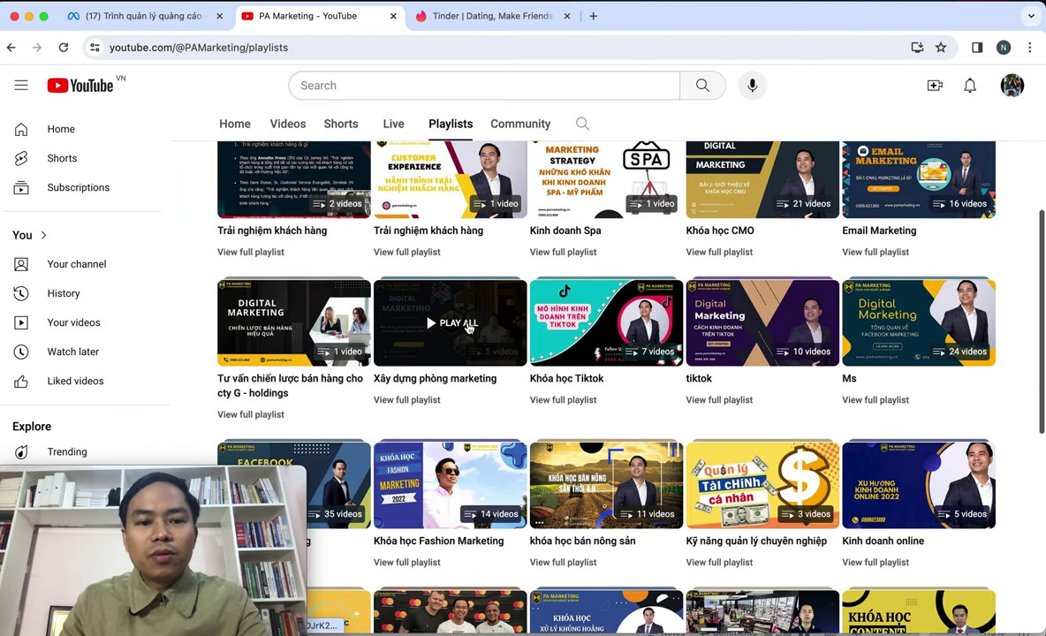
scroll(479, 402, down, 3)
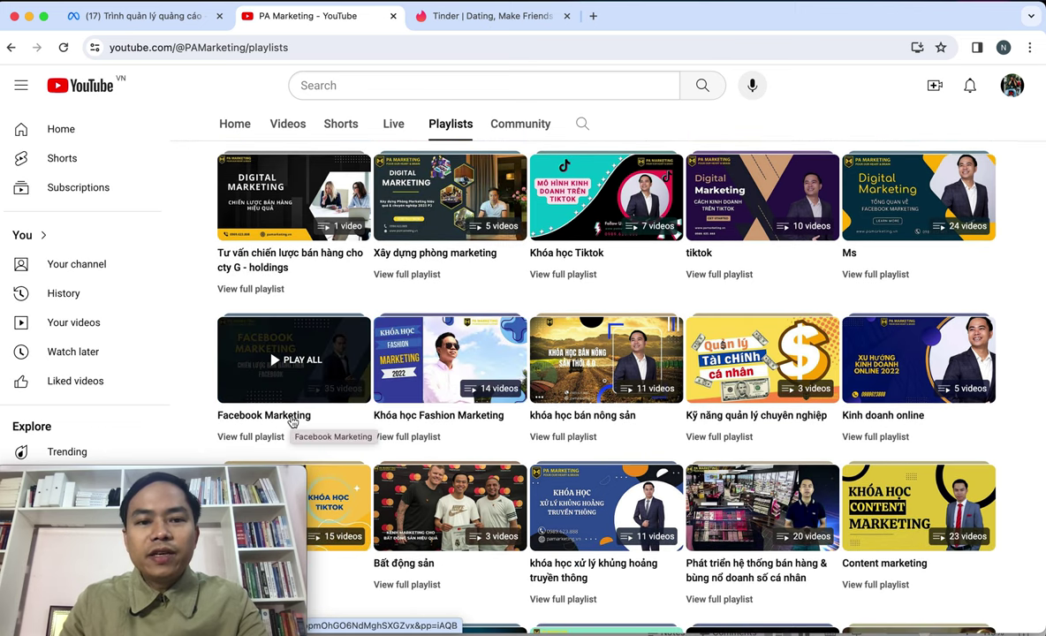
scroll(292, 422, up, 3)
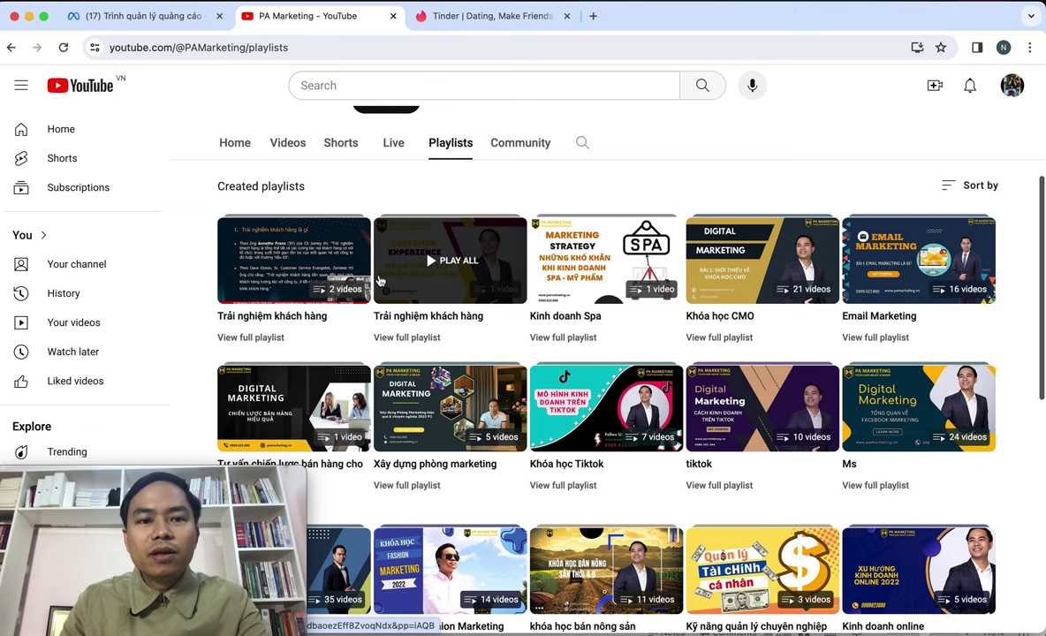
click(289, 144)
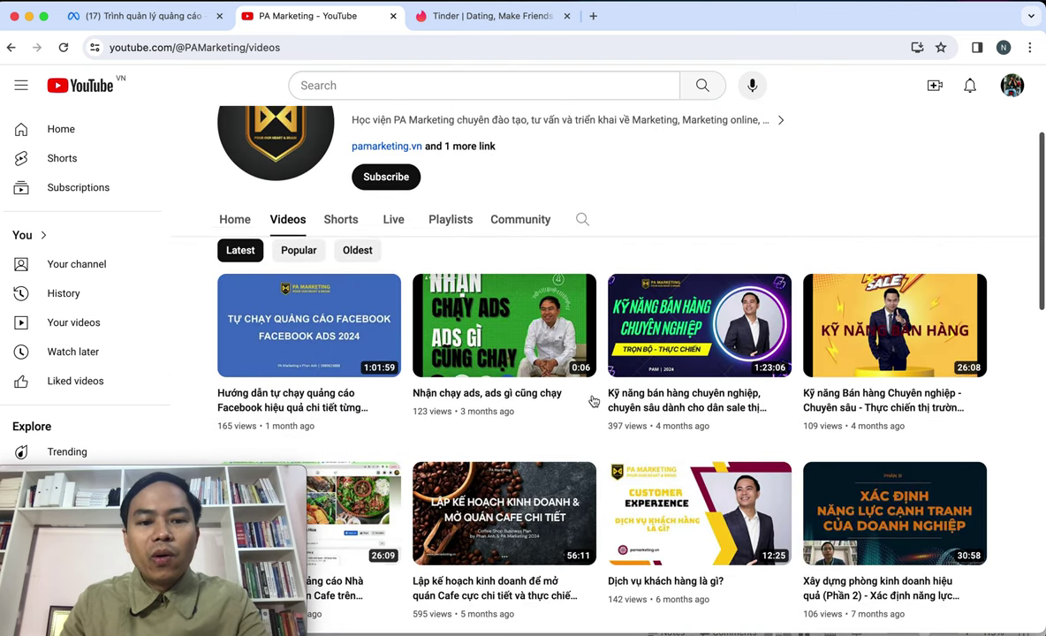
mouse_move(320, 354)
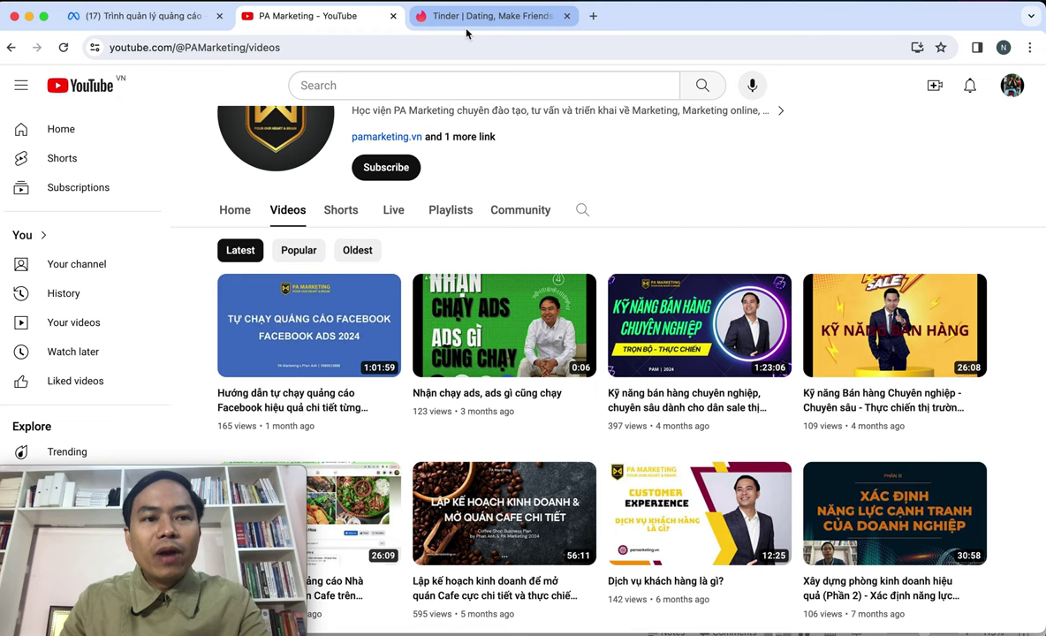
- Return to Ads Manager and continue from the campaign settings to the ad set settings
click(159, 16)
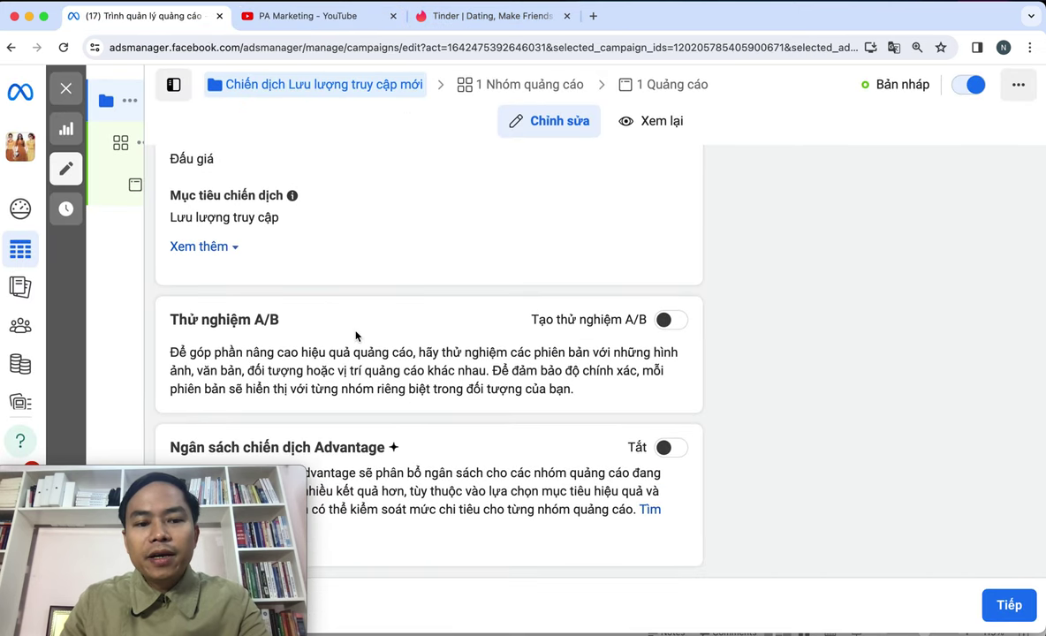
click(994, 601)
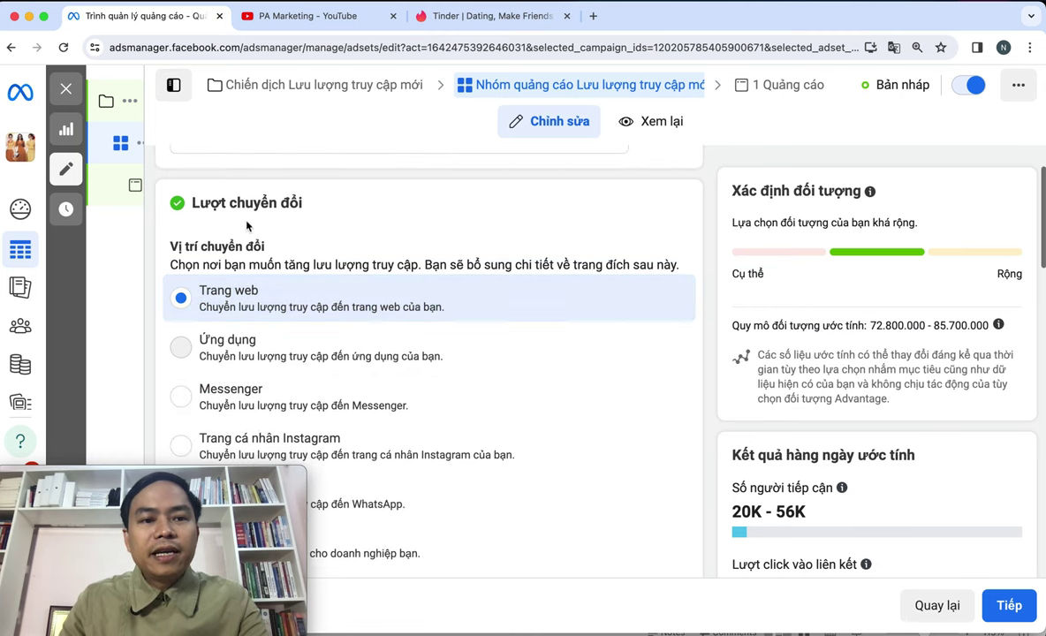
scroll(257, 226, up, 1)
scroll(438, 291, down, 1)
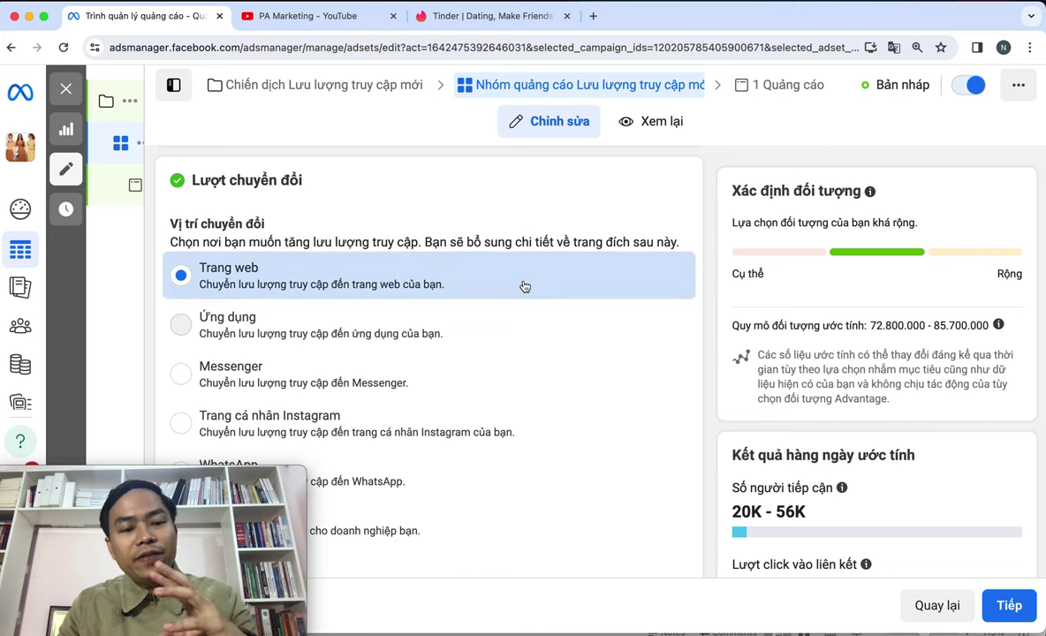
- Examine the ad set's conversion location choices and the options for its performance goal "Mục tiêu hiệu quả"
scroll(523, 287, down, 2)
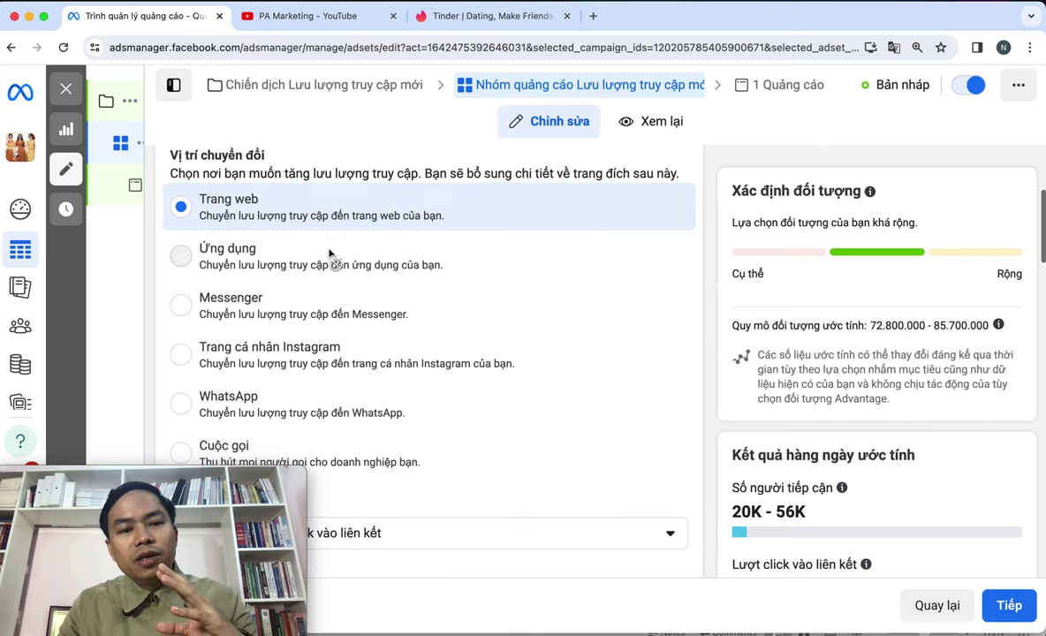
mouse_move(329, 254)
scroll(331, 255, down, 2)
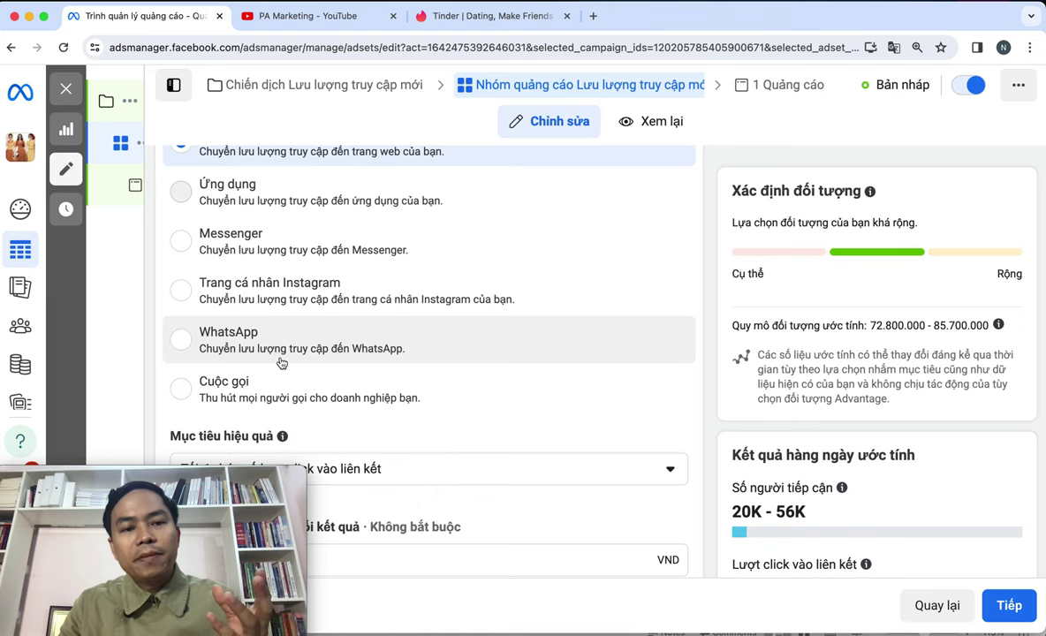
scroll(281, 362, down, 5)
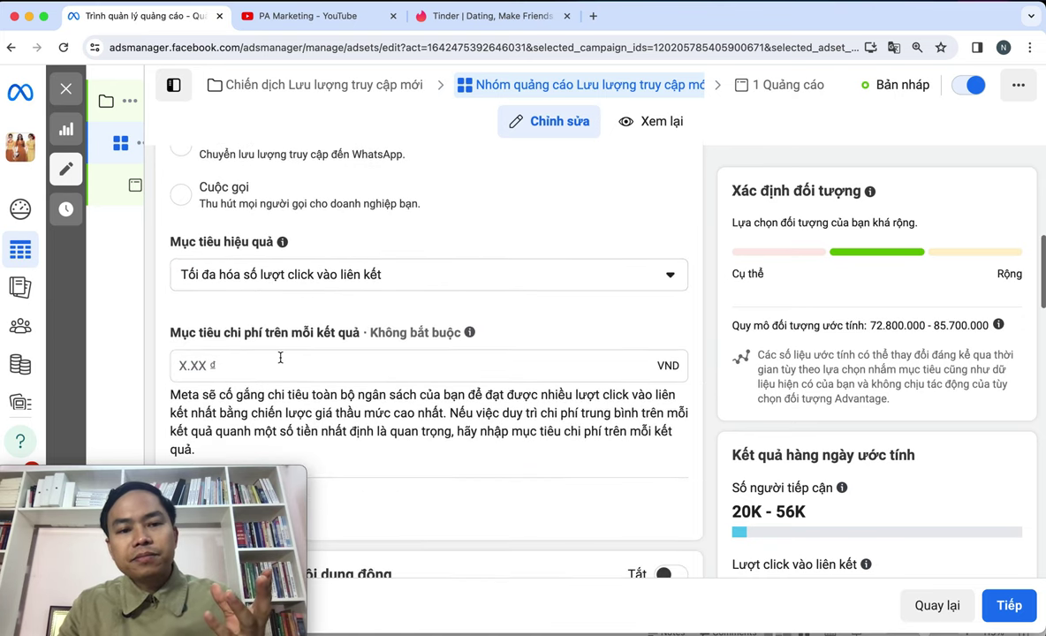
click(422, 225)
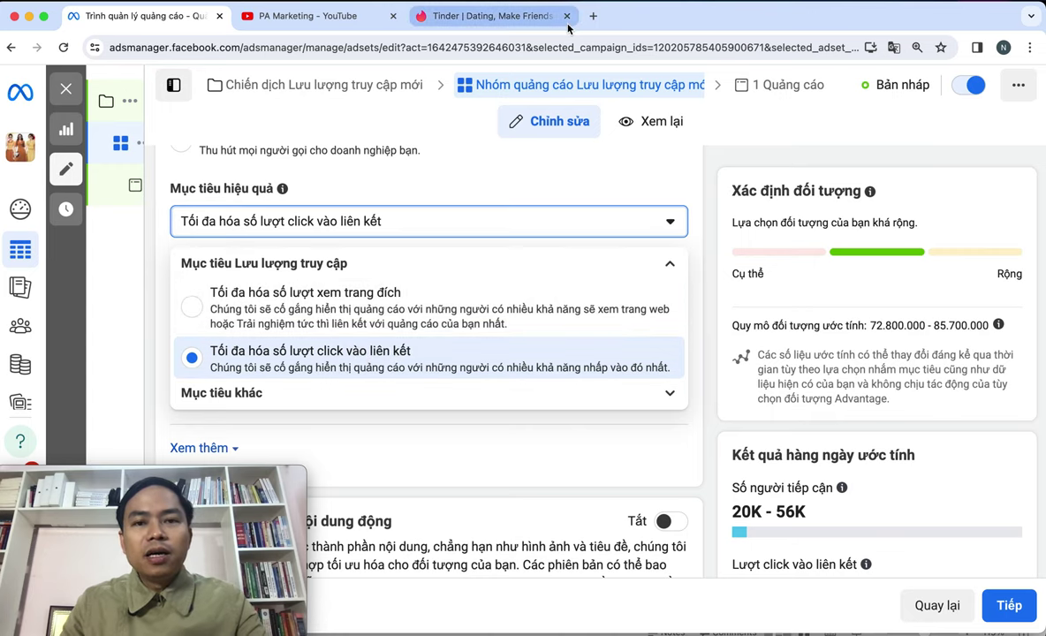
- Look up Google image results for "tinder ads" in a new browser tab and browse the examples
click(594, 16)
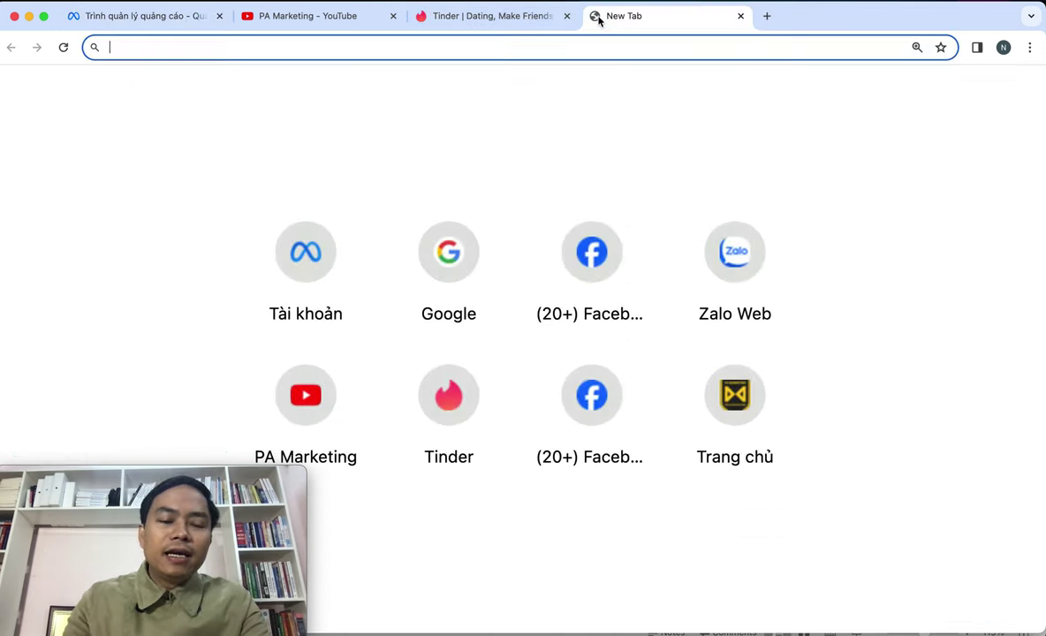
text(tin der ads)
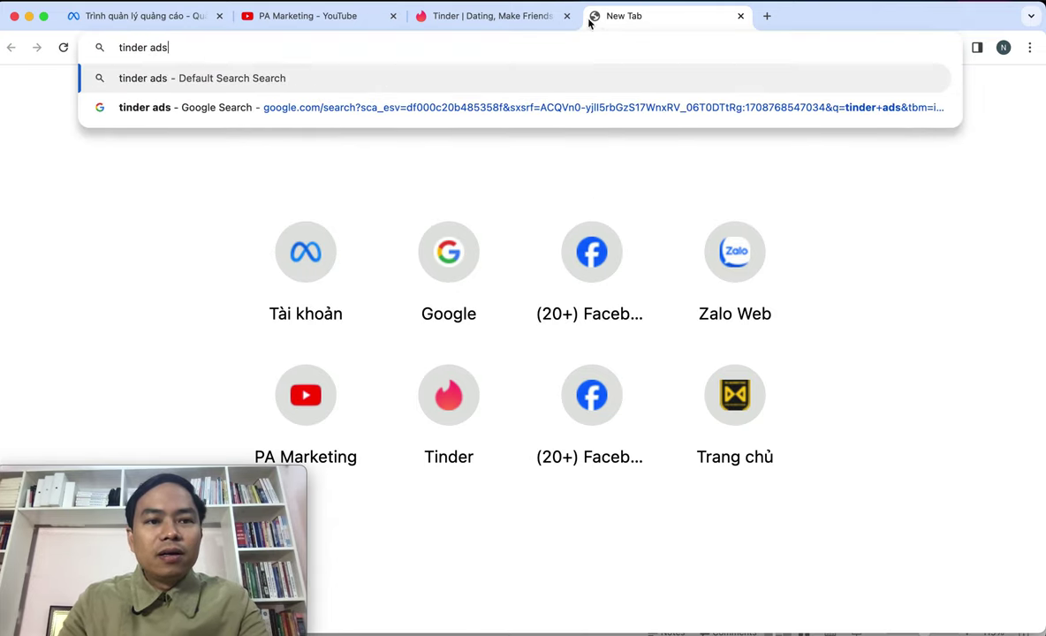
click(339, 110)
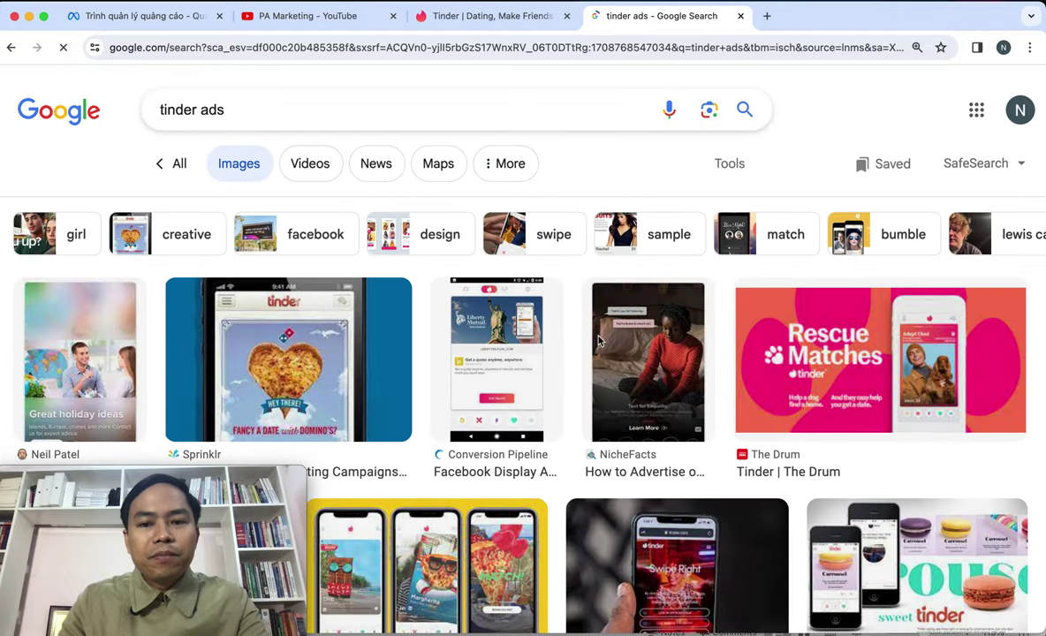
scroll(442, 314, down, 5)
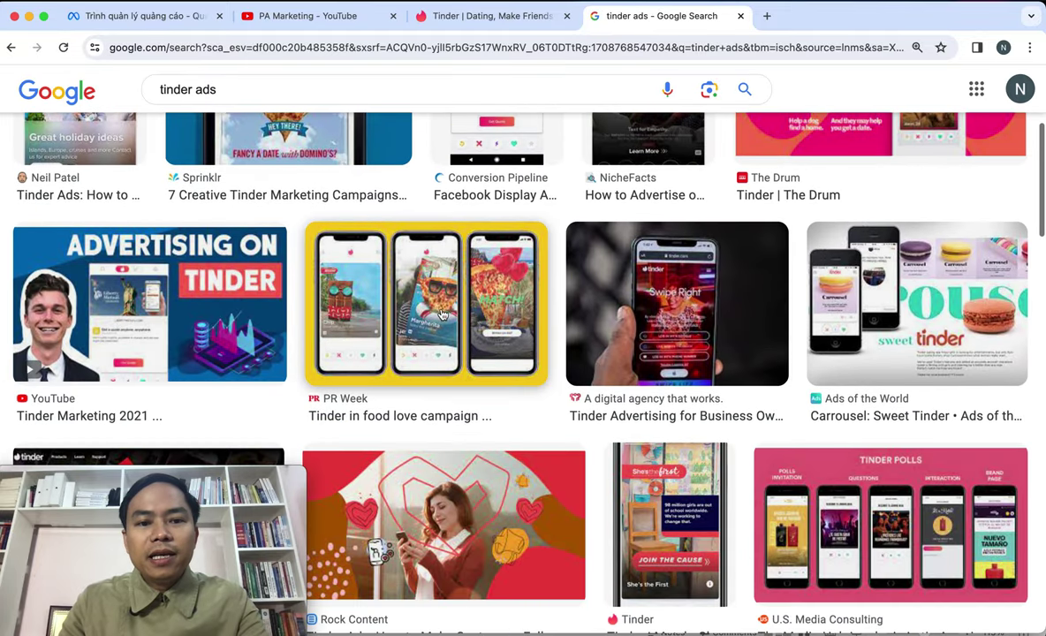
- Preview the PR Week food love campaign image and the related Media Ant image of Tinder's native display card user flow
click(443, 315)
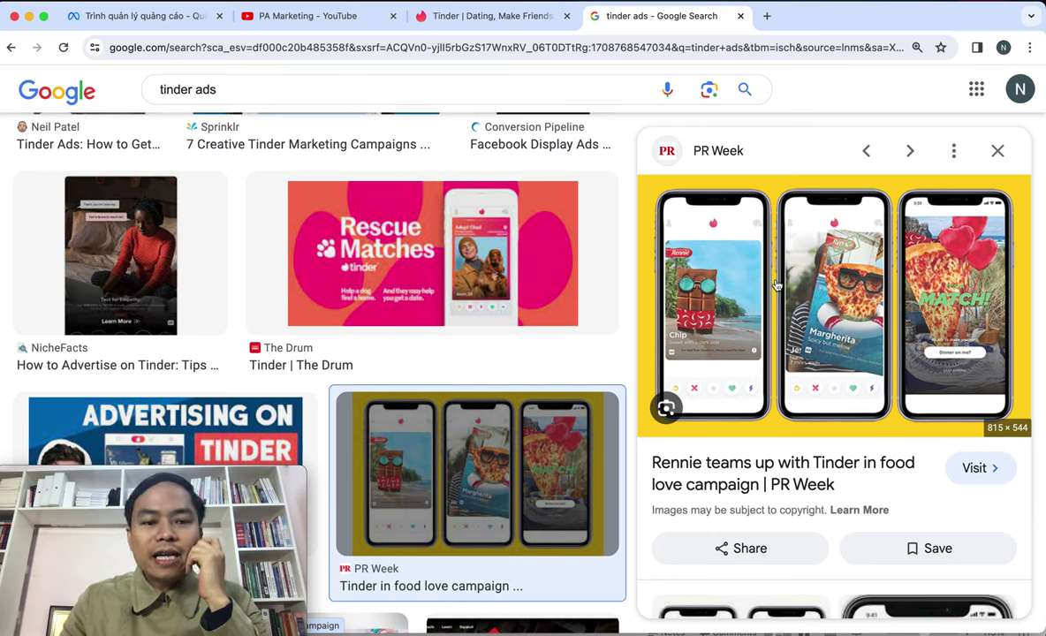
scroll(761, 336, down, 5)
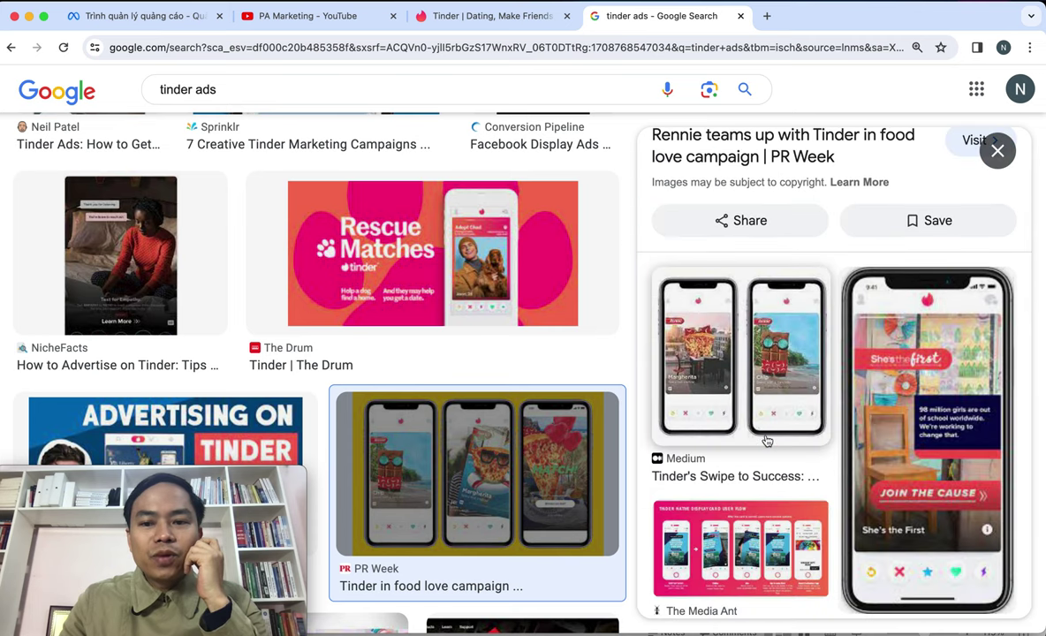
scroll(768, 441, down, 3)
click(698, 328)
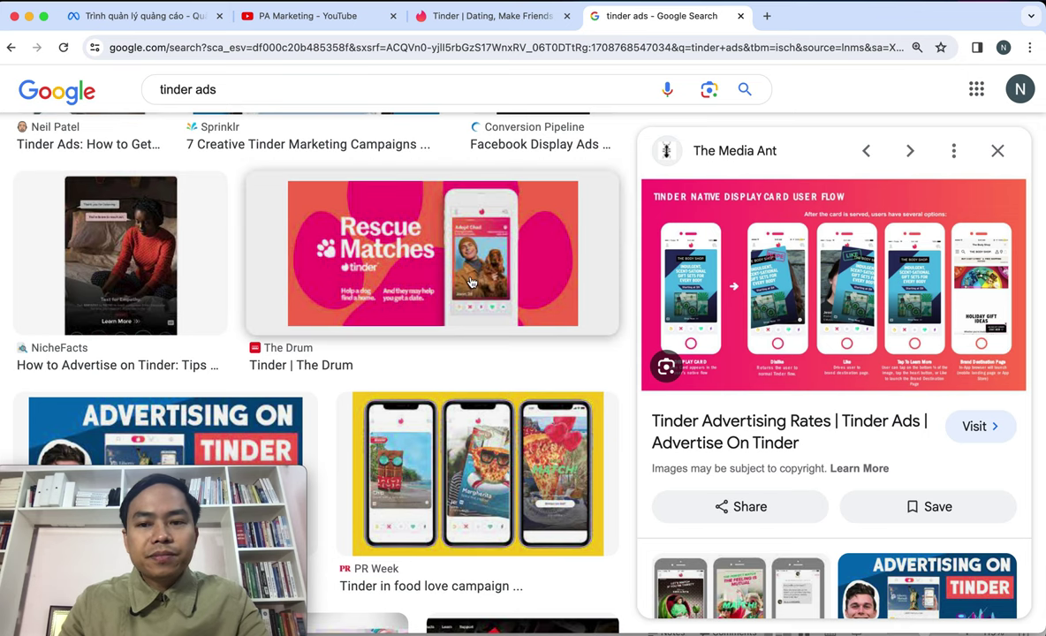
- Browse more Tinder ad examples in the image results and switch back to the ad set in Ads Manager
scroll(437, 261, down, 4)
scroll(245, 271, down, 2)
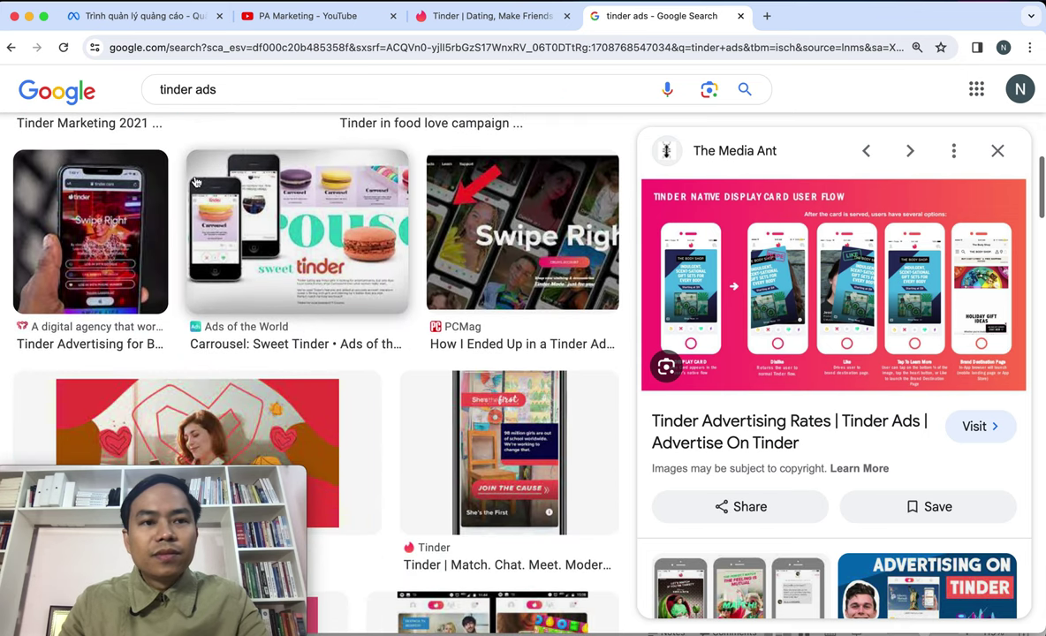
click(150, 17)
scroll(445, 358, down, 2)
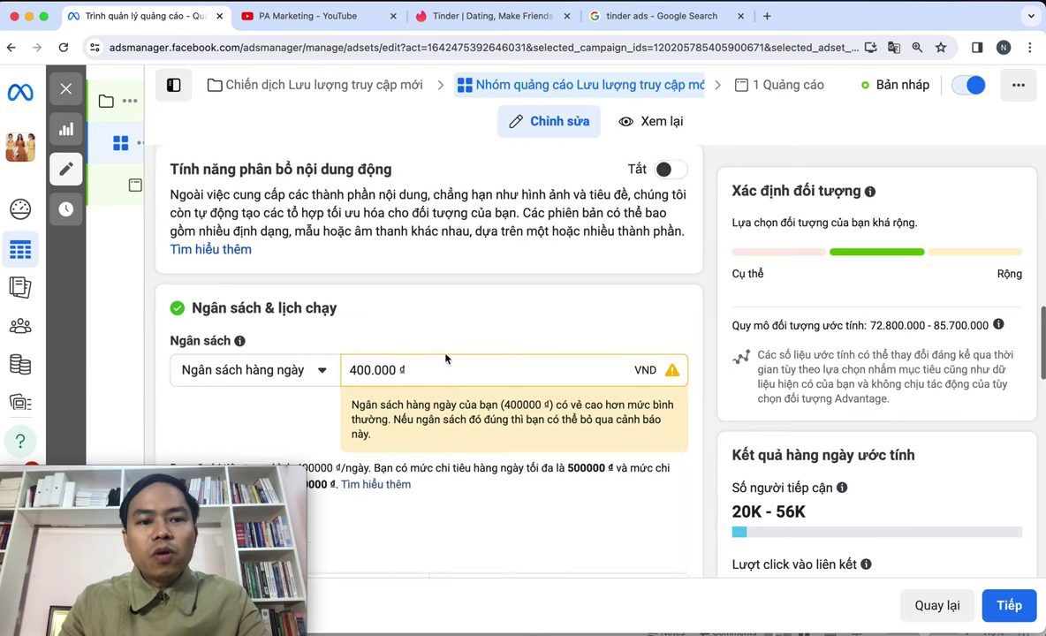
- Set the ad set's daily budget "Ngân sách hàng ngày" to 100.000 ₫
scroll(445, 358, down, 2)
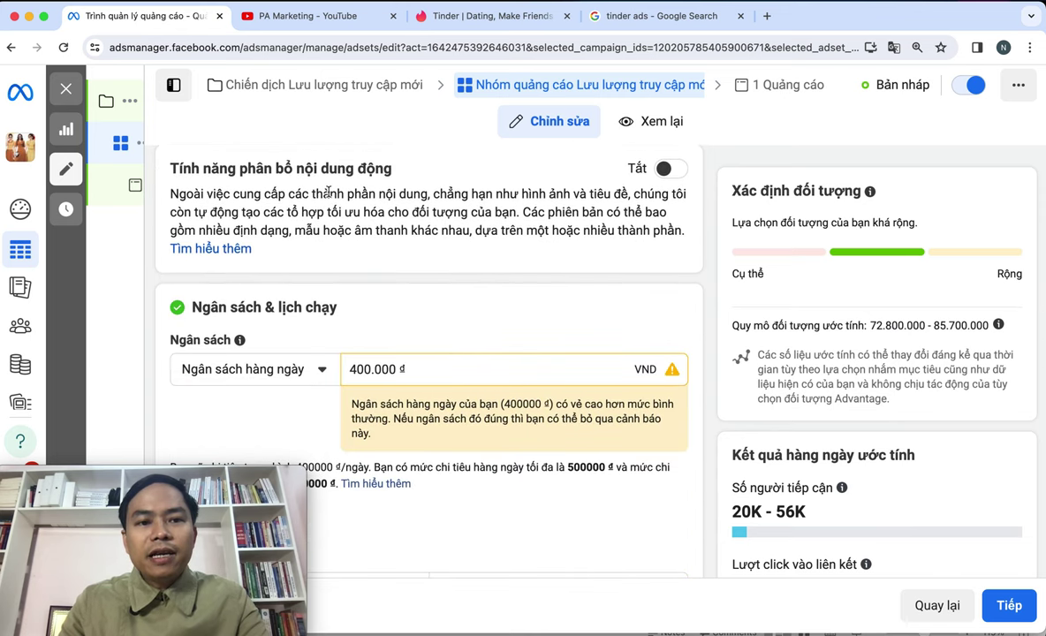
scroll(464, 337, down, 1)
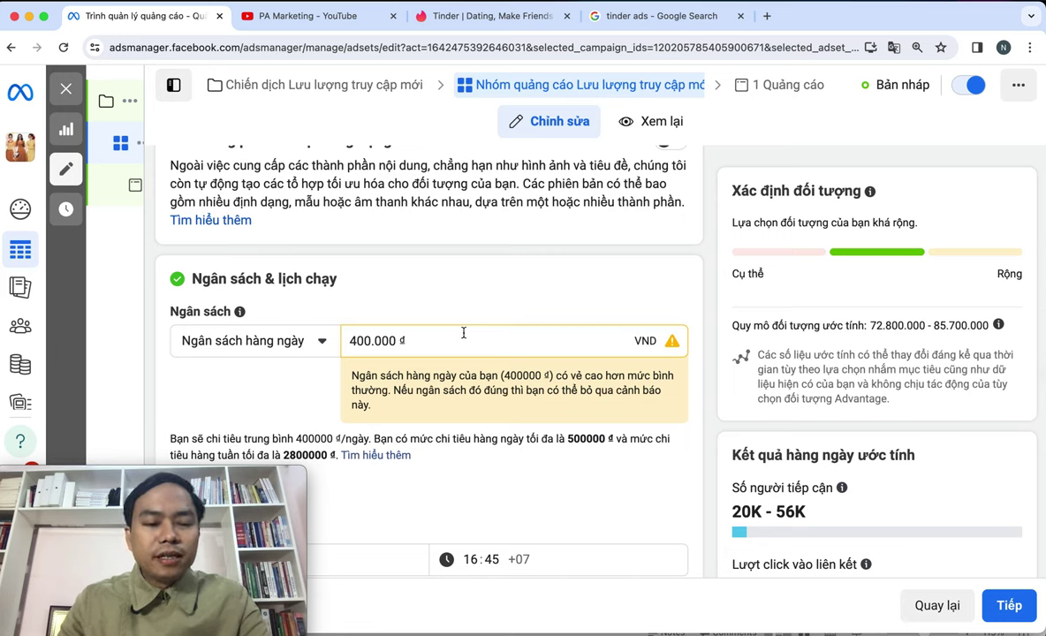
scroll(464, 332, down, 4)
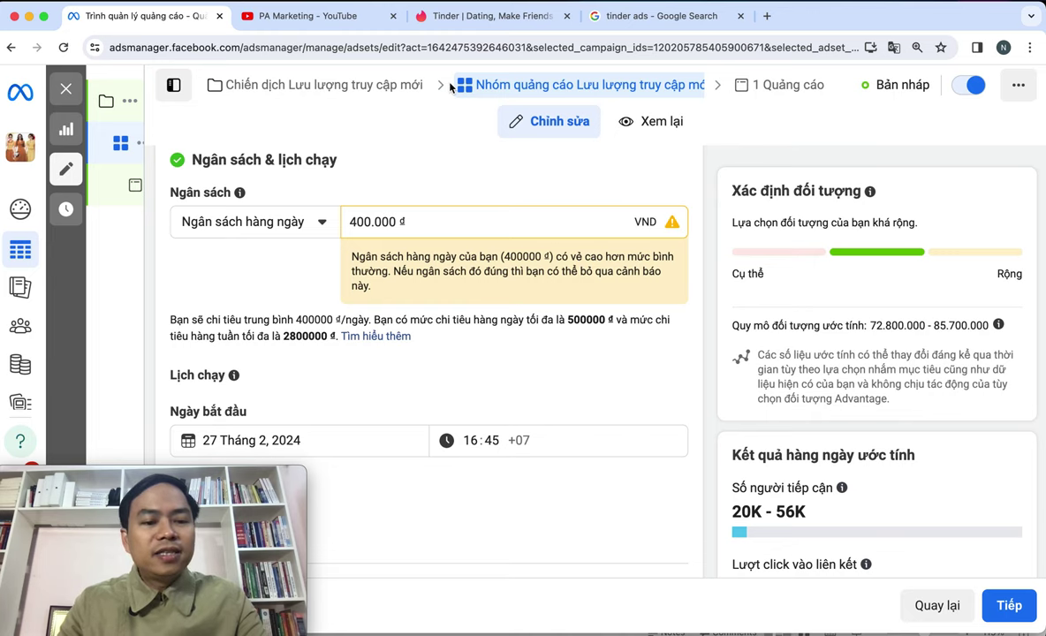
scroll(464, 253, down, 3)
scroll(462, 252, up, 3)
scroll(462, 252, down, 3)
scroll(462, 252, up, 2)
click(350, 249)
text(1)
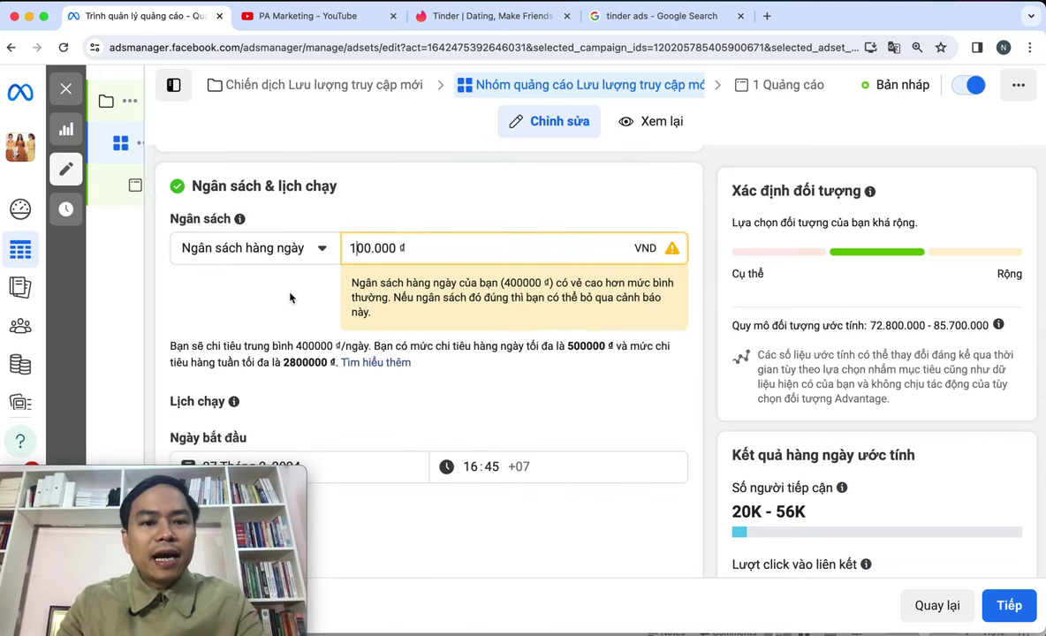
- Set the ad set's audience location to Hà Nội, Việt Nam, and inspect it on the location map
scroll(483, 367, down, 3)
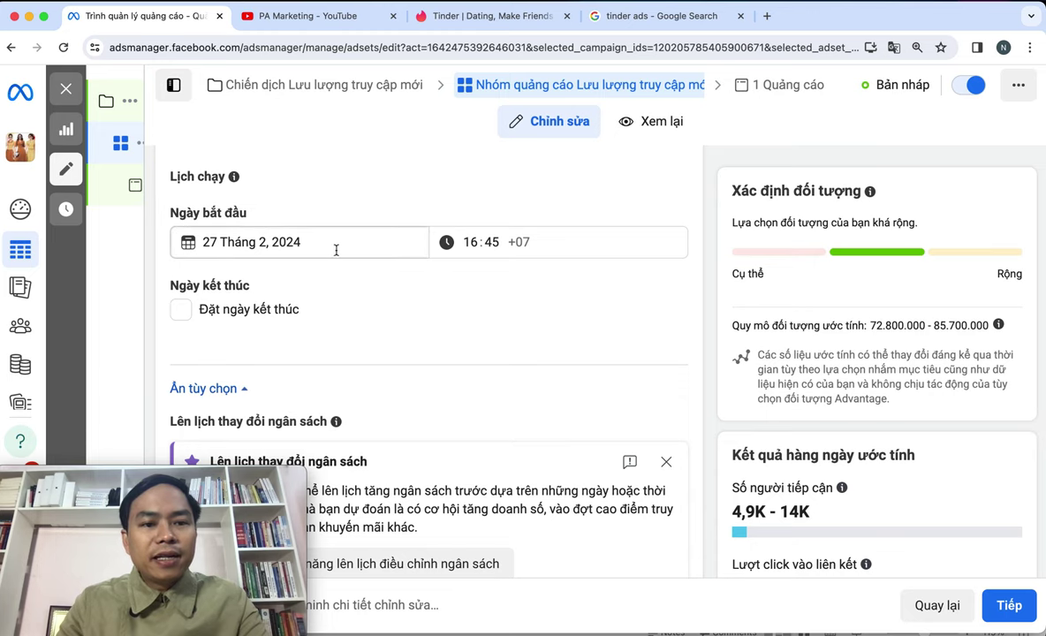
scroll(387, 293, down, 6)
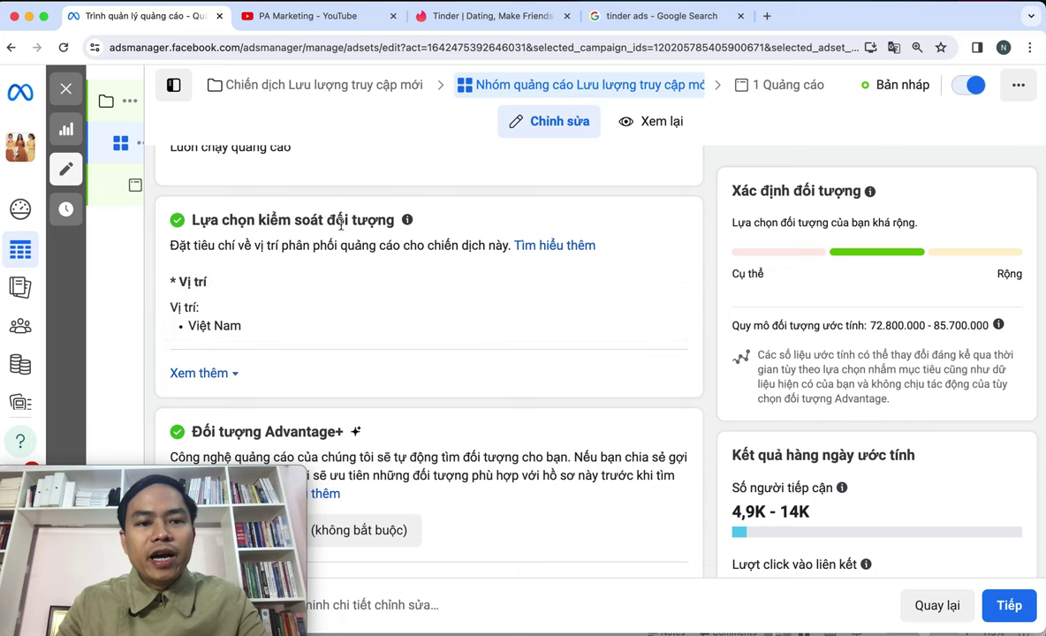
scroll(342, 225, down, 1)
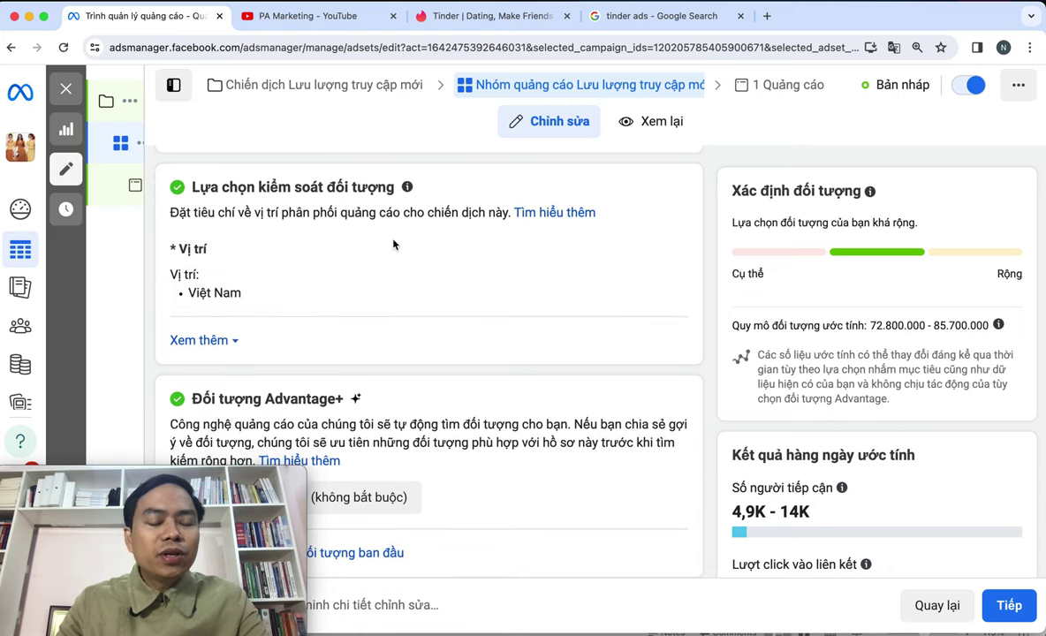
mouse_move(532, 259)
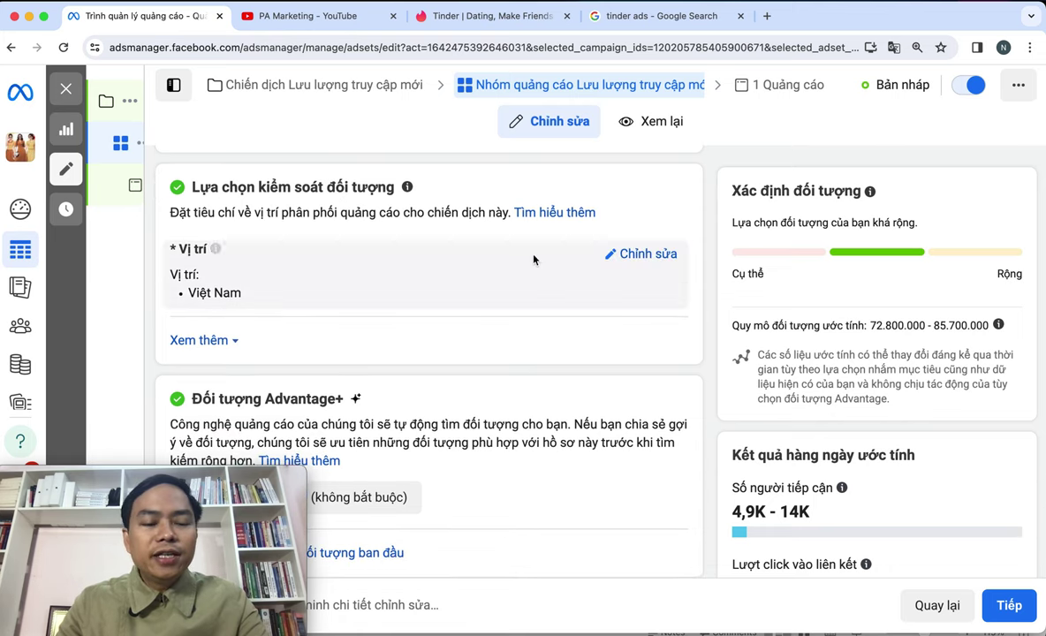
click(648, 255)
scroll(610, 256, down, 5)
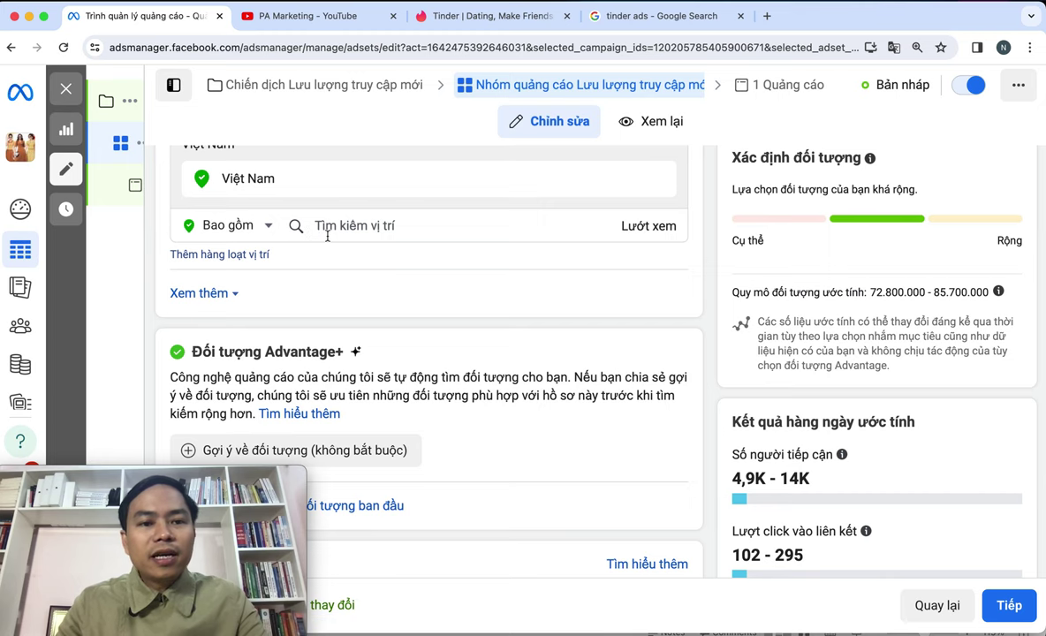
click(328, 232)
text(hanoi)
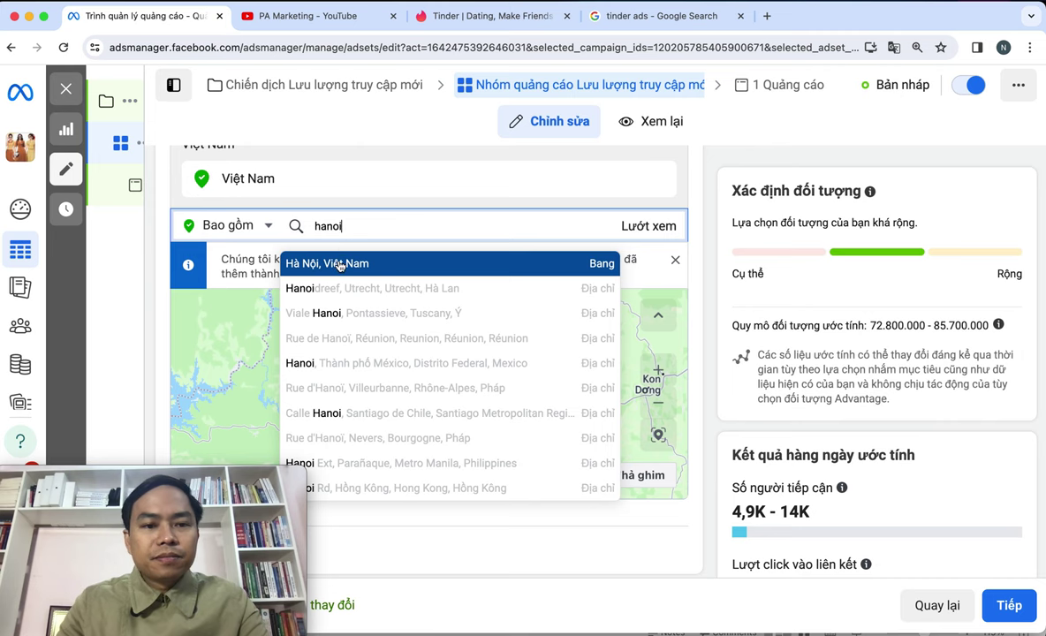
click(315, 255)
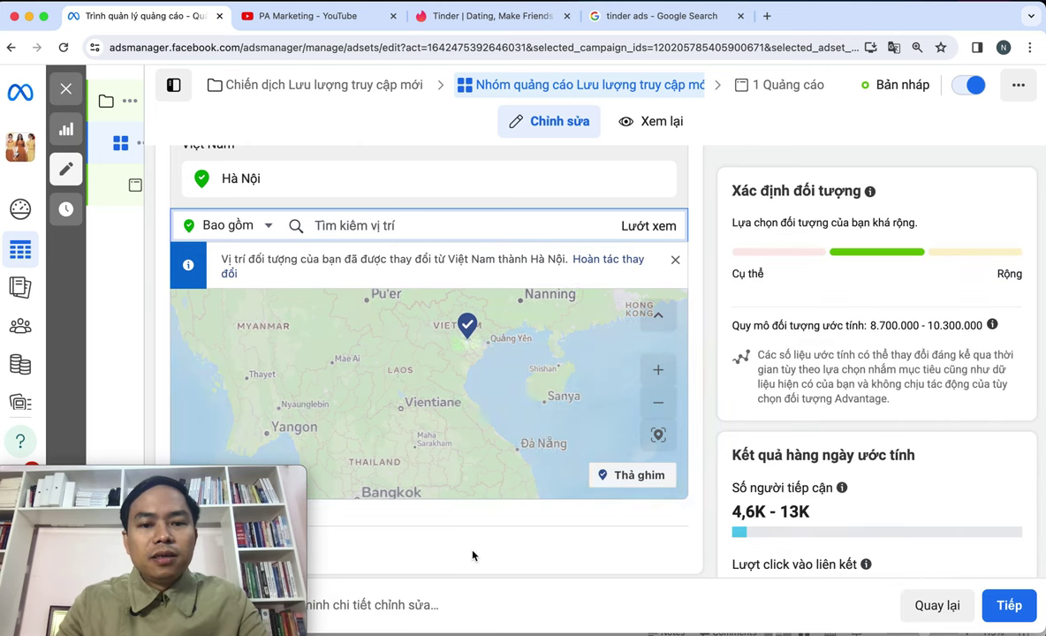
scroll(436, 509, down, 2)
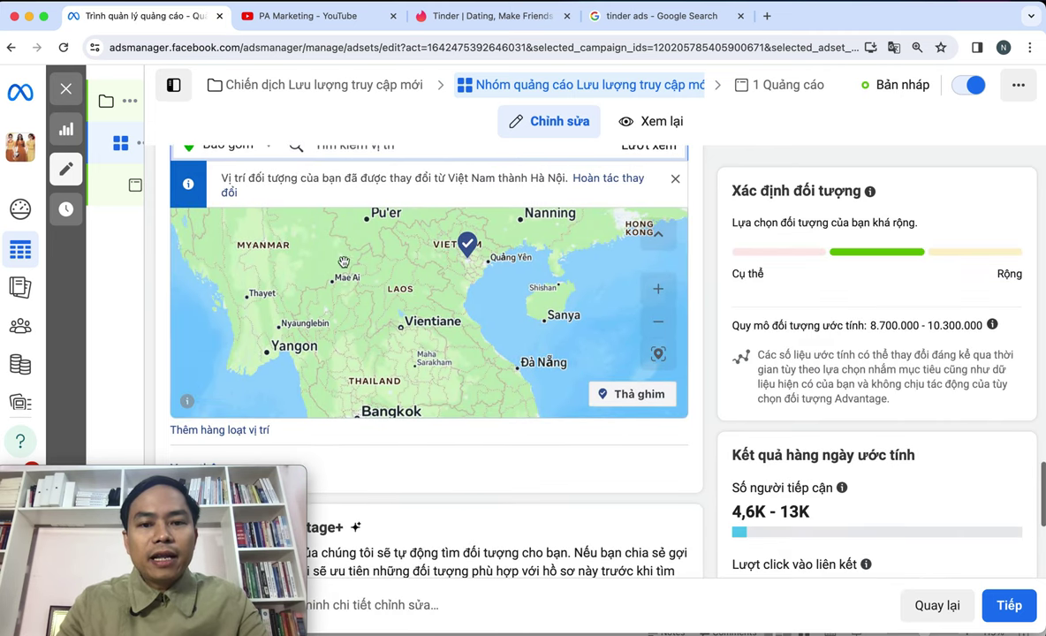
click(657, 289)
click(658, 289)
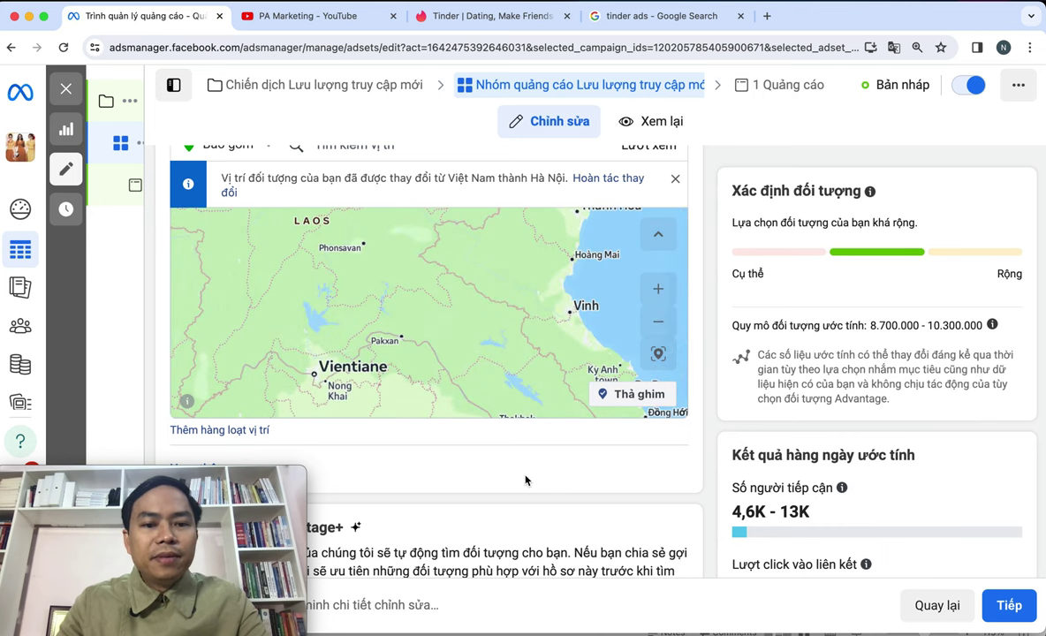
- Expand the optional audience suggestions under "Đối tượng Advantage+" and review the custom audience, age and gender fields
scroll(525, 480, down, 8)
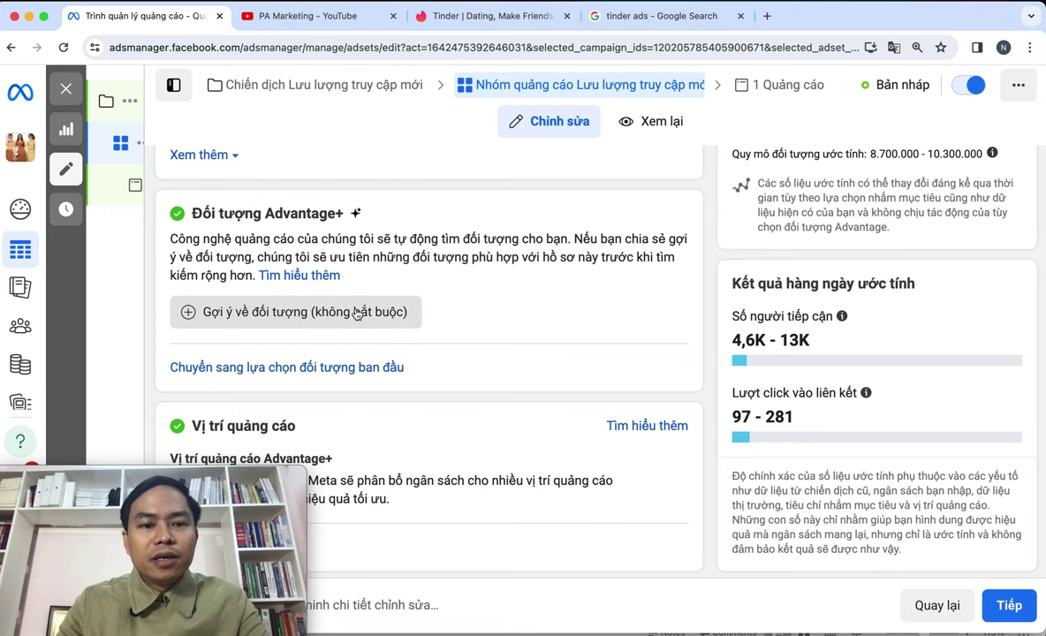
mouse_move(357, 311)
scroll(357, 312, down, 1)
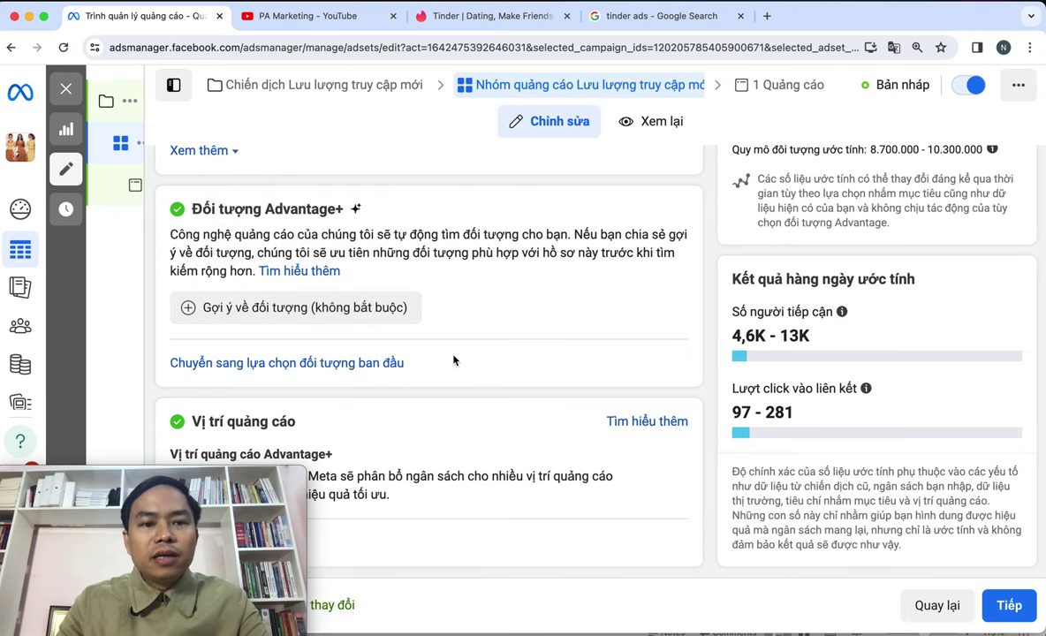
scroll(454, 359, up, 2)
scroll(454, 358, up, 2)
scroll(454, 358, down, 3)
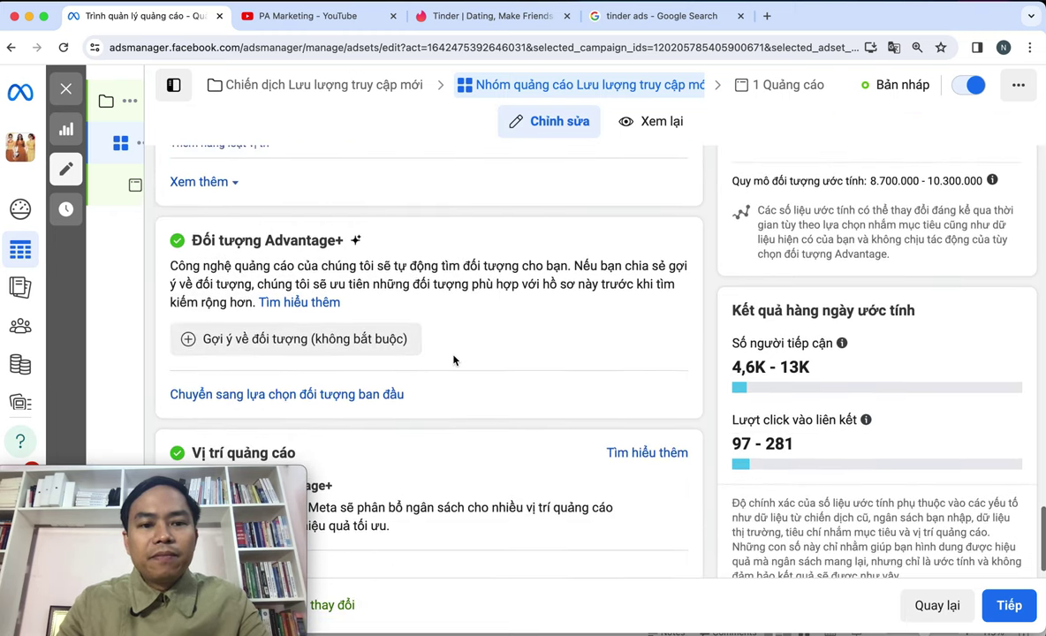
click(370, 339)
scroll(526, 357, down, 5)
scroll(525, 363, up, 3)
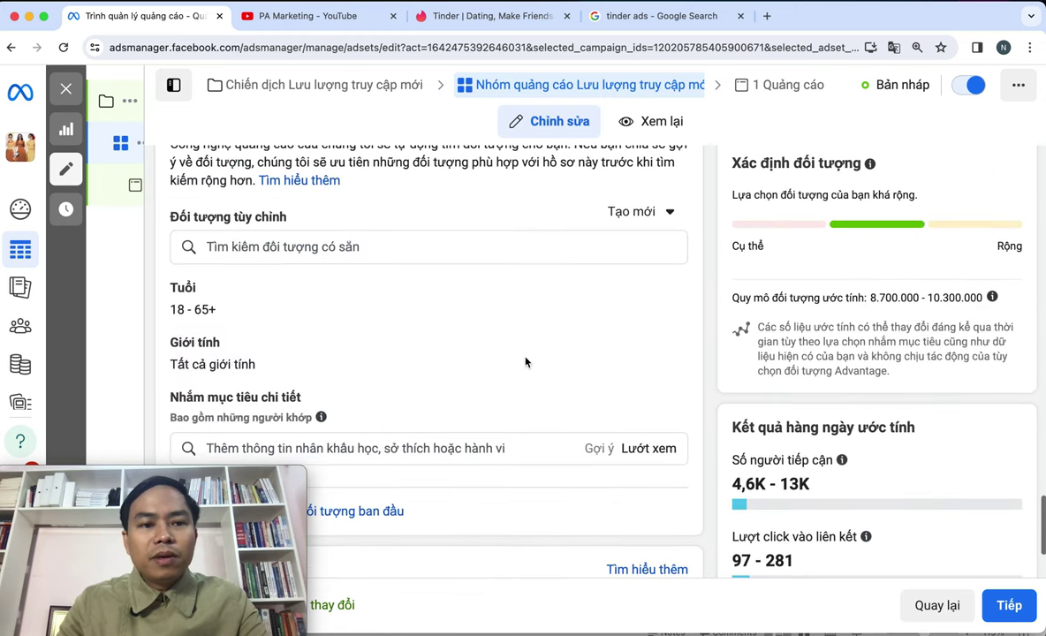
scroll(441, 351, down, 1)
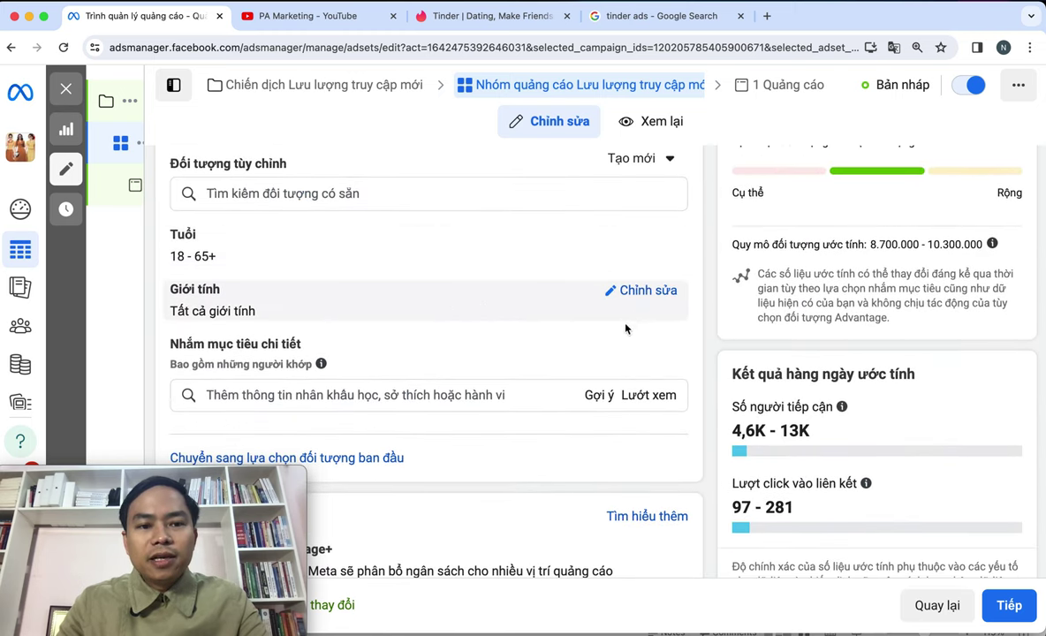
scroll(623, 328, down, 1)
scroll(628, 334, down, 1)
- Browse the demographic options for detailed targeting, expanding "Học vấn", "Tài chính" and "Sự kiện trong đời"
click(647, 344)
scroll(604, 323, down, 1)
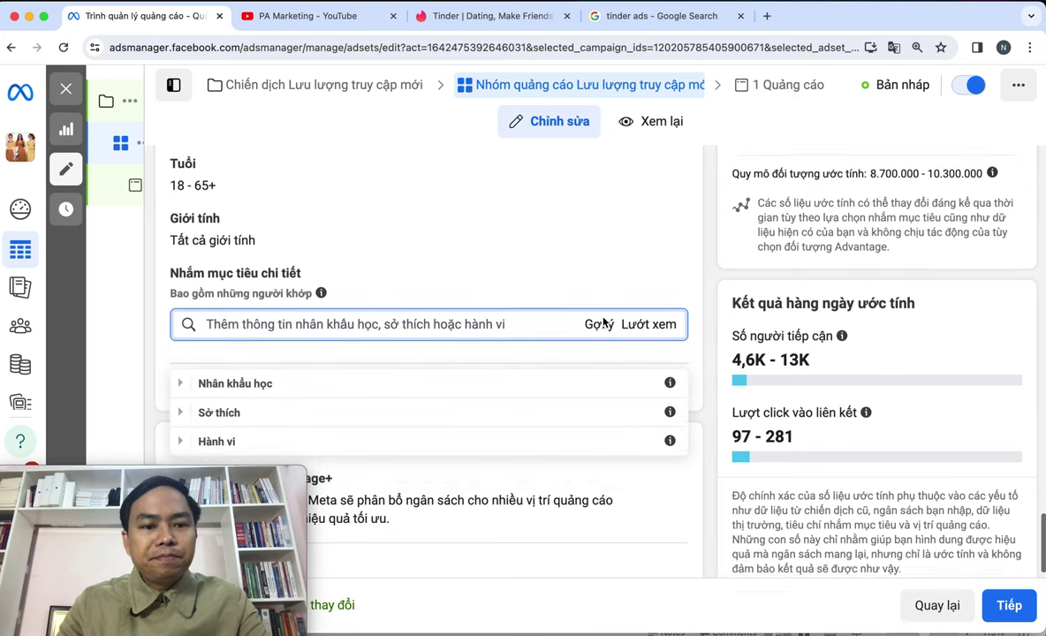
click(186, 391)
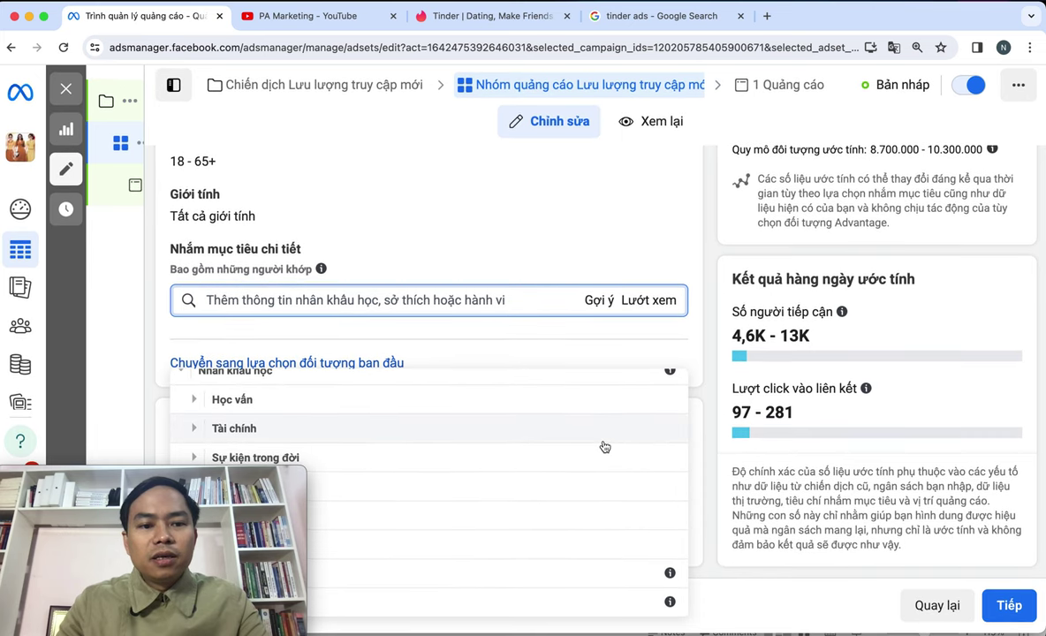
click(194, 400)
scroll(346, 414, down, 3)
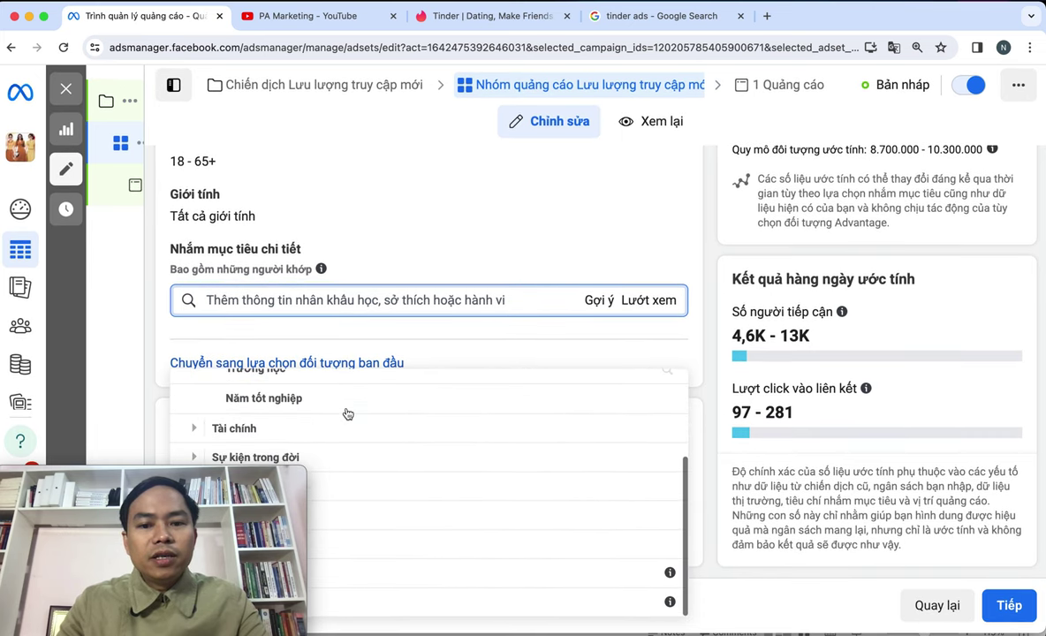
click(195, 428)
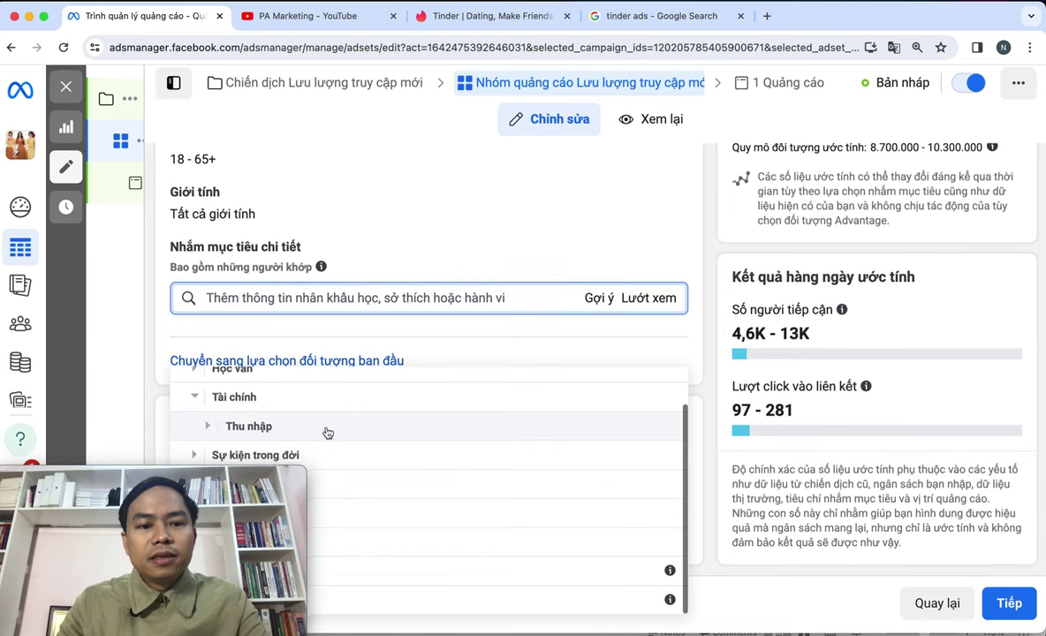
click(194, 457)
scroll(526, 406, down, 5)
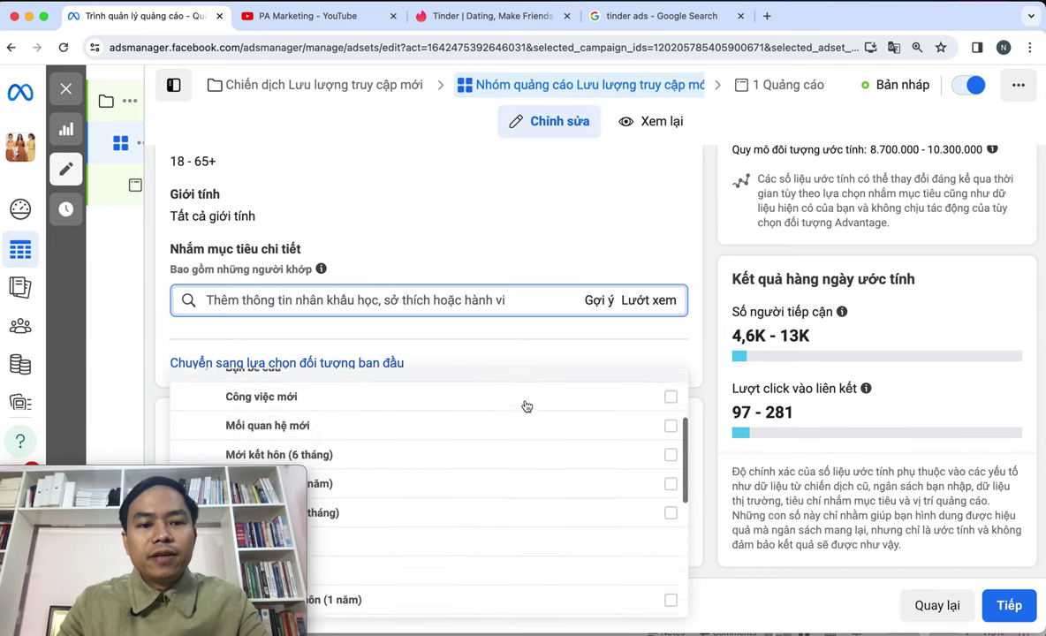
scroll(526, 406, up, 10)
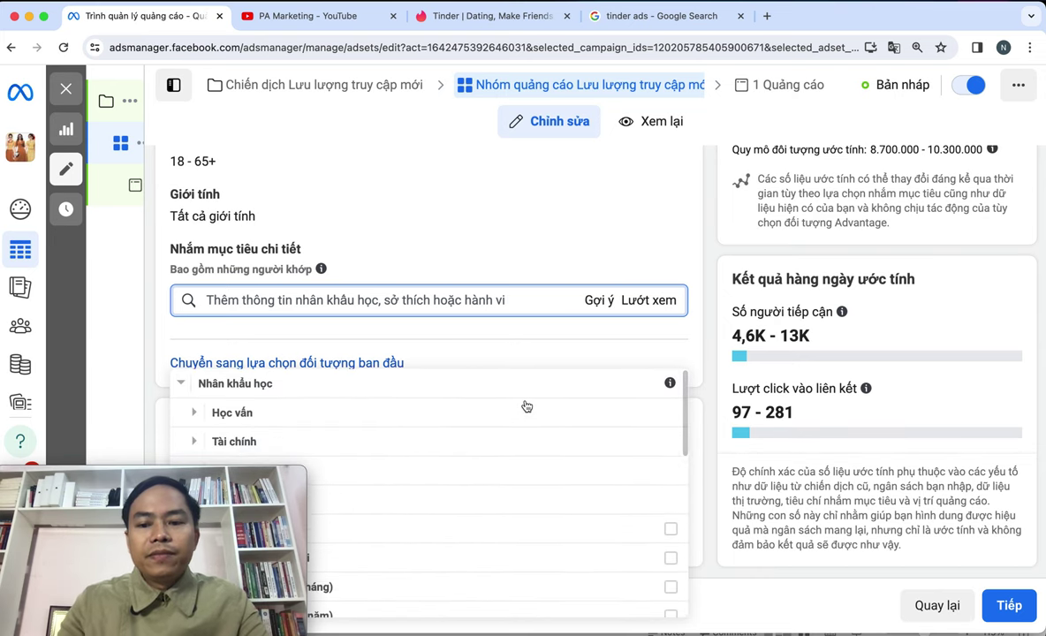
- Examine the remaining life-event options and the "Sở thích" and "Hành vi" categories for detailed targeting, with the page zoom reduced to 100%
key(super+minus)
key(super+minus)
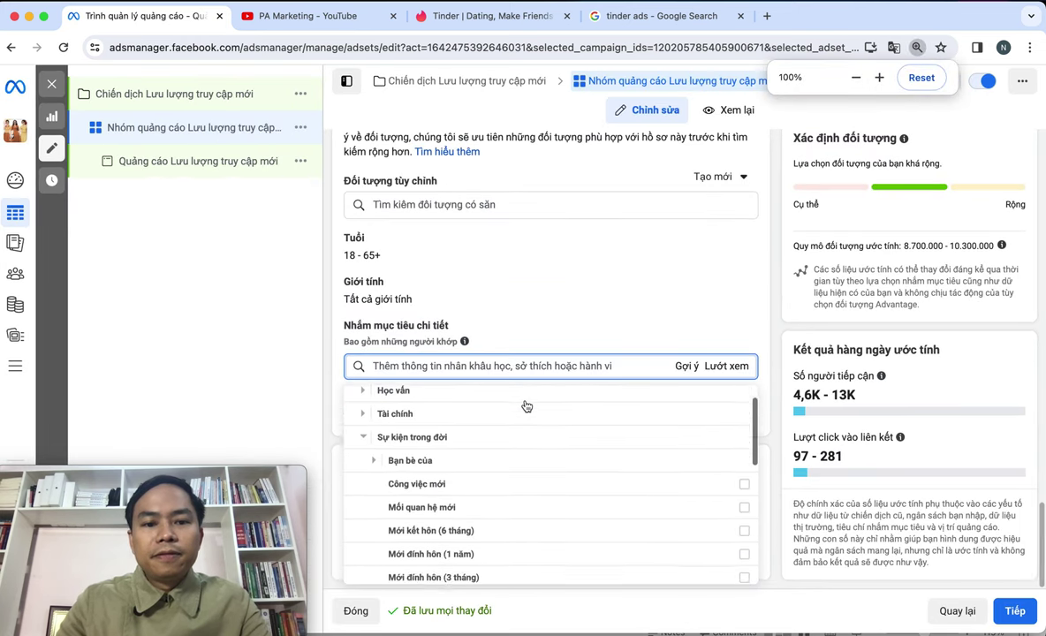
scroll(500, 439, down, 3)
scroll(499, 438, down, 2)
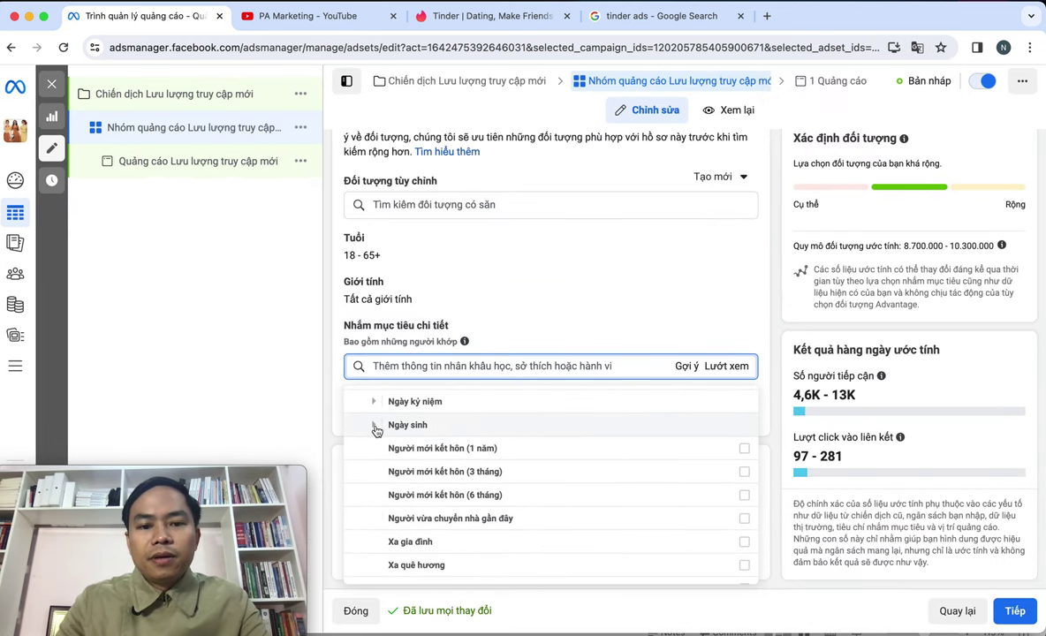
scroll(375, 429, down, 3)
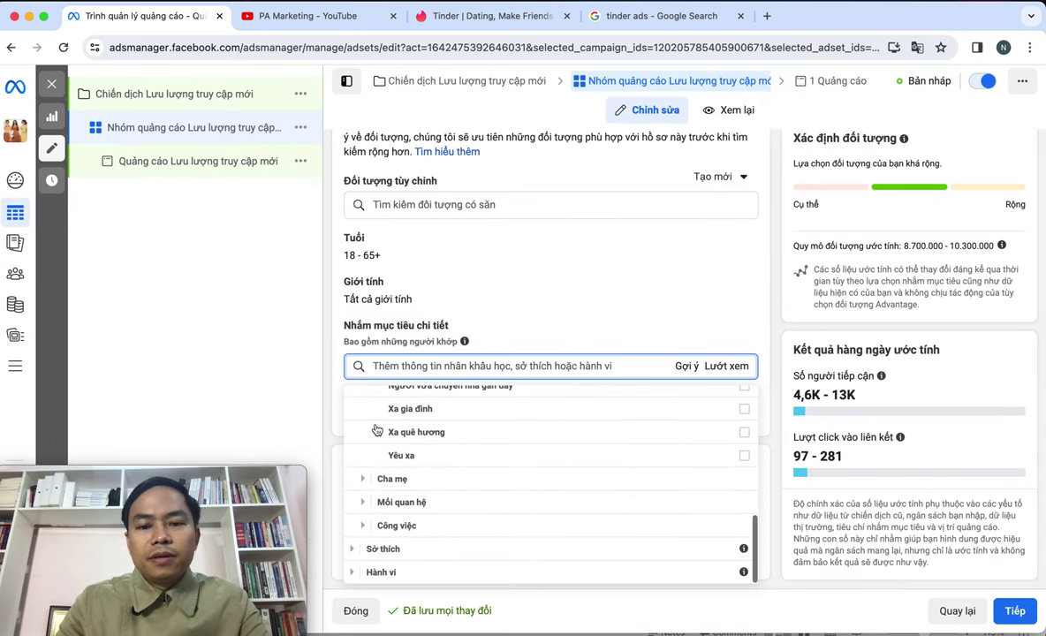
click(362, 551)
scroll(430, 525, down, 3)
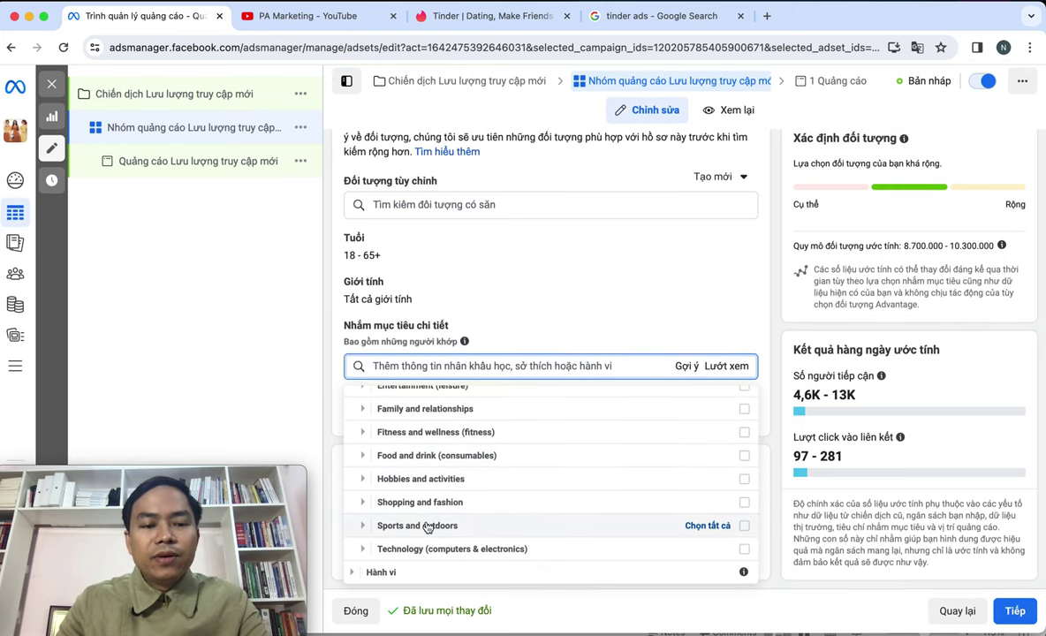
click(351, 576)
scroll(553, 467, down, 2)
scroll(553, 470, down, 3)
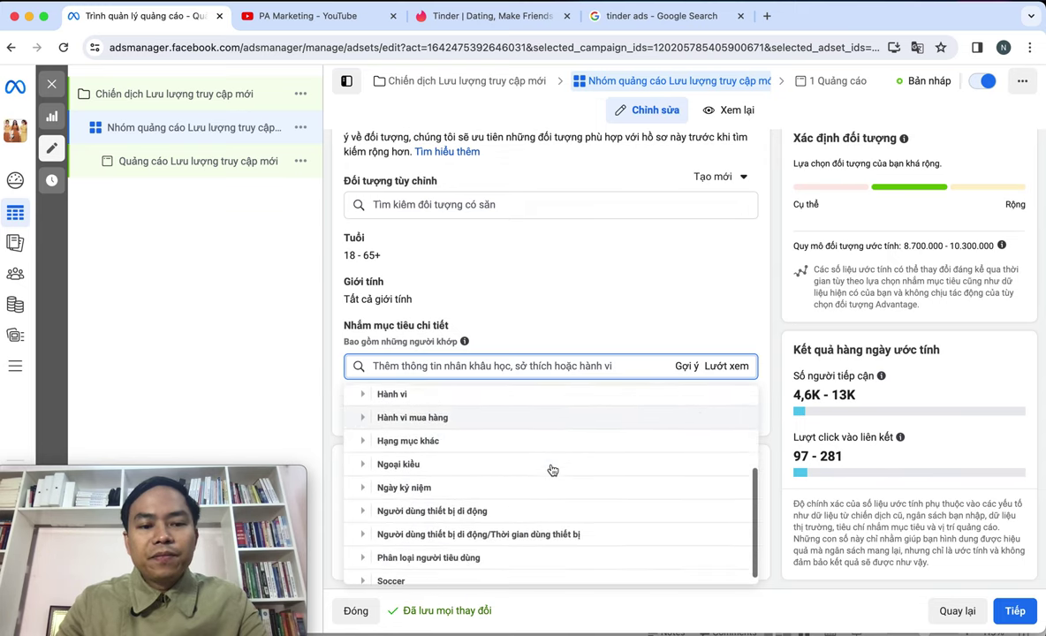
- Switch to YouTube, open PA Marketing's 2024 tutorial on running Facebook ads yourself, and look over its title and description
click(320, 18)
click(336, 317)
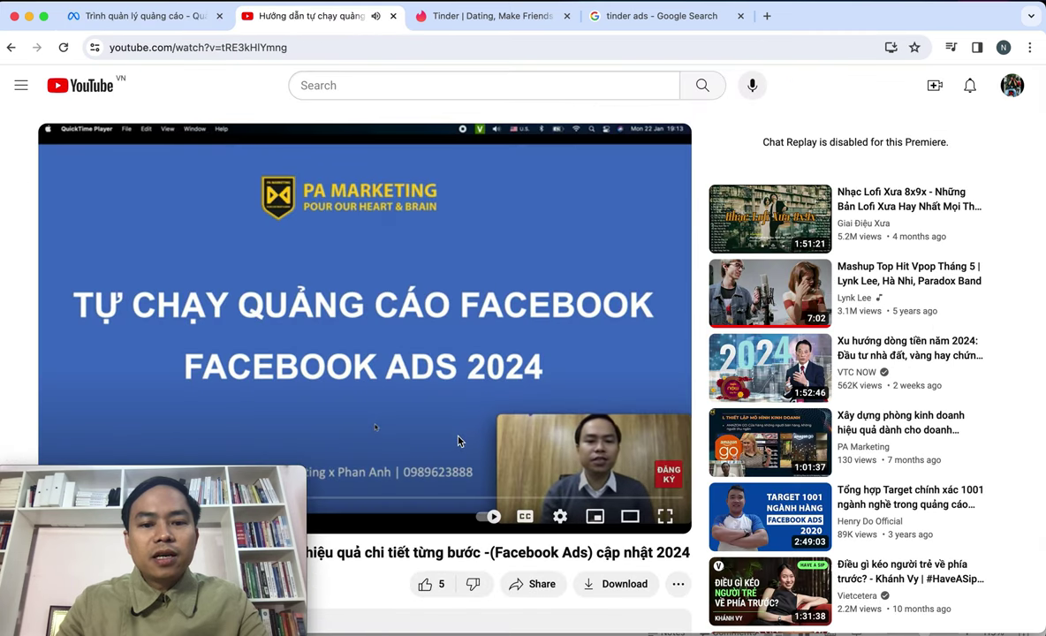
scroll(530, 539, down, 5)
scroll(510, 527, up, 1)
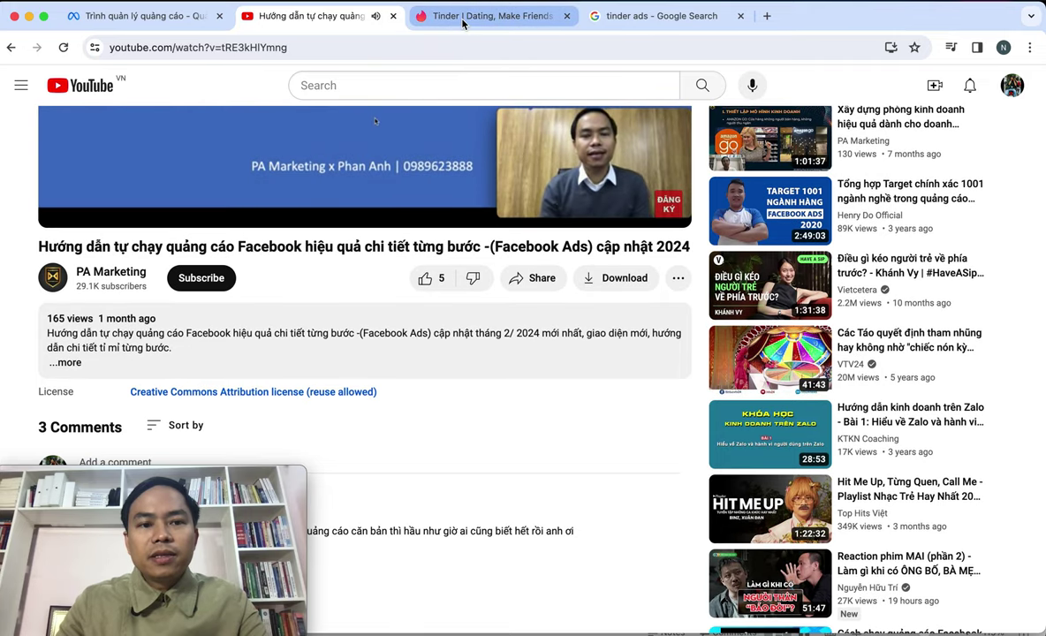
- Return to the ad set in Ads Manager and close the list of detailed targeting categories
click(429, 18)
click(150, 17)
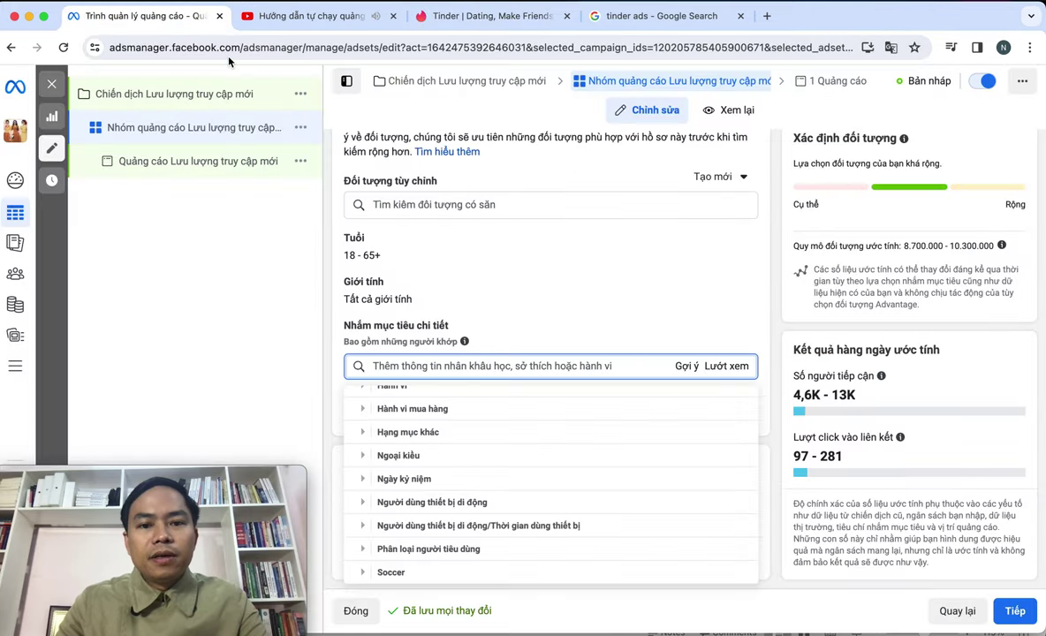
click(828, 402)
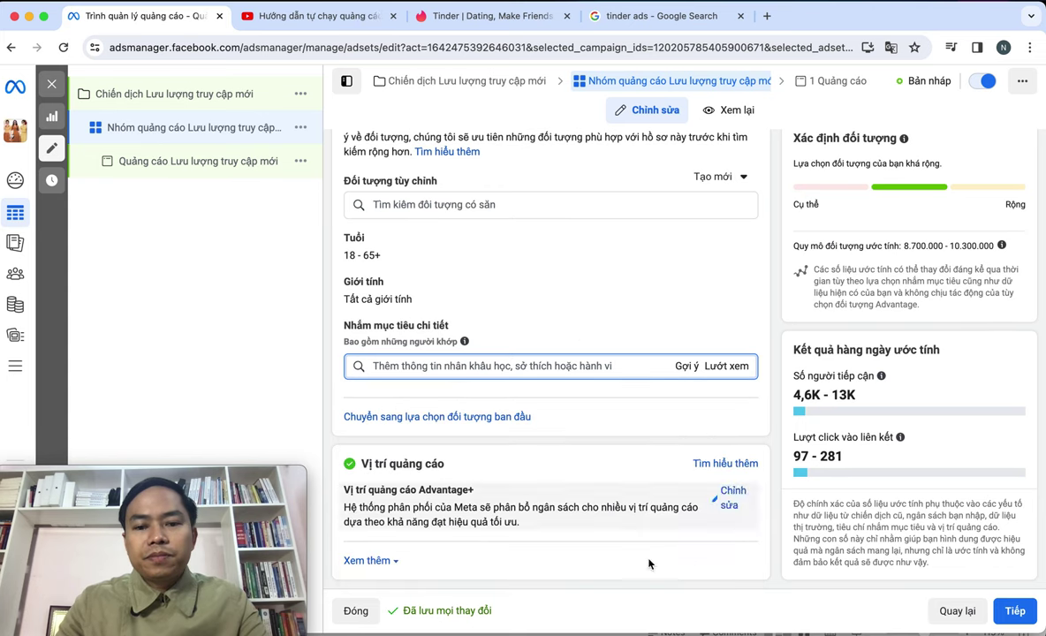
- Advance to the traffic campaign's ad level and look over its media, primary text, headline and call-to-action fields
click(1016, 612)
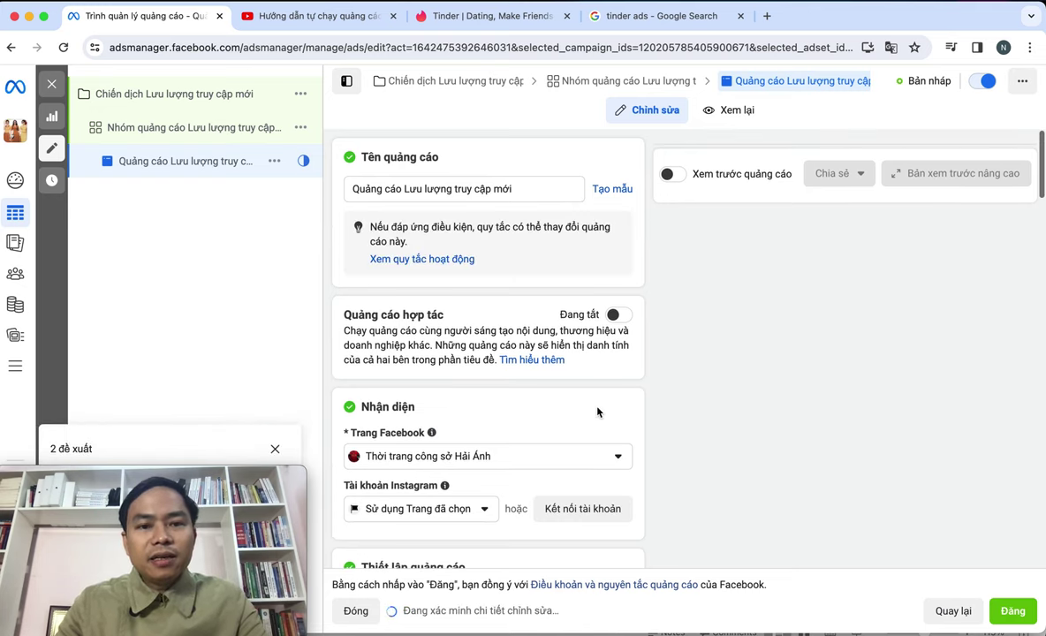
scroll(597, 412, down, 10)
scroll(598, 412, down, 15)
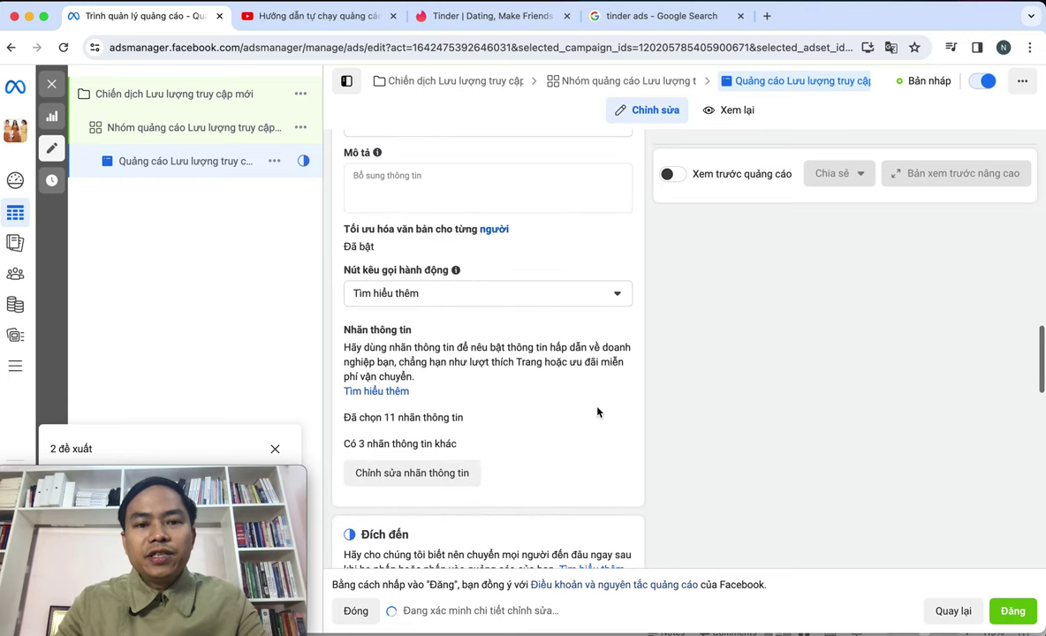
scroll(598, 412, up, 10)
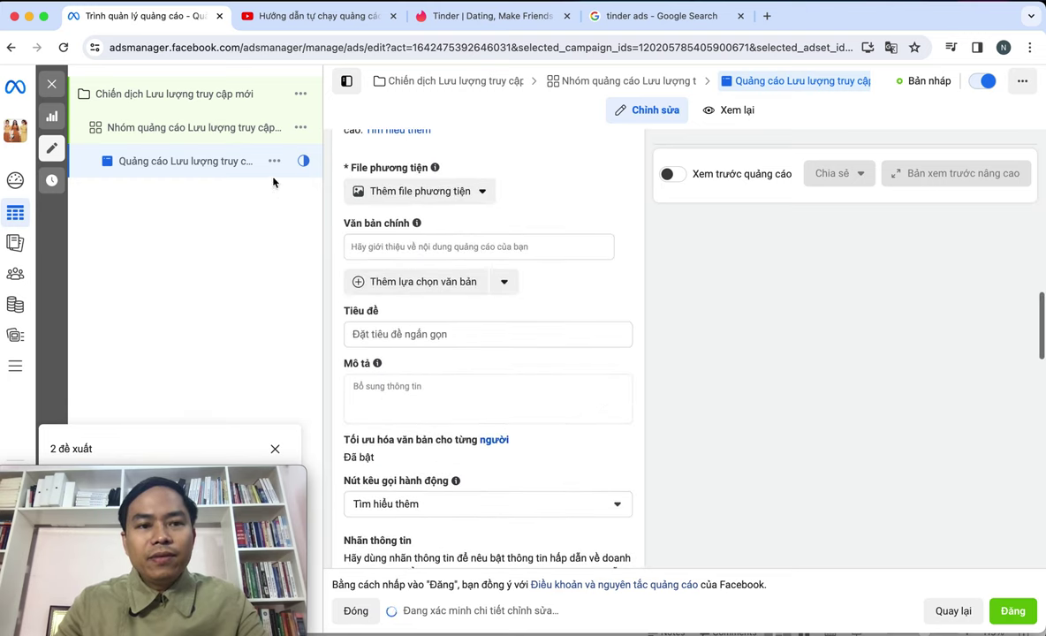
- Return to the ad set's "Vị trí quảng cáo" section, enlarge the page and dismiss the suggestion card
click(233, 132)
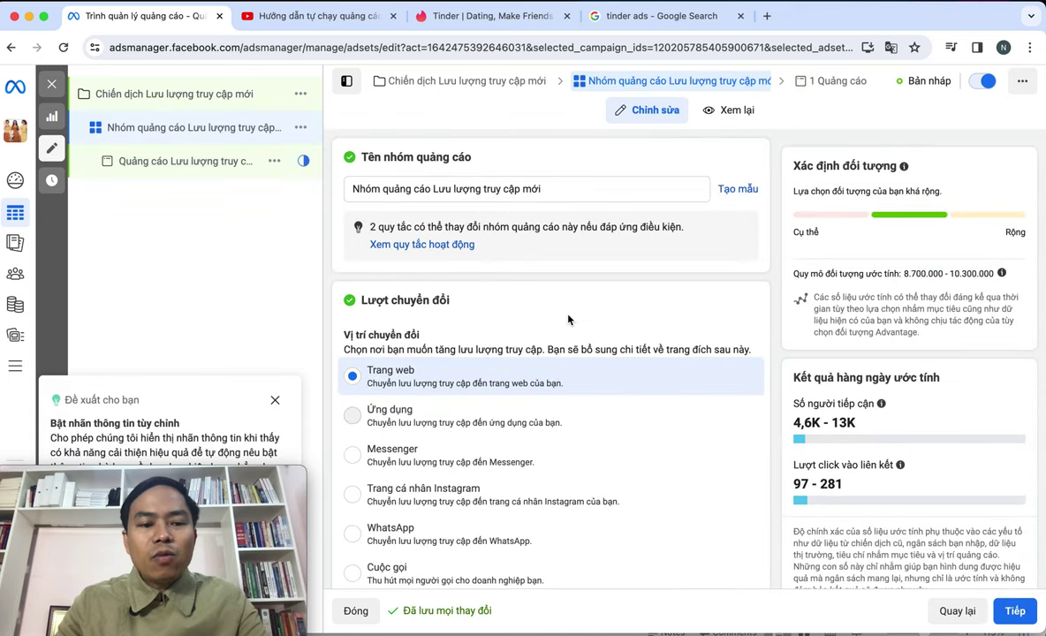
scroll(666, 456, down, 2)
scroll(665, 456, down, 15)
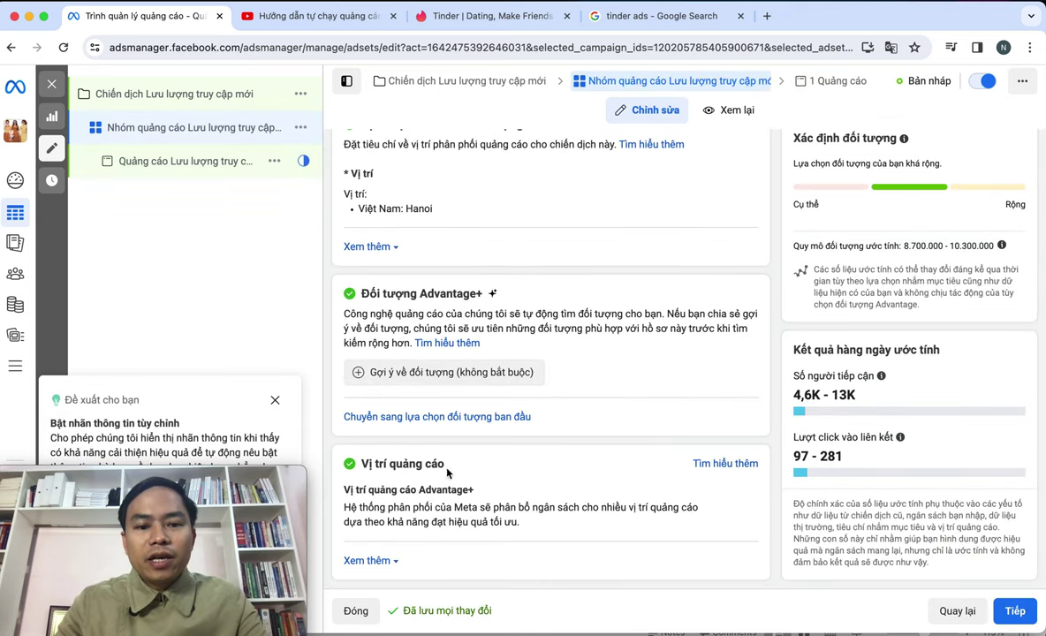
drag(361, 463, 469, 467)
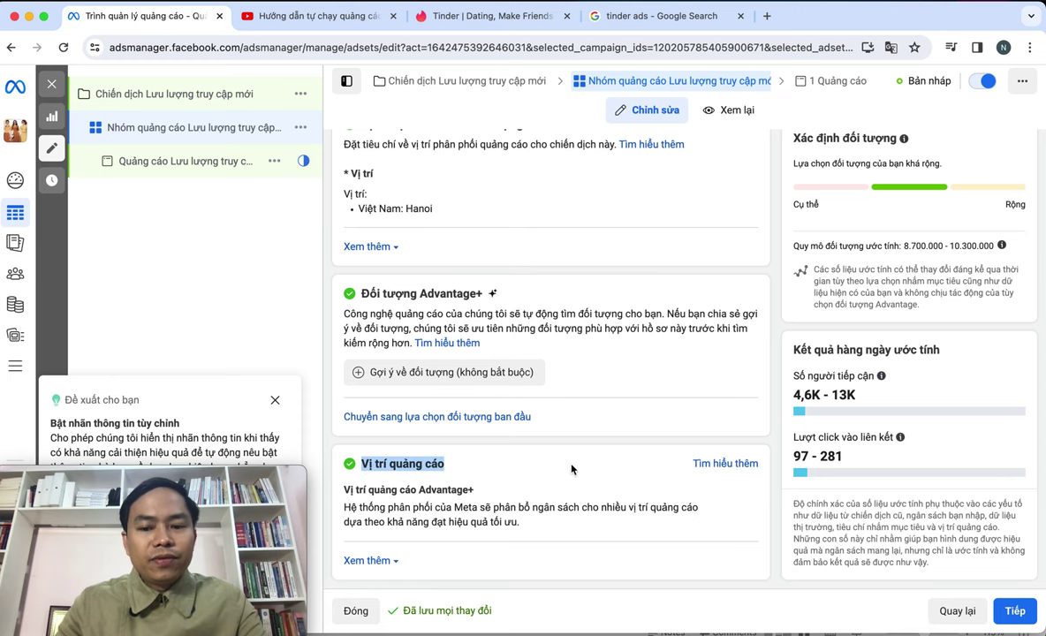
key(super+equal)
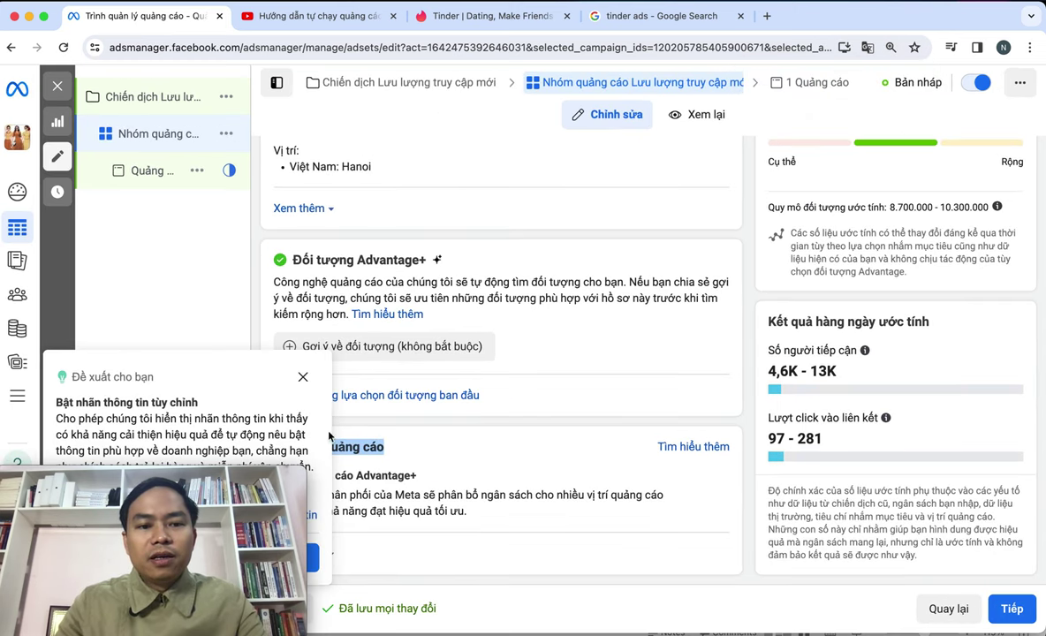
click(301, 377)
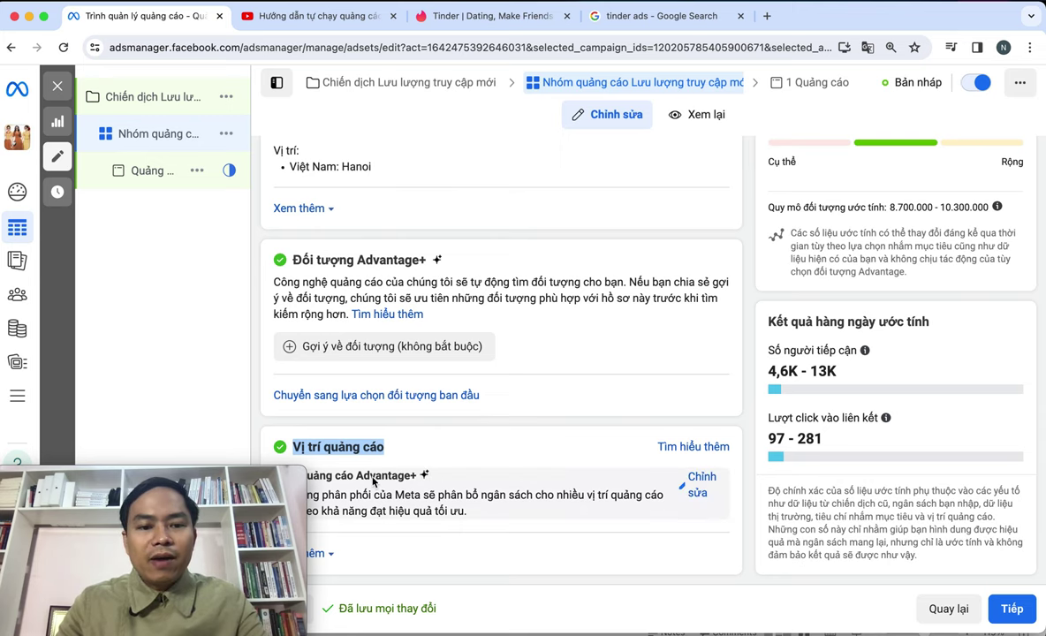
- Highlight "Advantage+" in the placement section, glance at the Tinder homepage and return to Ads Manager
drag(356, 478, 439, 481)
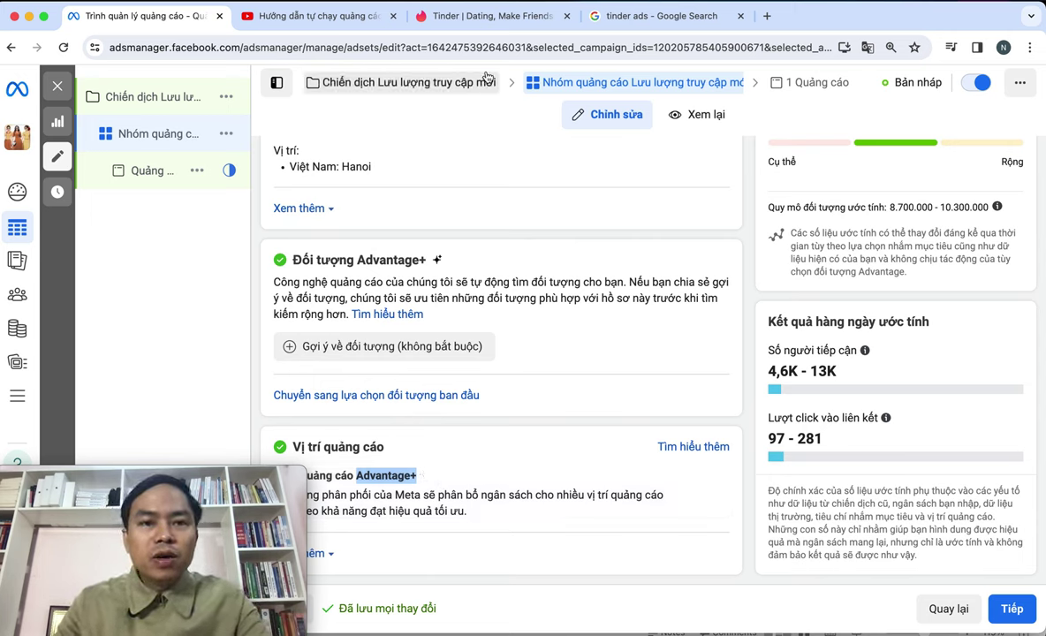
click(475, 19)
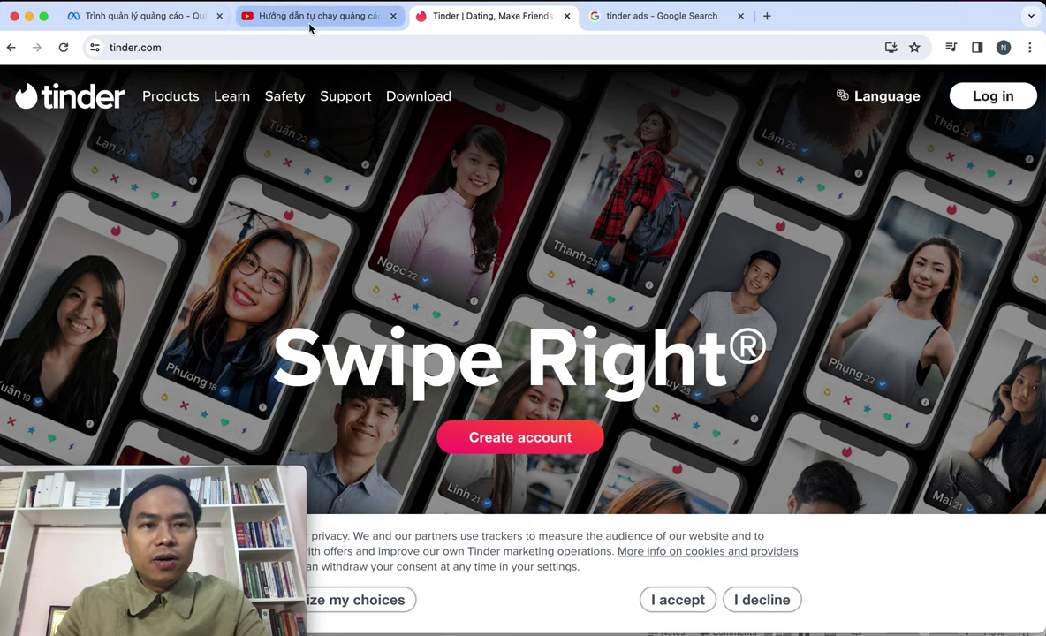
click(173, 17)
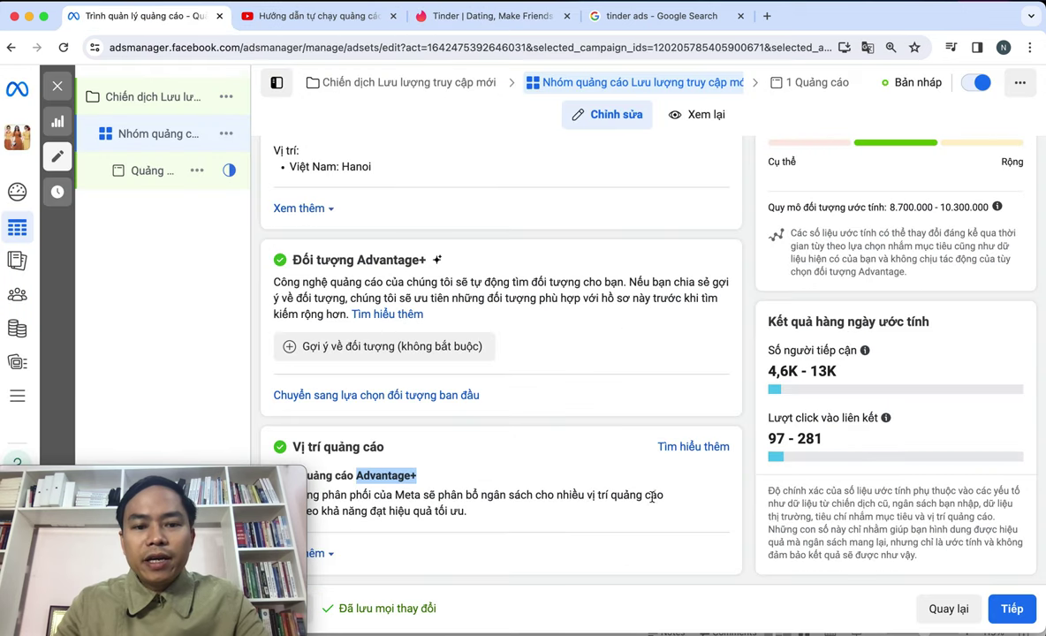
- Switch the ad set to "Vị trí quảng cáo thủ công" and exclude the Instagram and Messenger platforms
click(646, 463)
scroll(667, 457, down, 1)
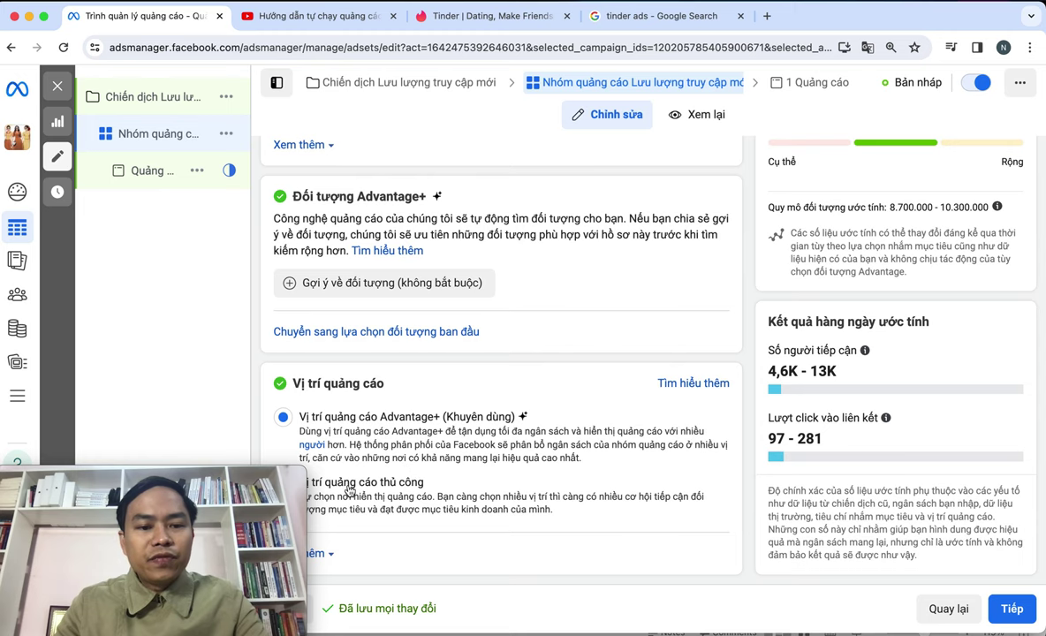
click(493, 484)
scroll(493, 483, down, 1)
scroll(493, 483, down, 4)
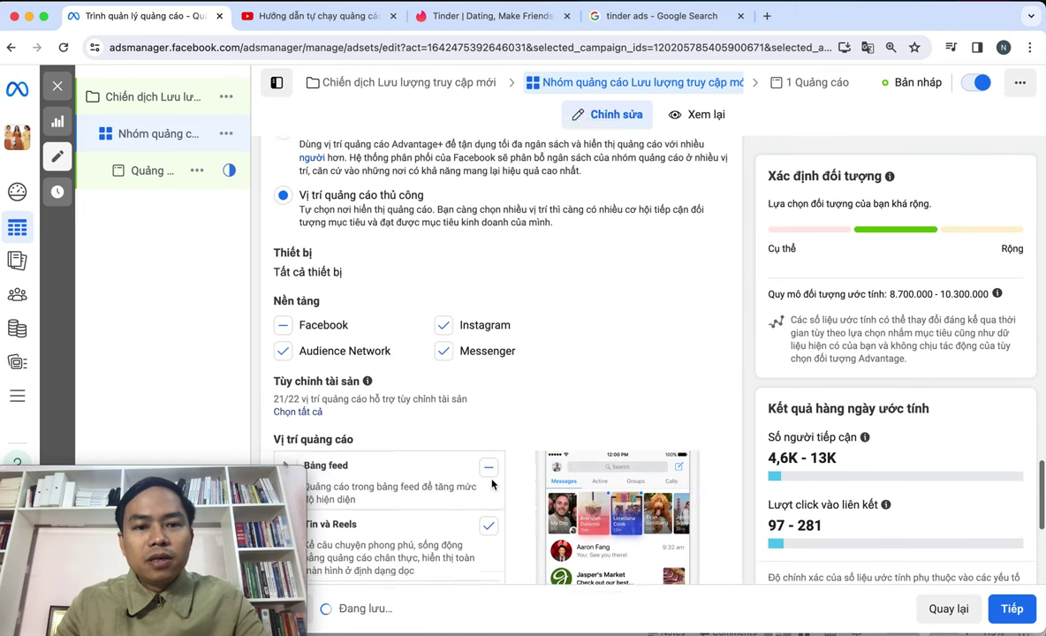
scroll(493, 483, up, 1)
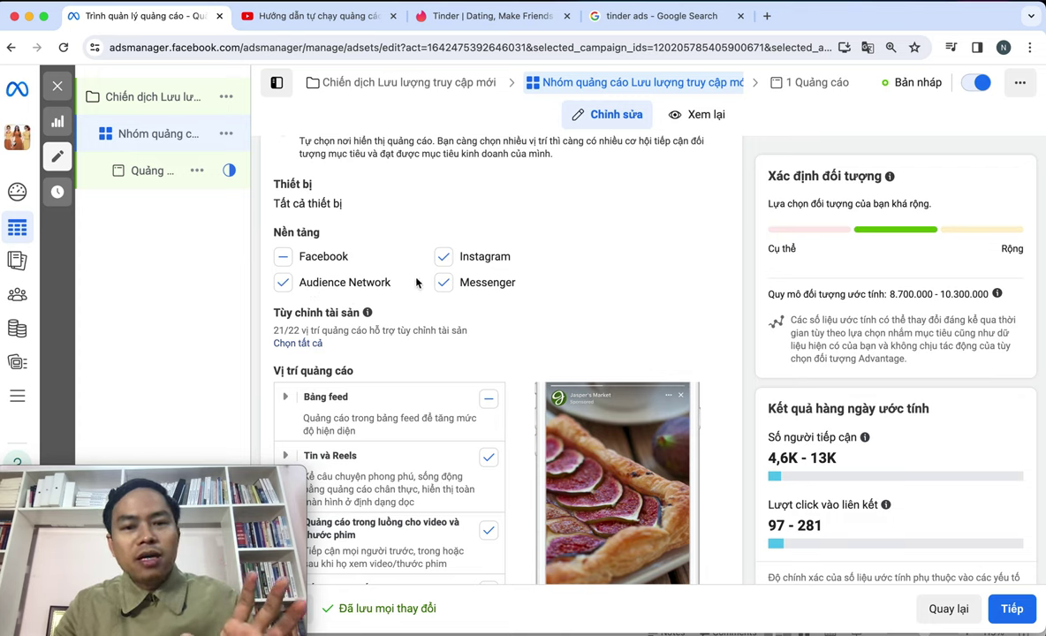
click(443, 256)
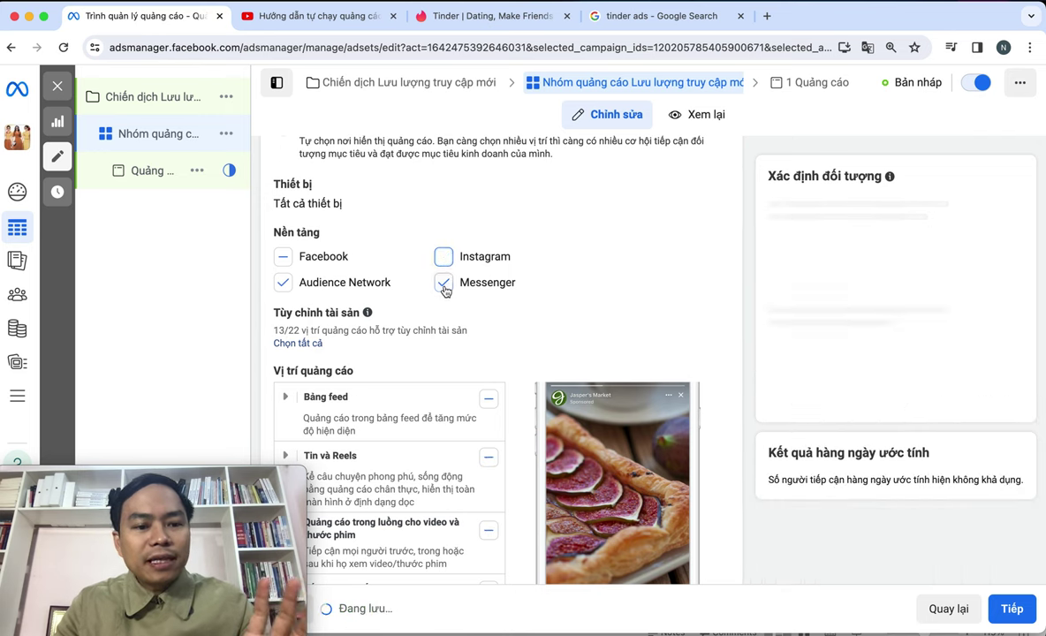
click(444, 283)
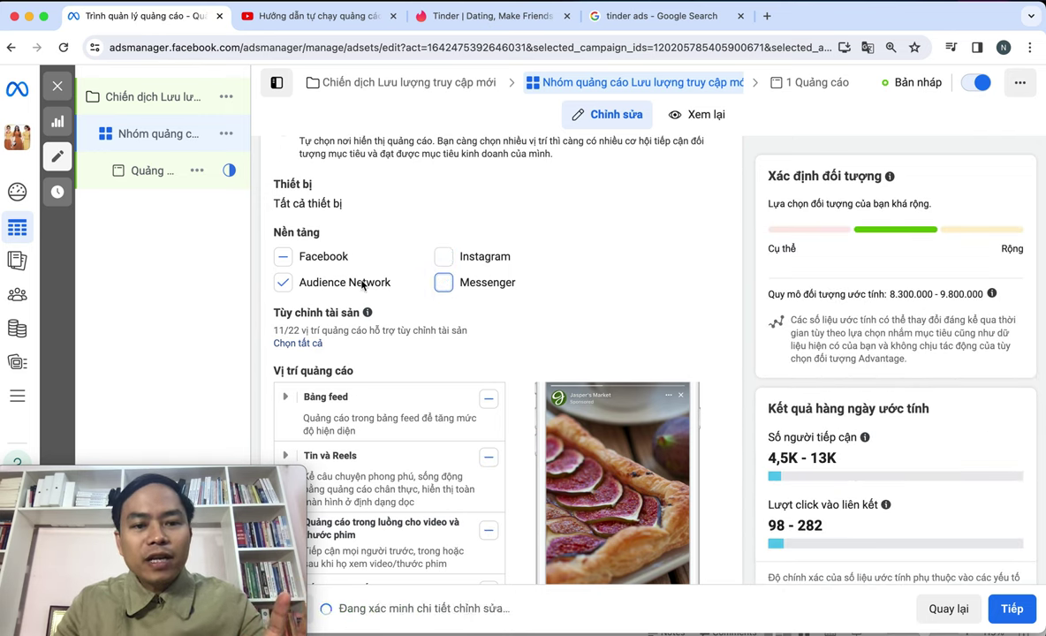
- Expand "Bảng feed" and exclude Facebook Marketplace, "Bảng tin video trên Facebook" and "Cột bên phải trên Facebook" from the placements
scroll(360, 260, down, 2)
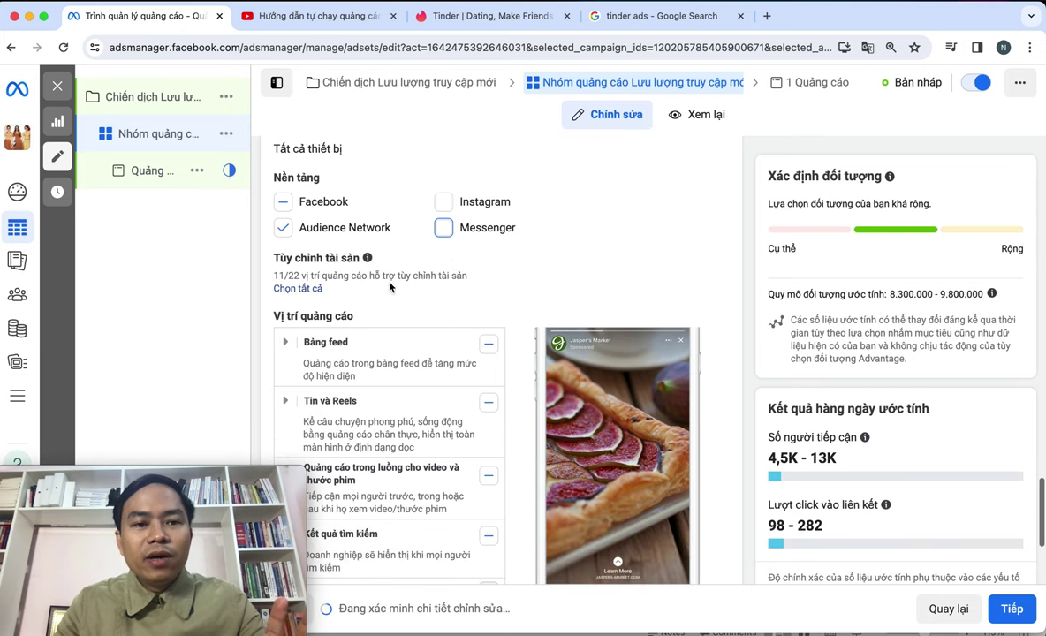
click(300, 341)
scroll(419, 351, down, 3)
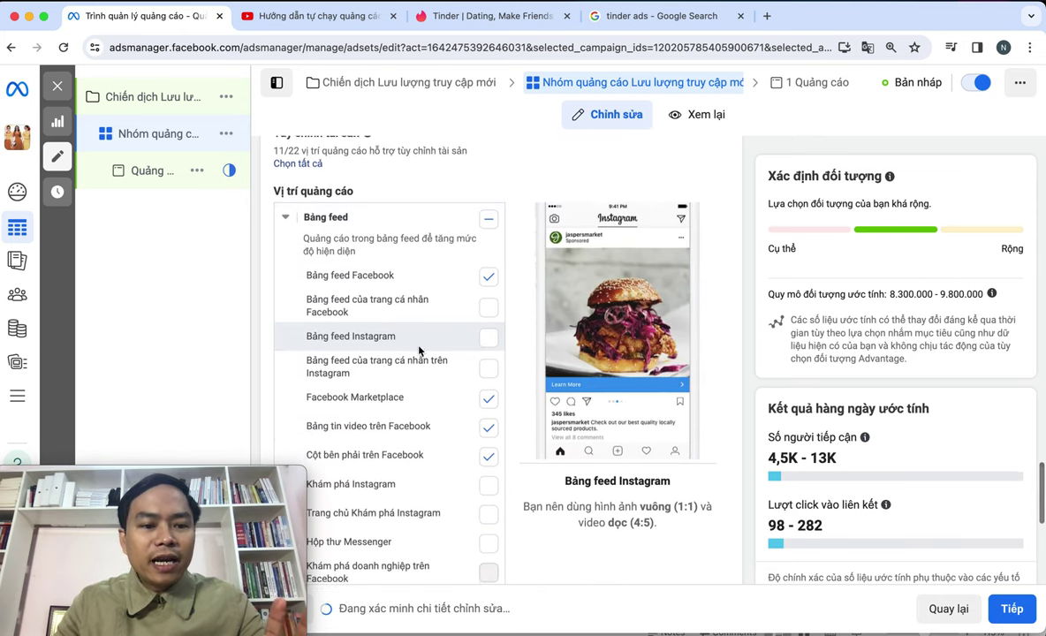
scroll(419, 351, down, 1)
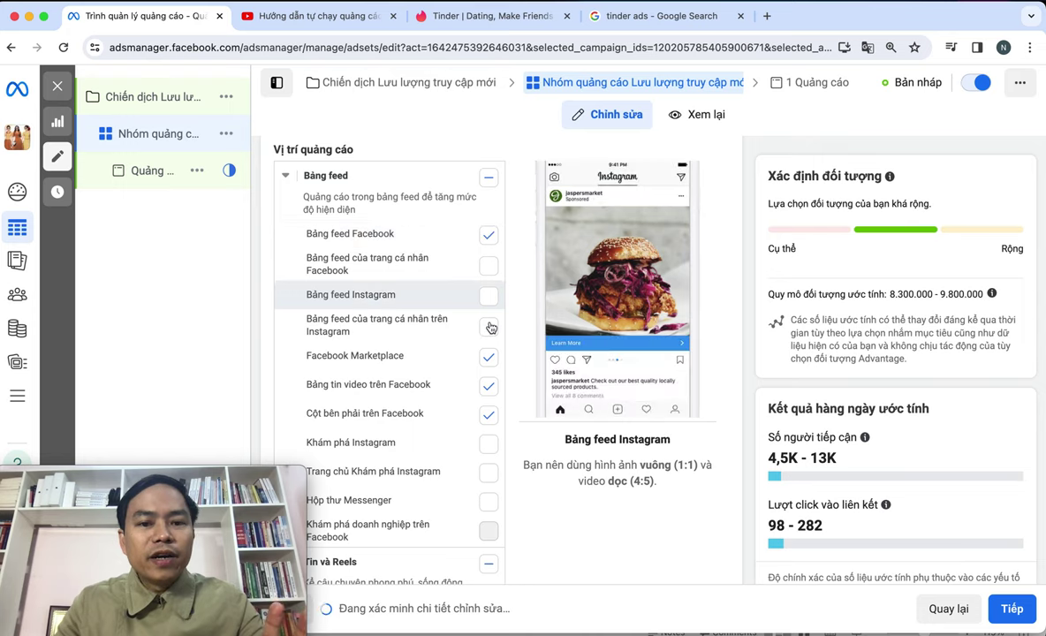
click(489, 358)
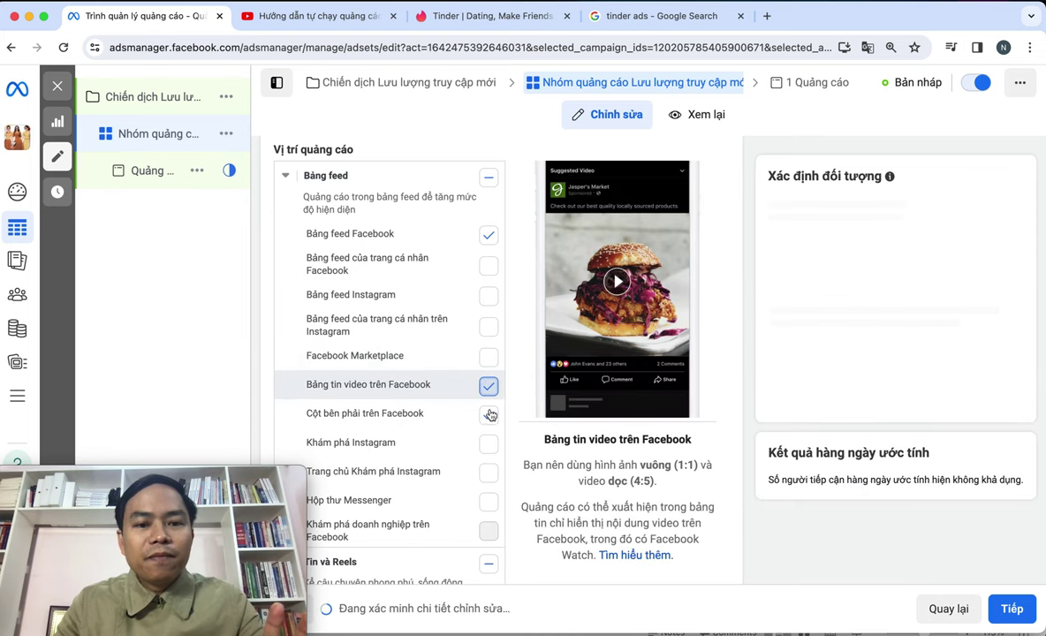
click(489, 386)
click(434, 417)
- Exclude the "Tin và Reels", "Quảng cáo trong luồng cho video và thước phim" and "Kết quả tìm kiếm" placement groups
scroll(434, 414, down, 5)
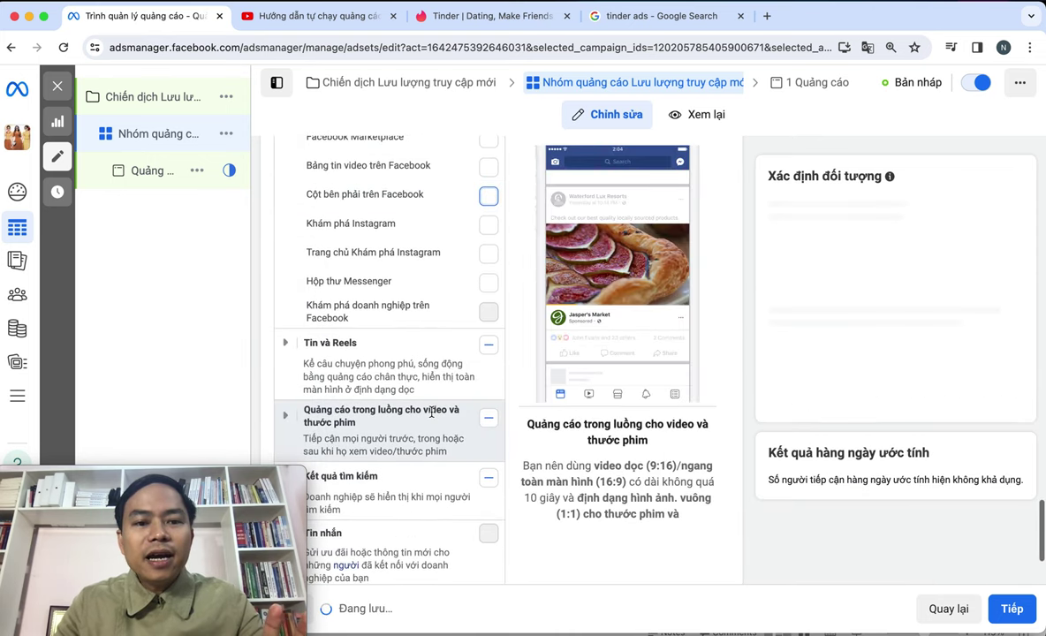
click(488, 346)
scroll(491, 349, down, 1)
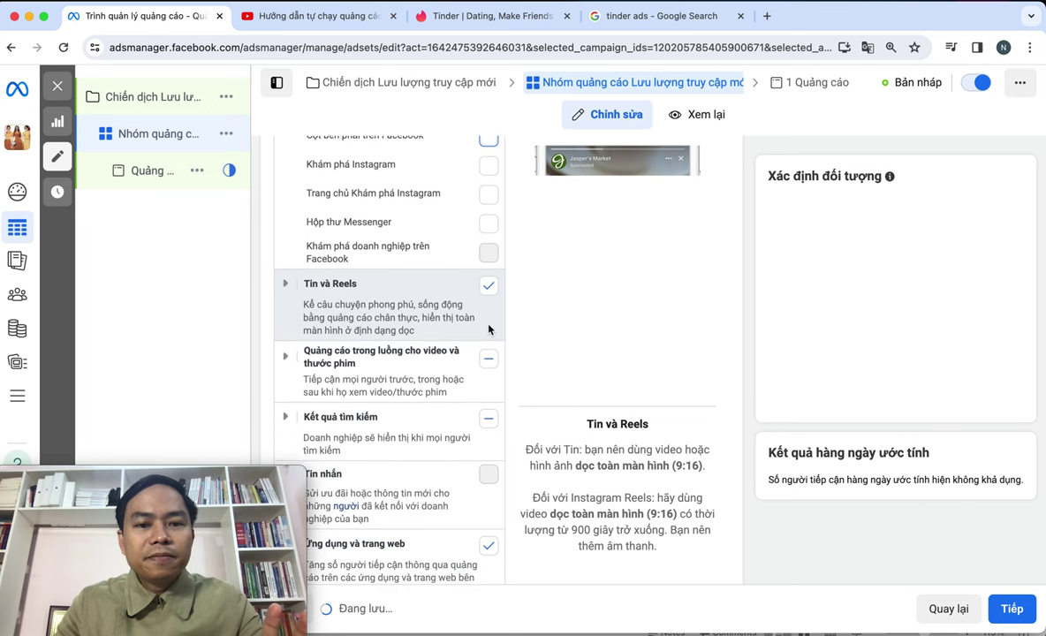
click(489, 287)
scroll(490, 300, down, 1)
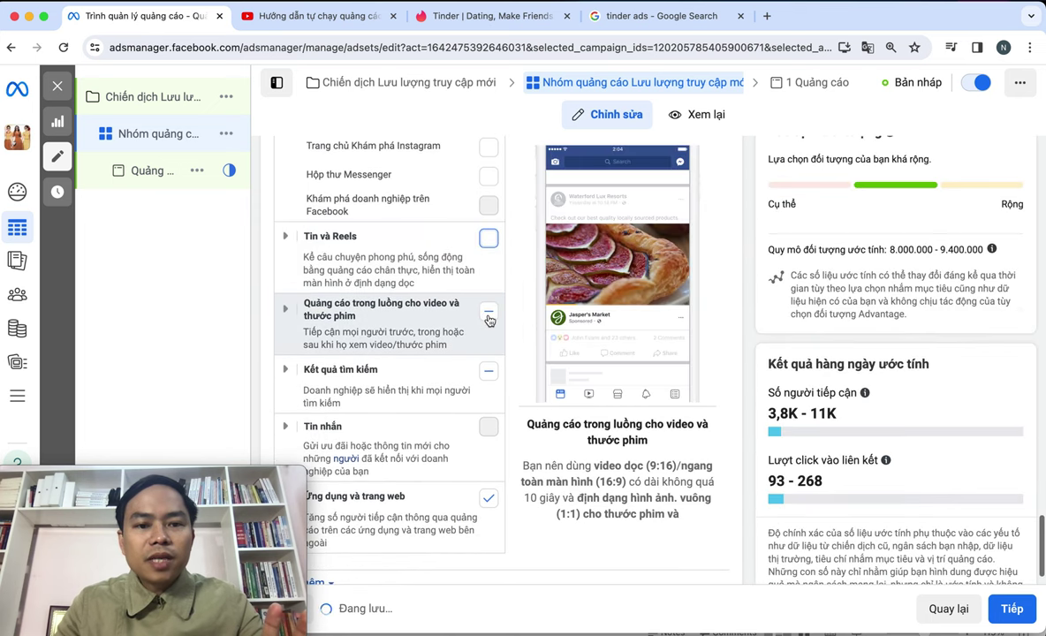
click(489, 312)
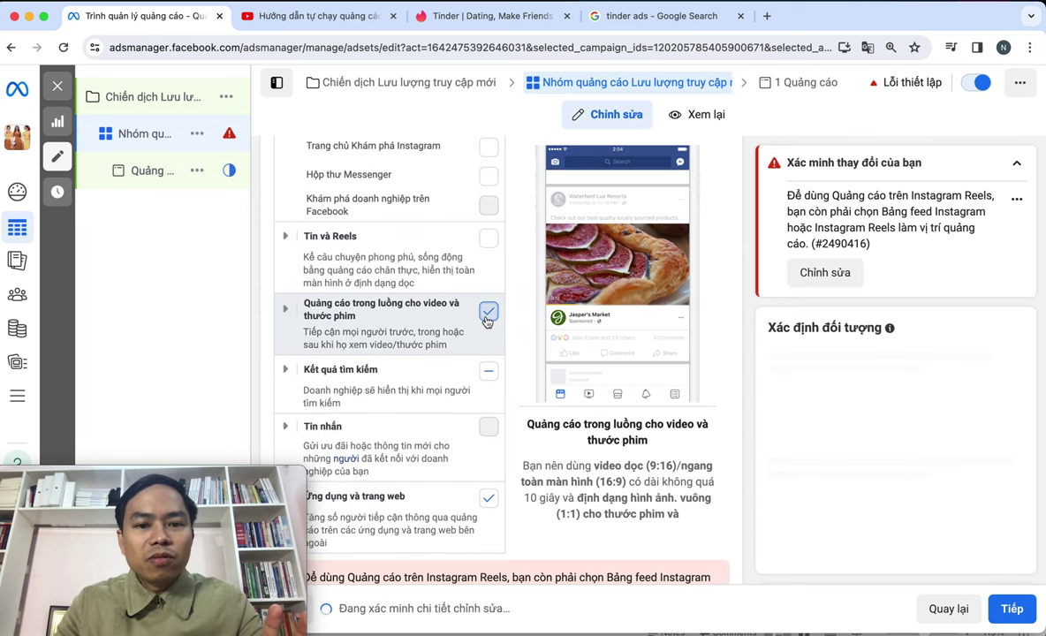
click(489, 312)
scroll(459, 329, down, 1)
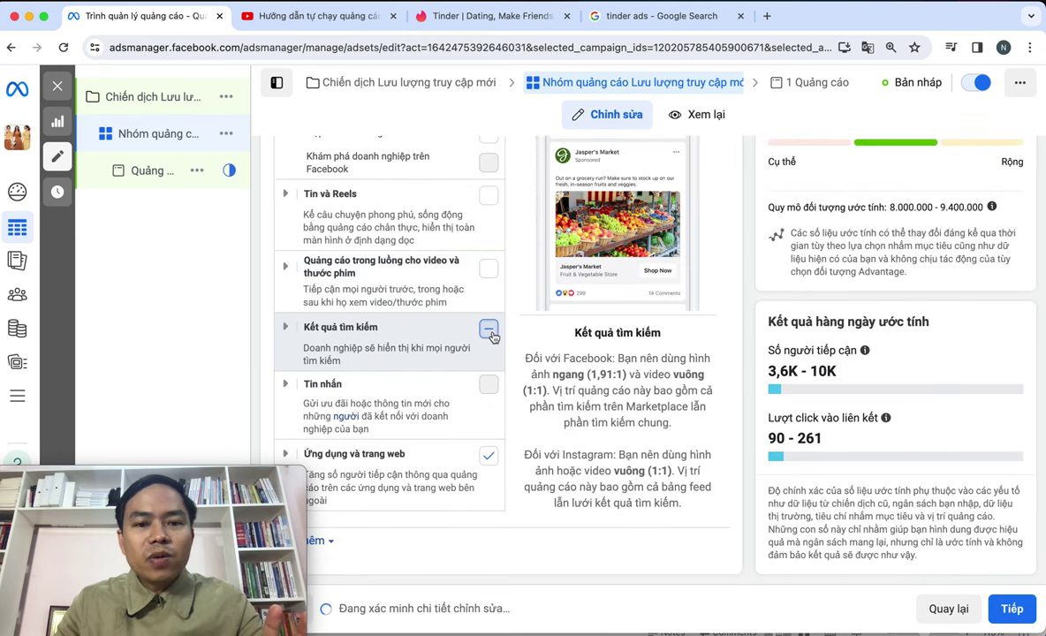
click(490, 332)
click(489, 329)
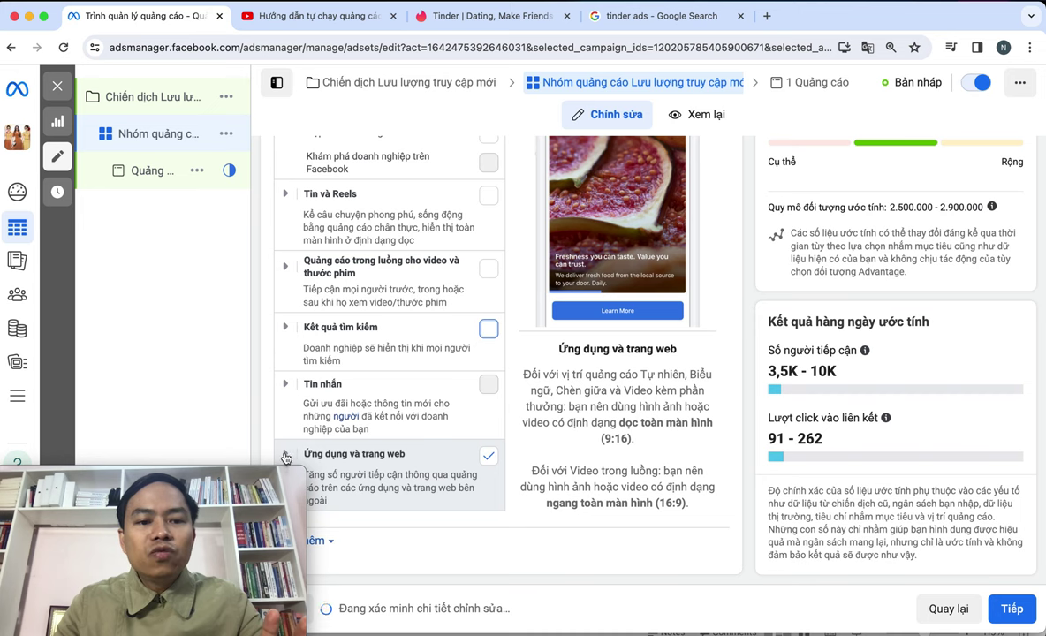
- Examine the "Ứng dụng và trang web" placements and highlight the Audience Network platform, with the page enlarged
click(396, 469)
scroll(431, 417, down, 2)
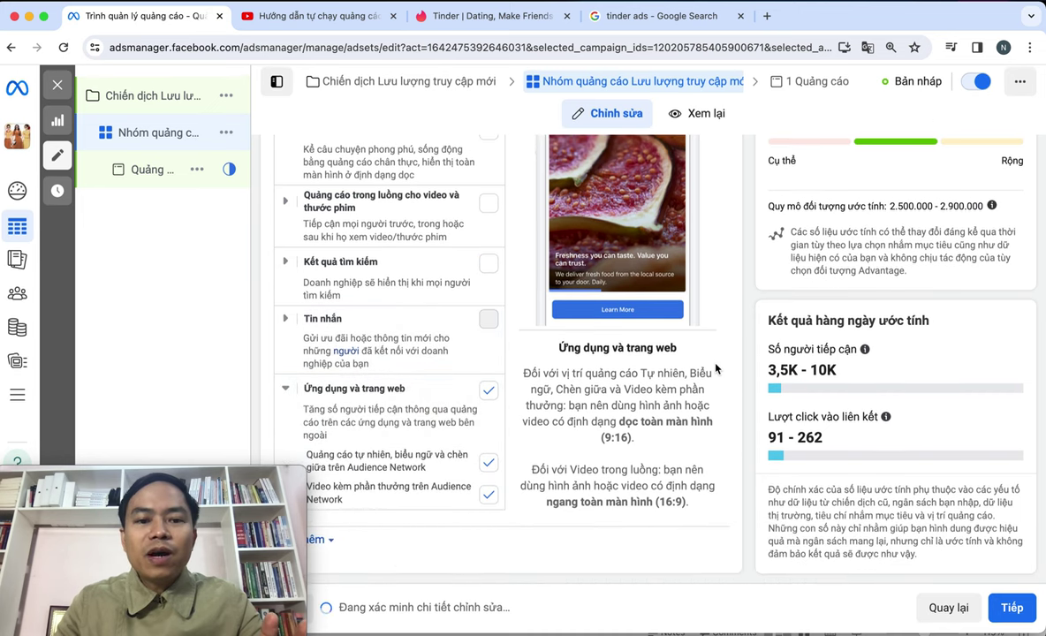
key(super+equal)
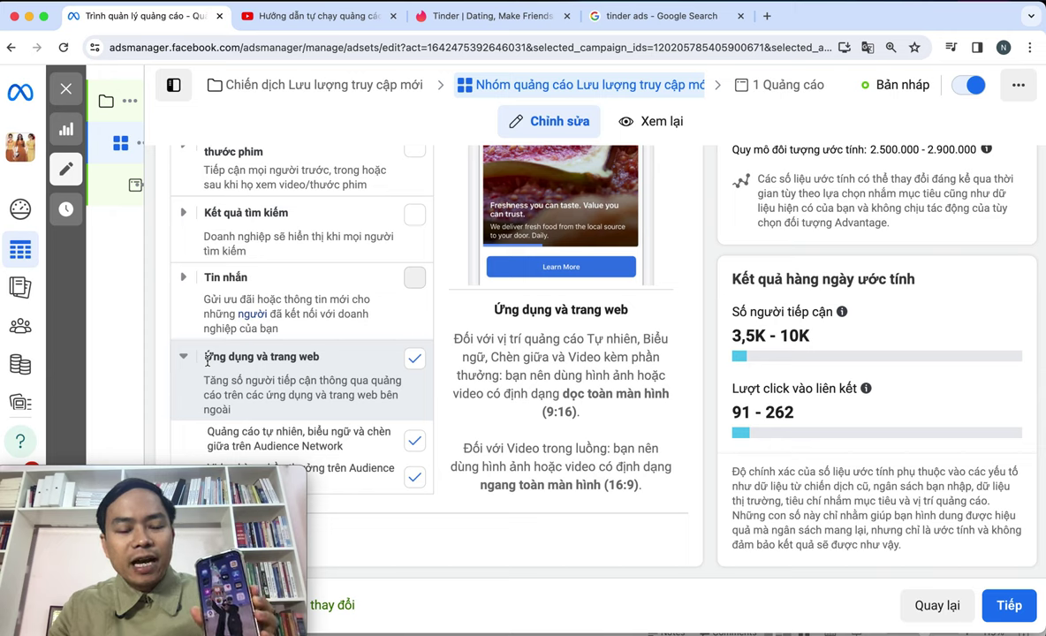
scroll(470, 267, up, 10)
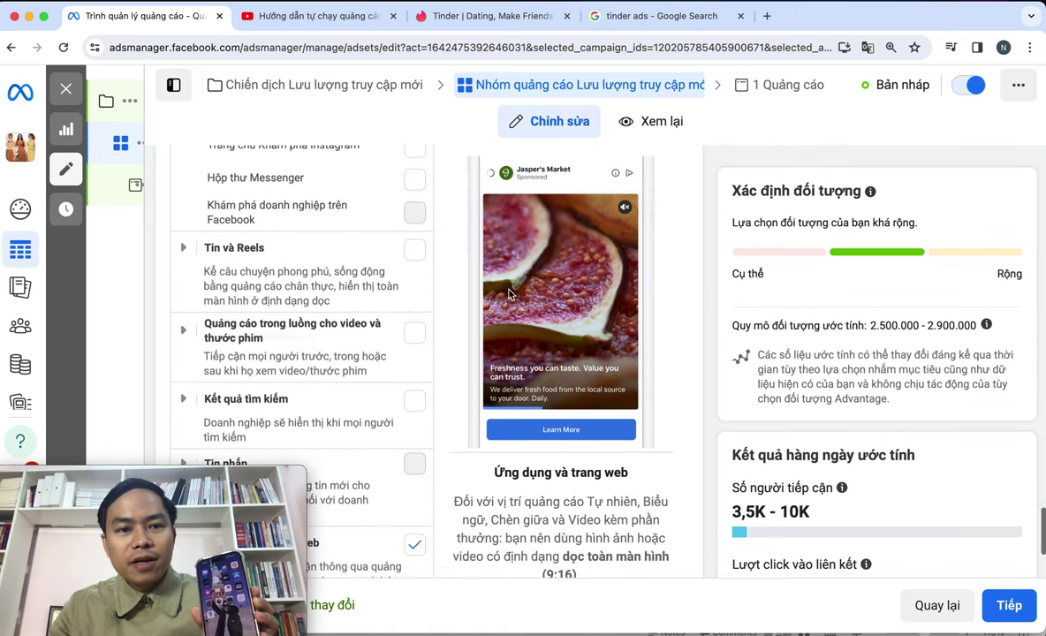
scroll(508, 290, down, 4)
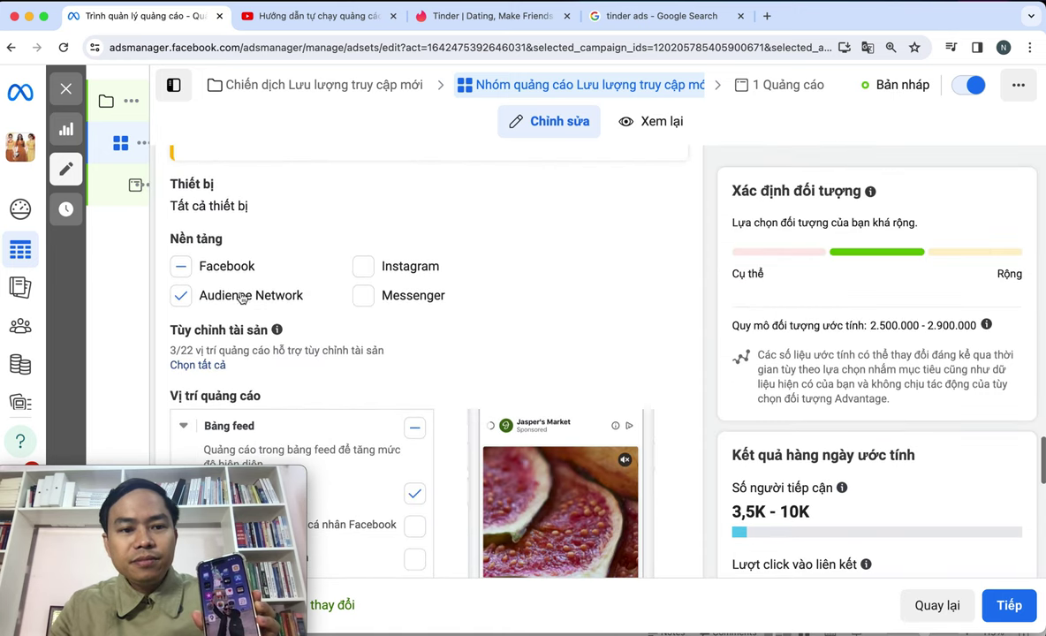
drag(308, 302, 202, 303)
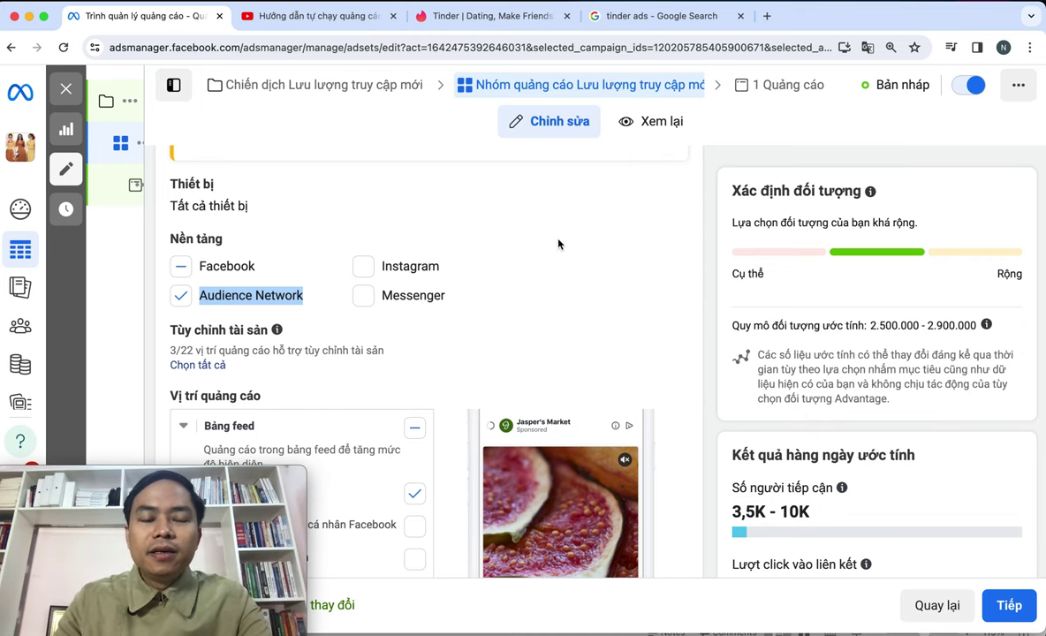
scroll(558, 240, down, 5)
scroll(715, 358, down, 4)
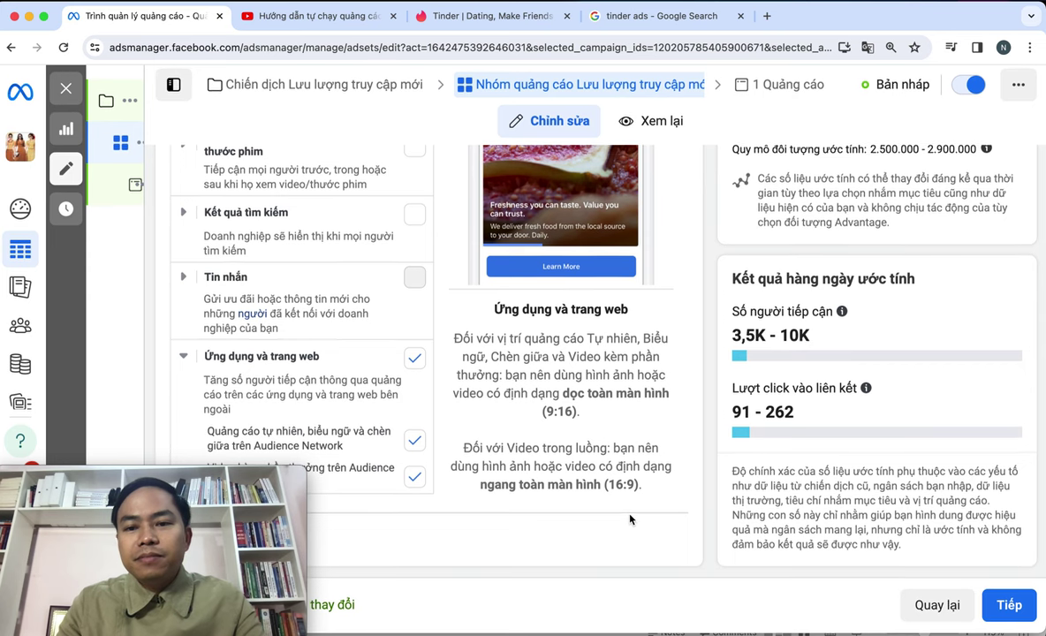
- Advance to the ad level and look over the ad name, partnership ad and "Nhận diện" sections
click(1005, 606)
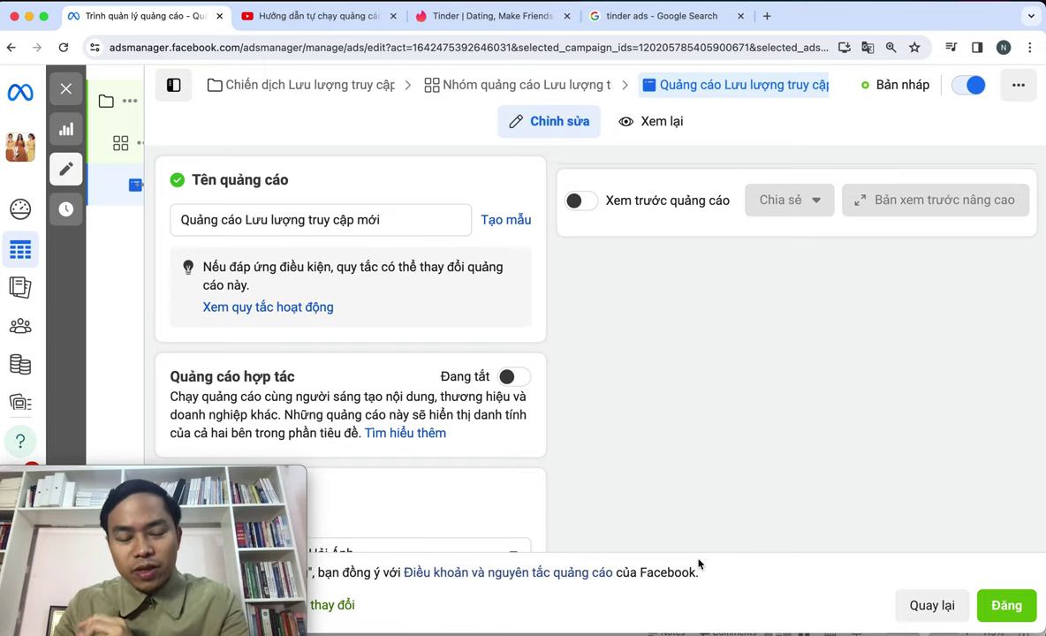
scroll(774, 547, down, 1)
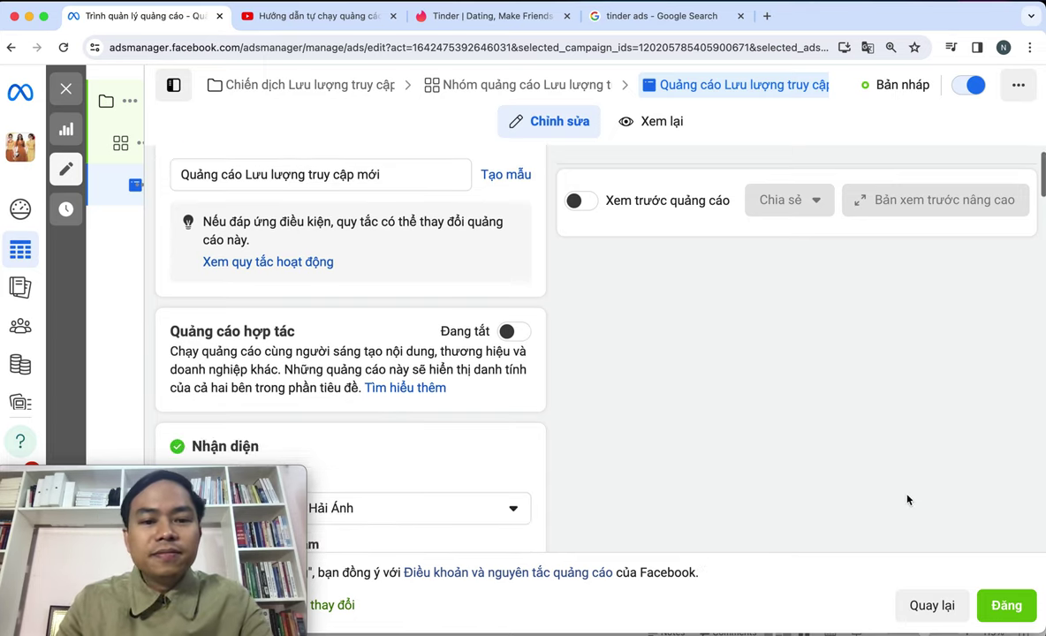
scroll(908, 500, up, 1)
scroll(908, 500, down, 3)
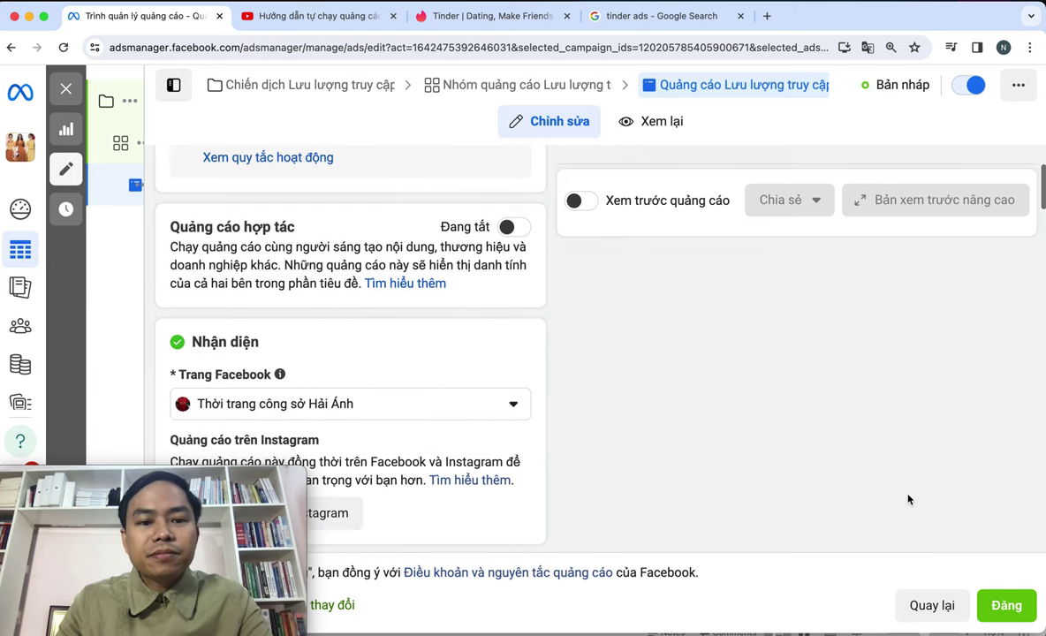
- Turn on the ad's "Quảng cáo hợp tác" option to inspect its partnership settings, and switch it back off
scroll(909, 500, down, 2)
scroll(850, 468, up, 1)
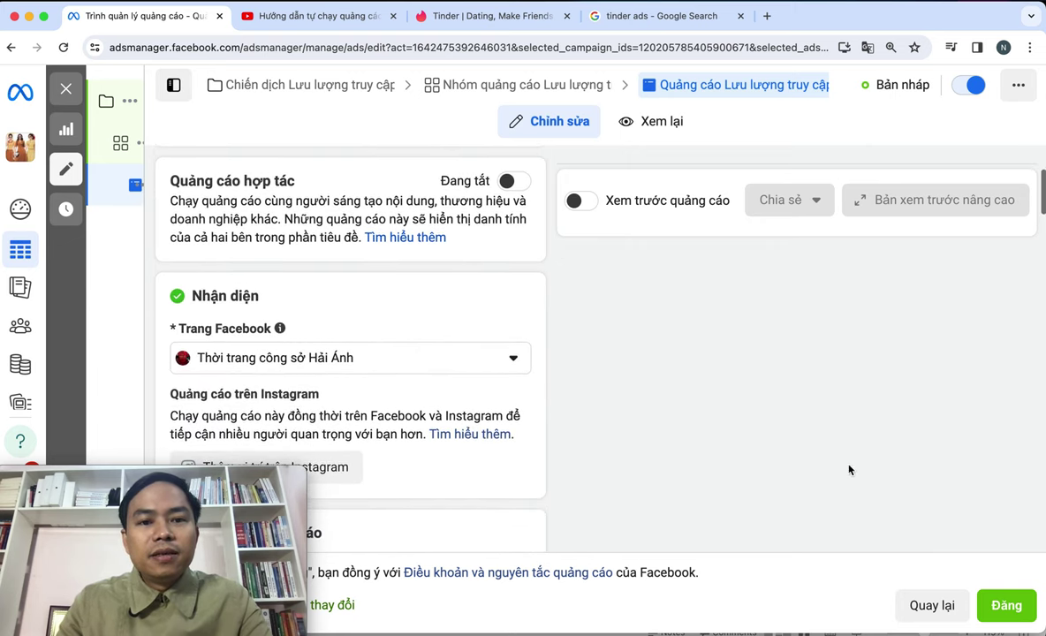
scroll(705, 421, down, 1)
scroll(618, 420, up, 1)
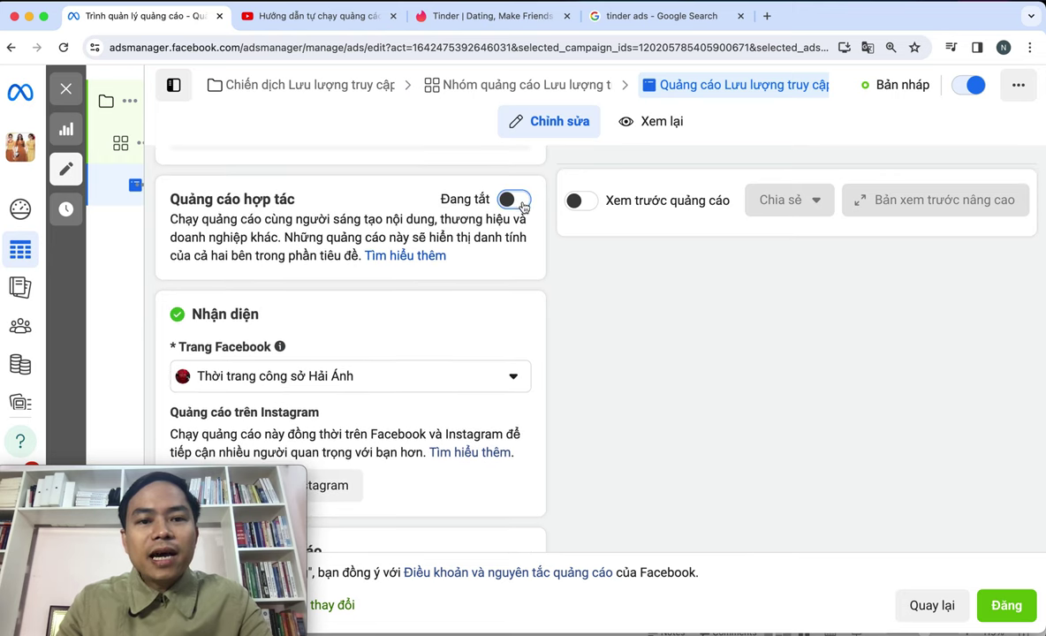
click(520, 202)
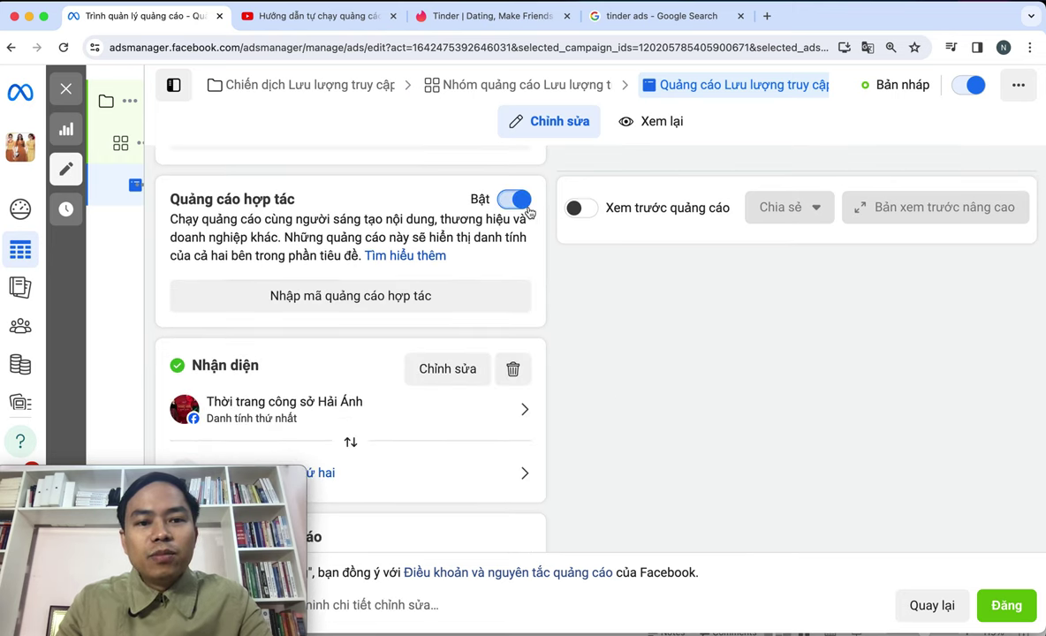
scroll(587, 406, down, 2)
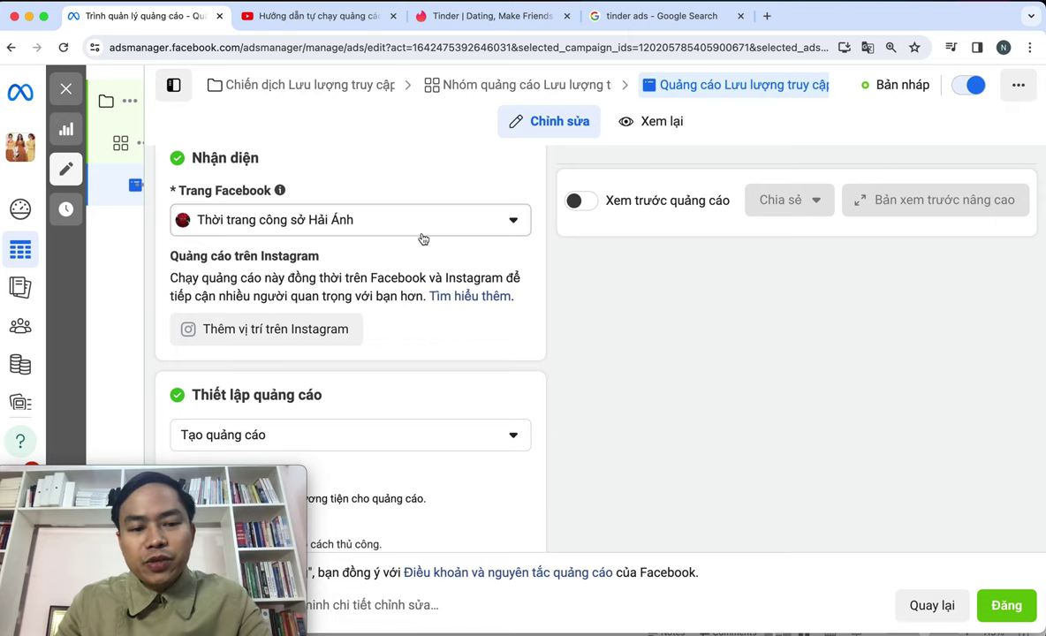
- Examine the "Thiết lập quảng cáo" section, covering the content source, the "Định dạng" choices and the "Quảng cáo đa bên" option
scroll(500, 300, down, 2)
scroll(375, 257, down, 2)
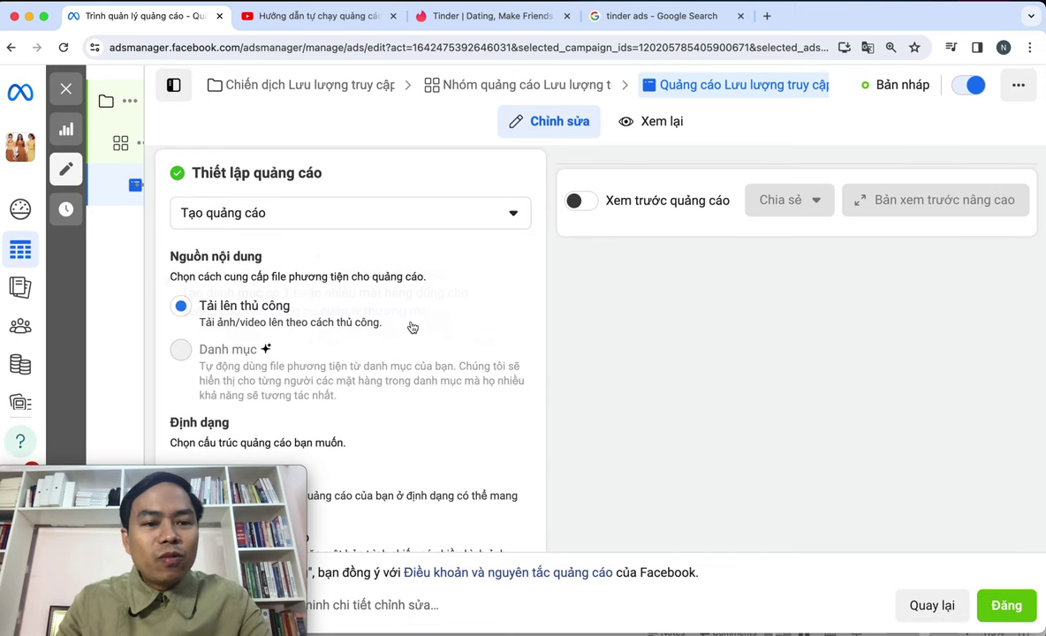
scroll(433, 372, down, 3)
scroll(451, 406, down, 2)
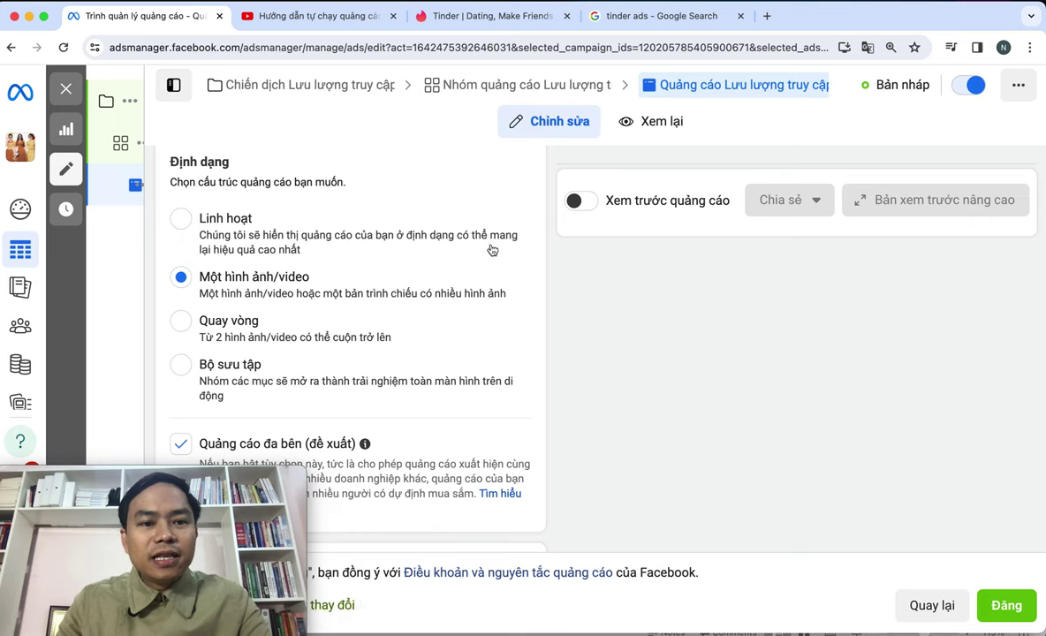
scroll(455, 232, down, 1)
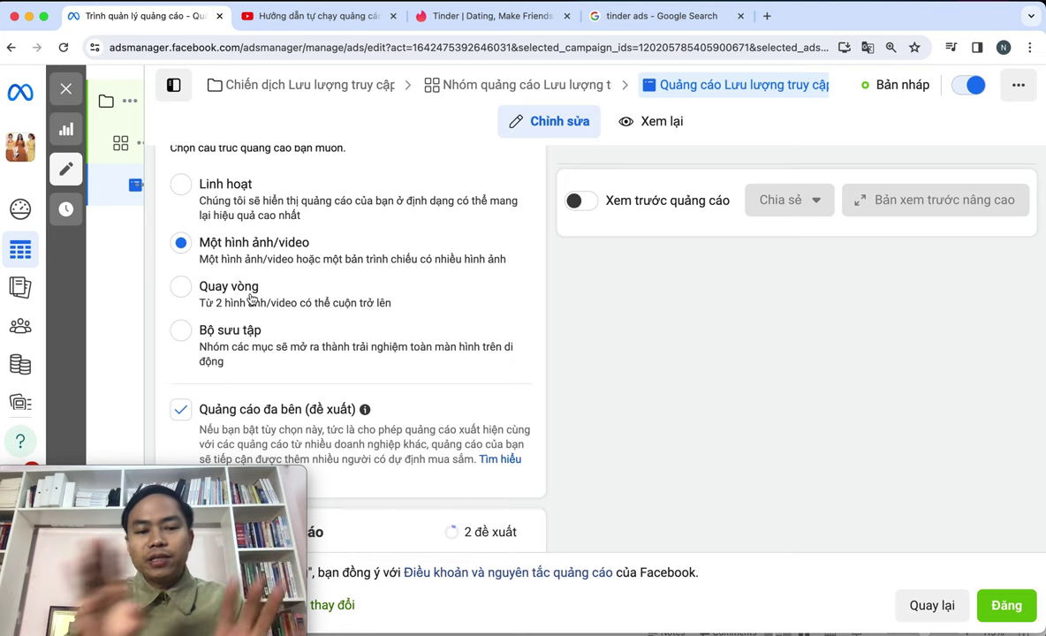
scroll(251, 298, down, 2)
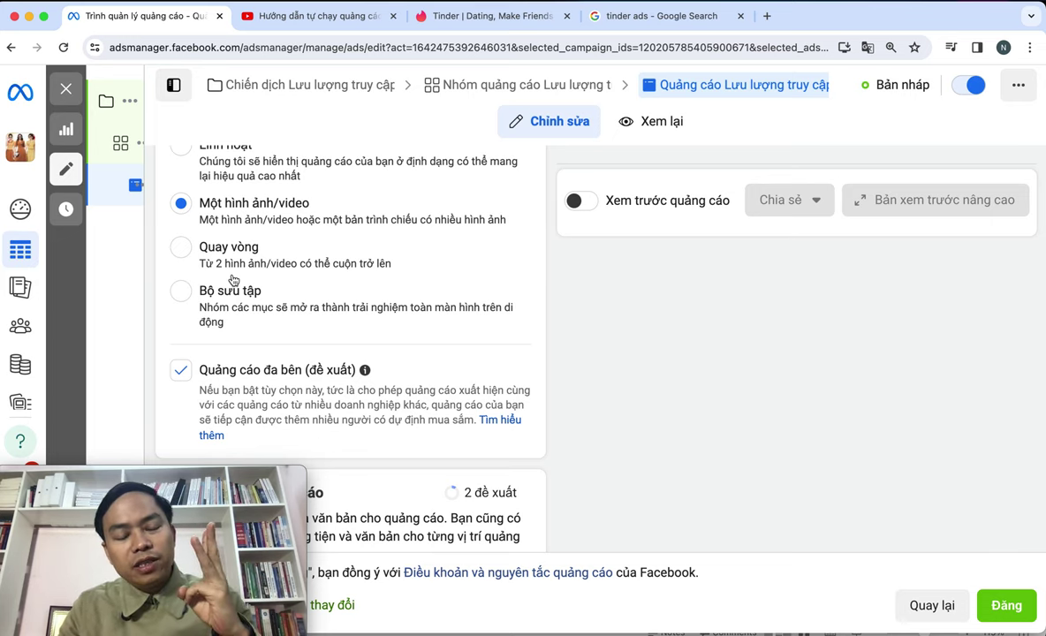
scroll(233, 280, down, 2)
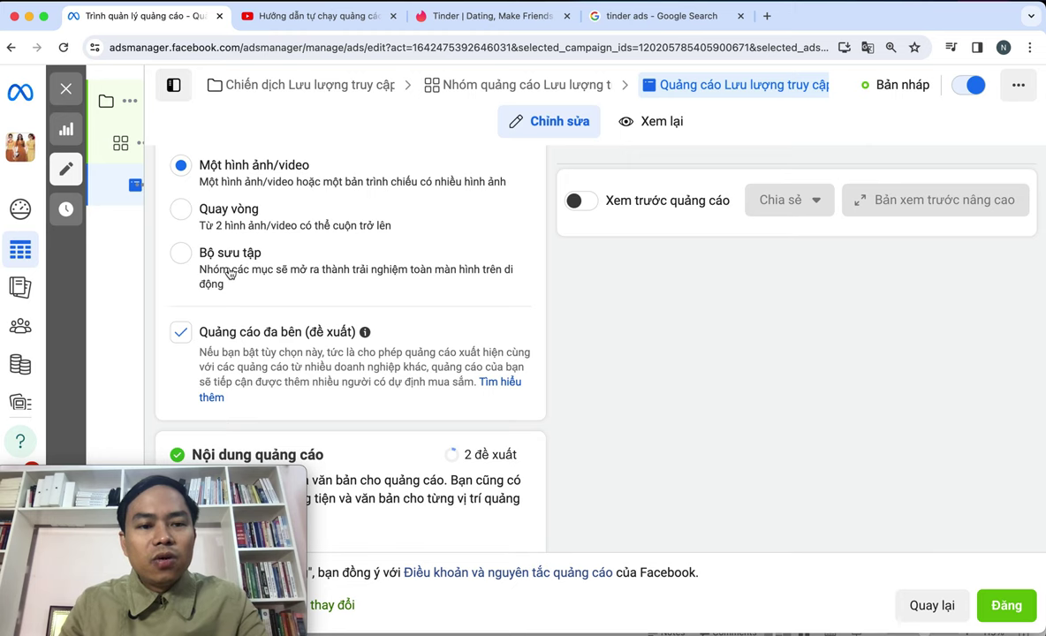
scroll(402, 408, down, 2)
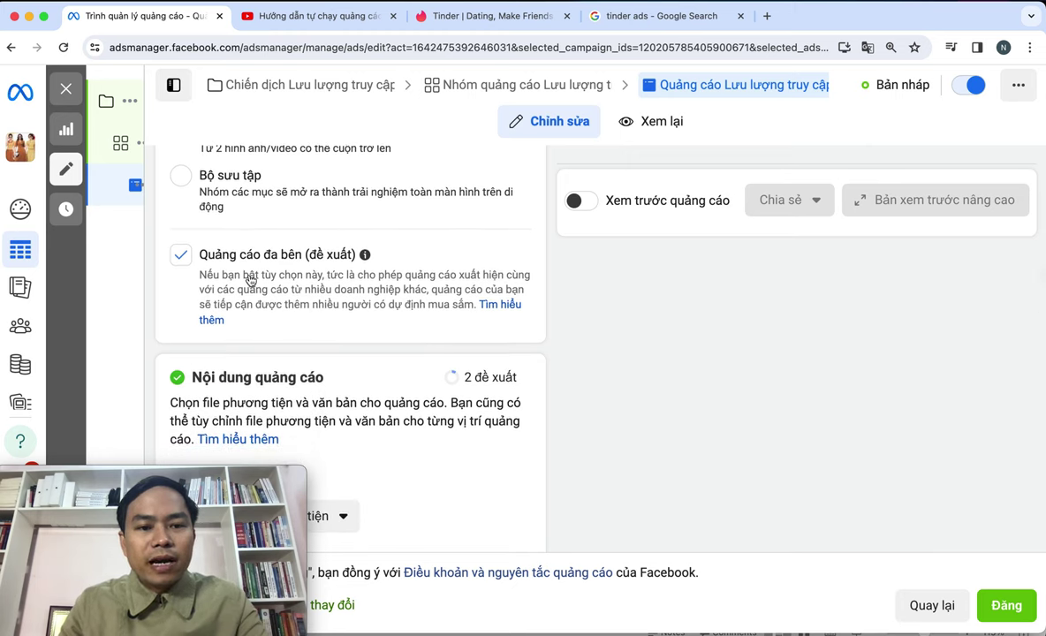
scroll(274, 292, down, 1)
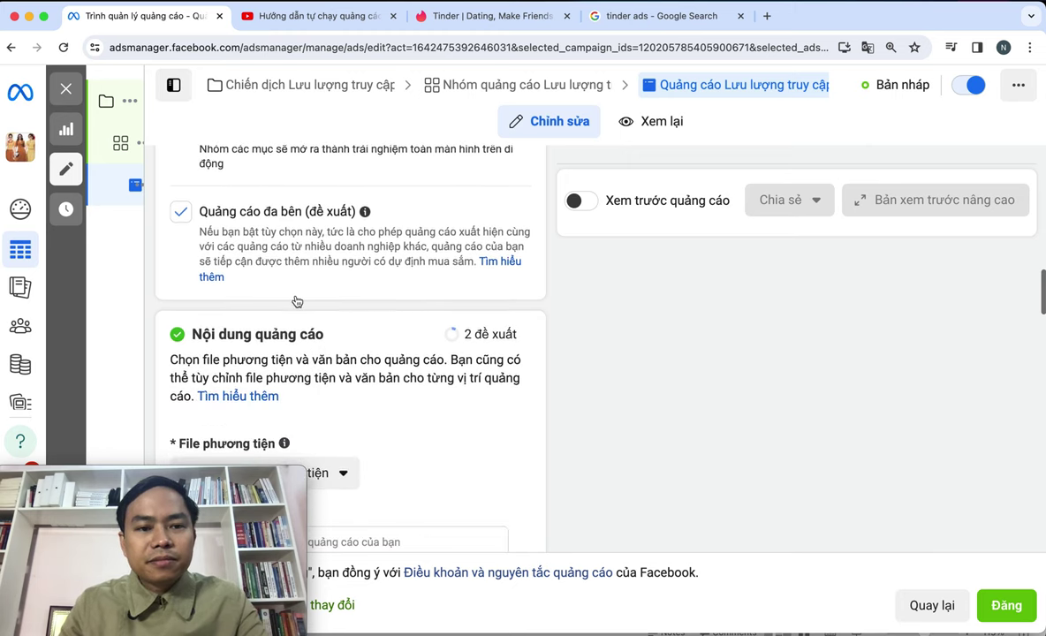
- Add the 1500 × 912 account image of the woman holding orange slices as the ad's media and proceed to cropping
scroll(296, 302, down, 4)
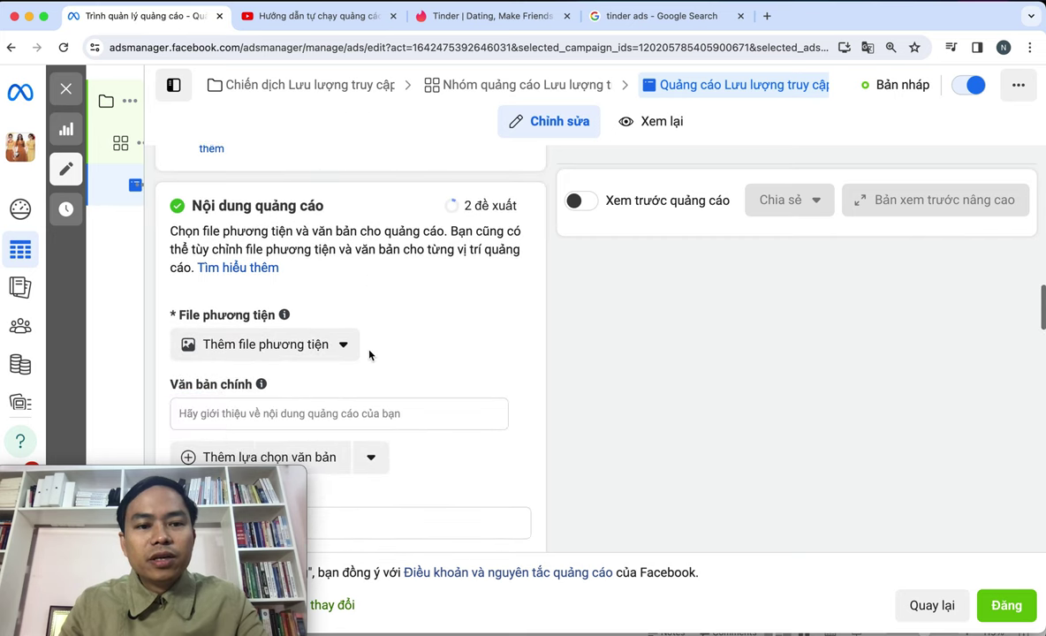
scroll(362, 336, up, 1)
scroll(352, 292, down, 1)
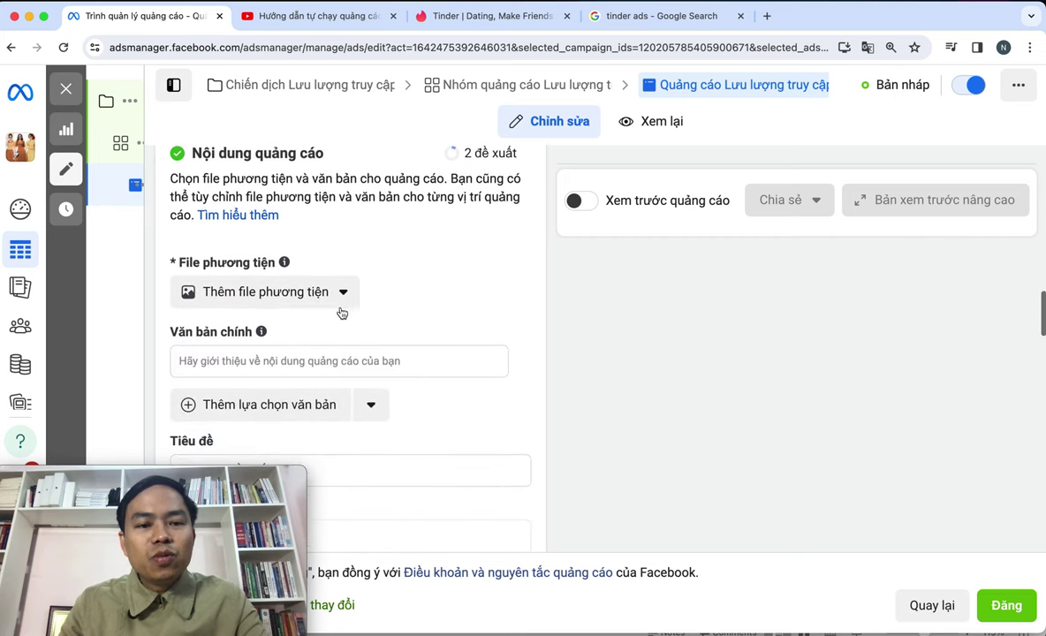
scroll(335, 296, down, 2)
scroll(380, 279, up, 1)
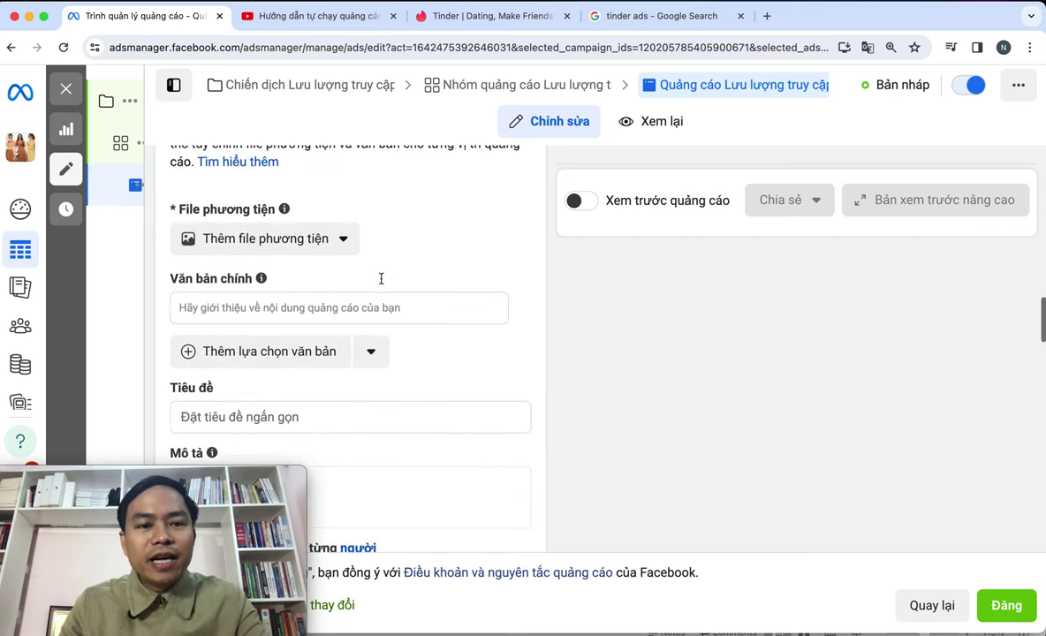
click(322, 241)
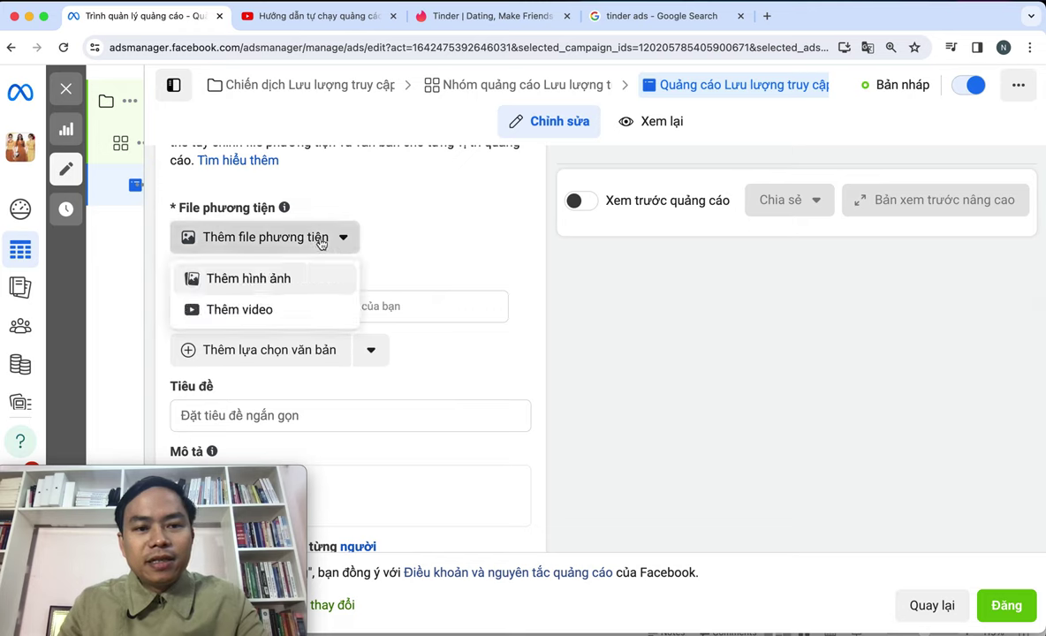
click(280, 280)
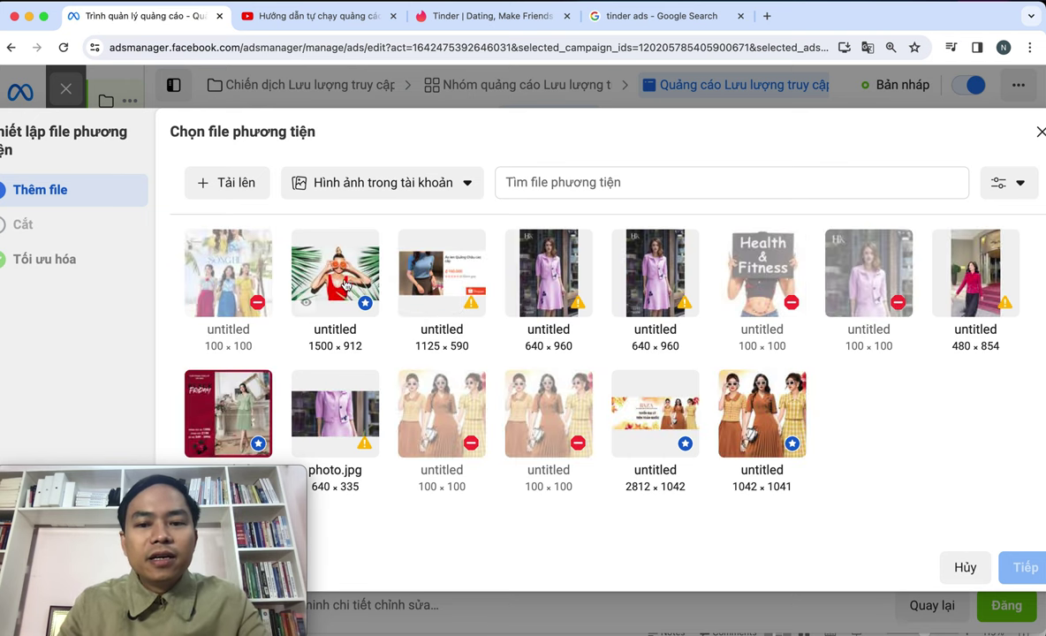
click(341, 282)
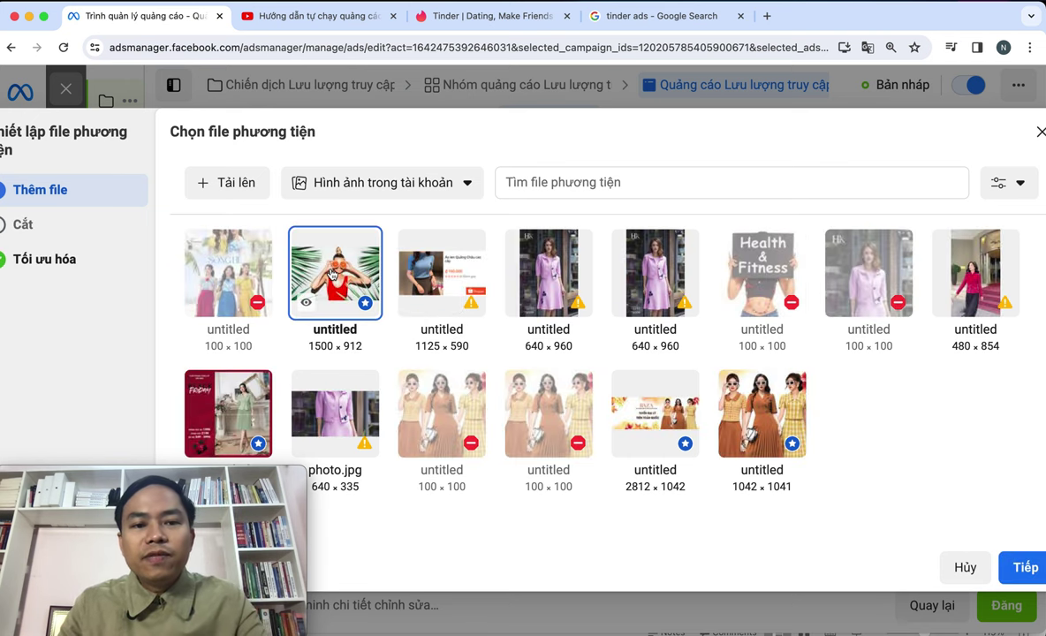
click(1027, 569)
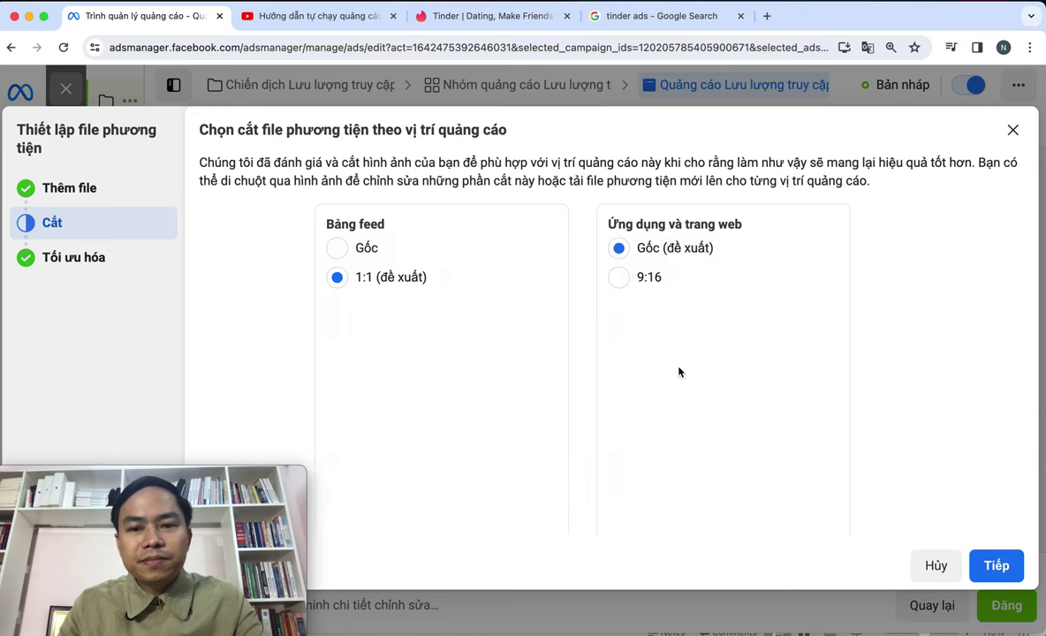
- Set the image crop for "Ứng dụng và trang web" to 9:16 and compare it with the "Bảng feed" crop
scroll(419, 321, down, 2)
scroll(425, 301, up, 2)
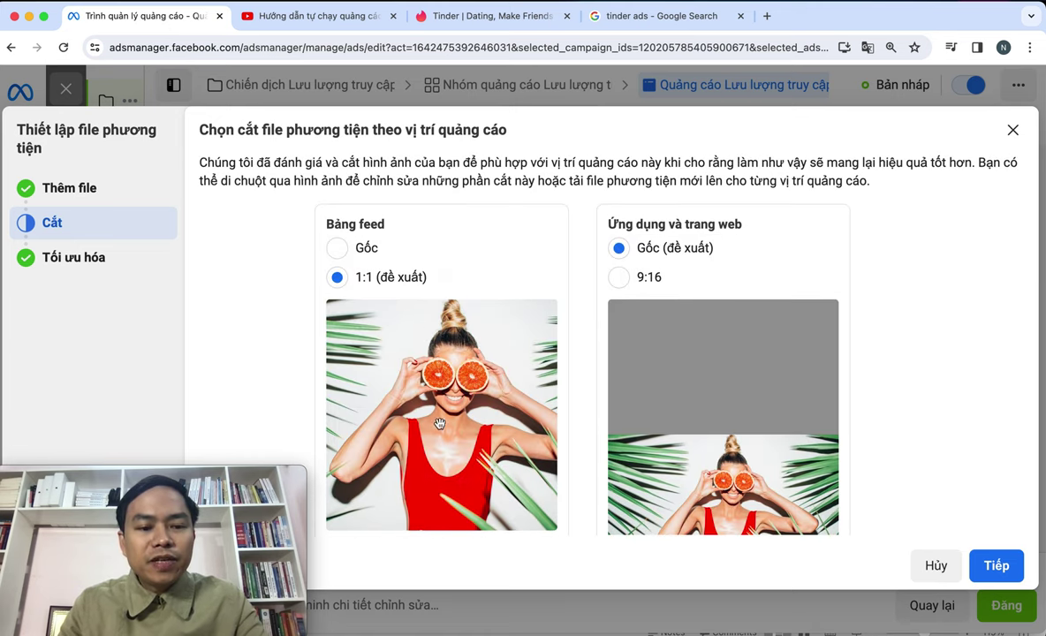
scroll(742, 297, down, 3)
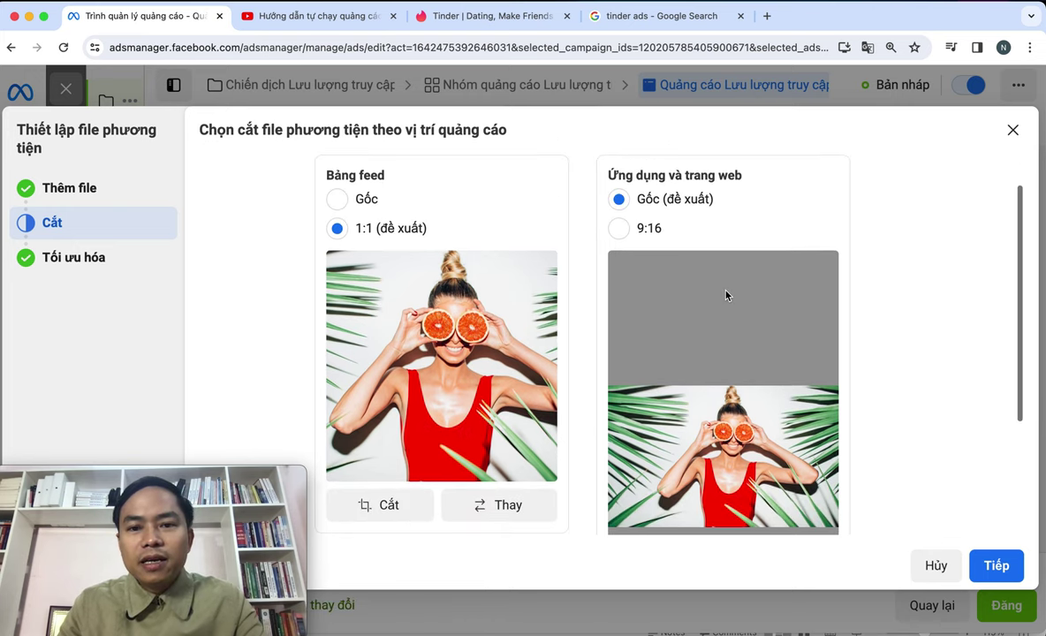
click(618, 228)
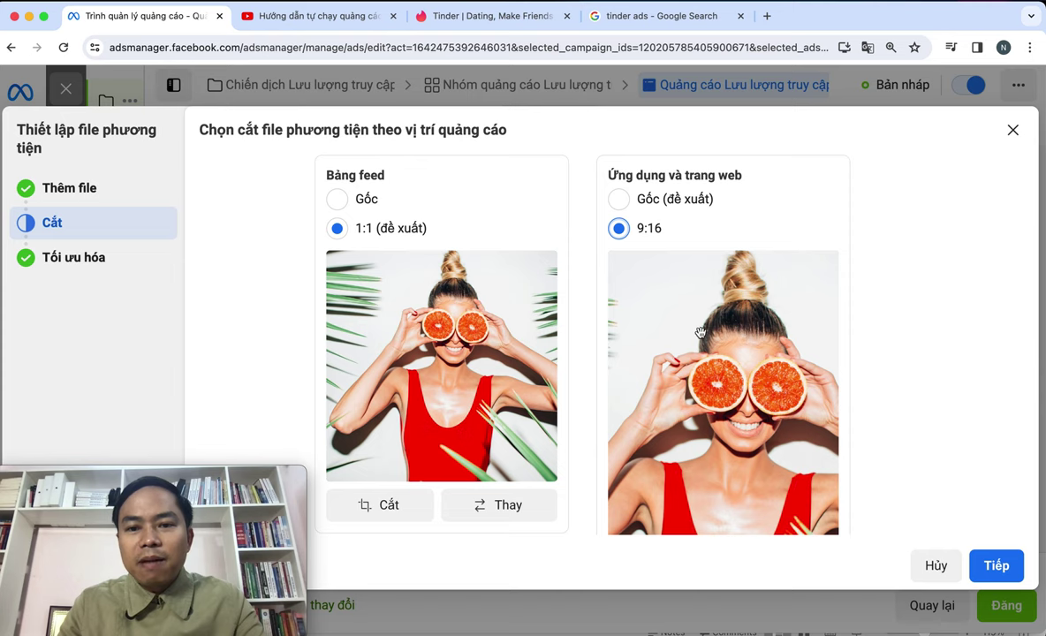
scroll(708, 327, down, 3)
scroll(700, 333, up, 2)
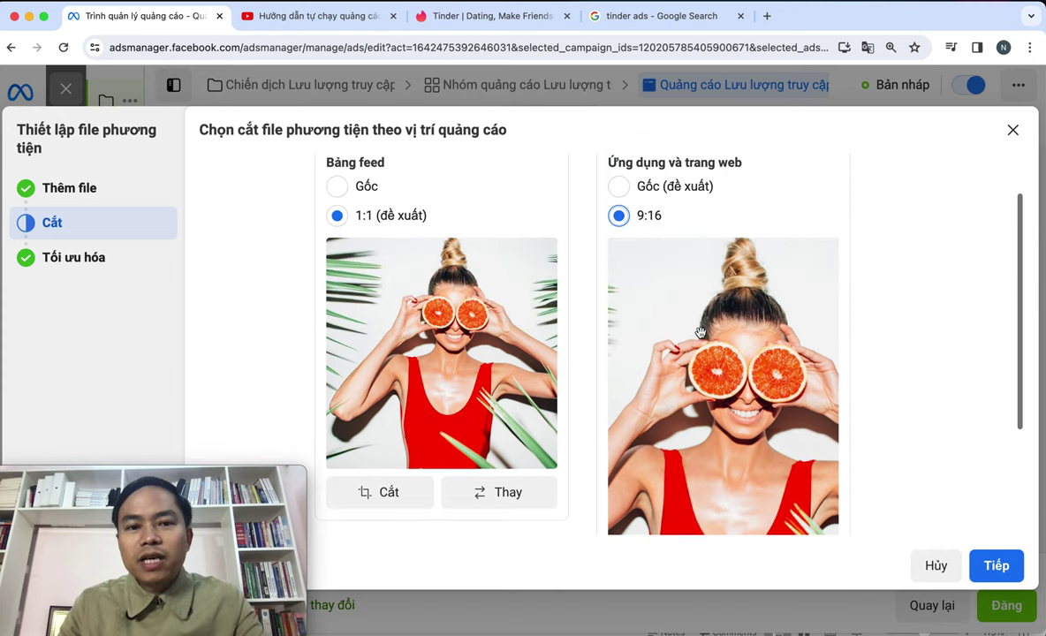
scroll(701, 333, down, 3)
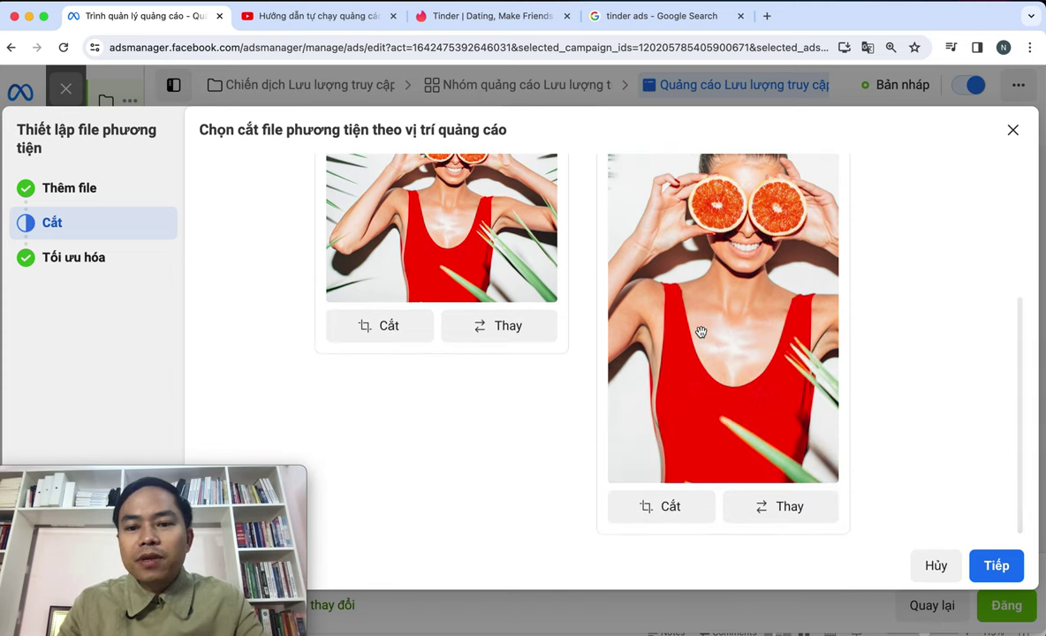
scroll(680, 349, up, 4)
scroll(661, 362, down, 4)
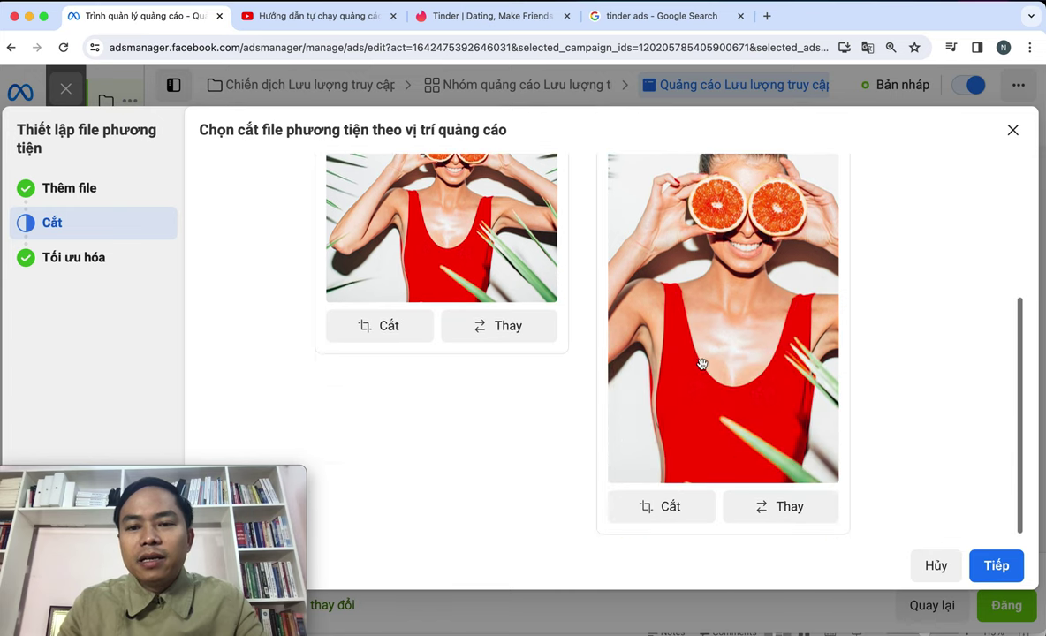
scroll(702, 364, up, 2)
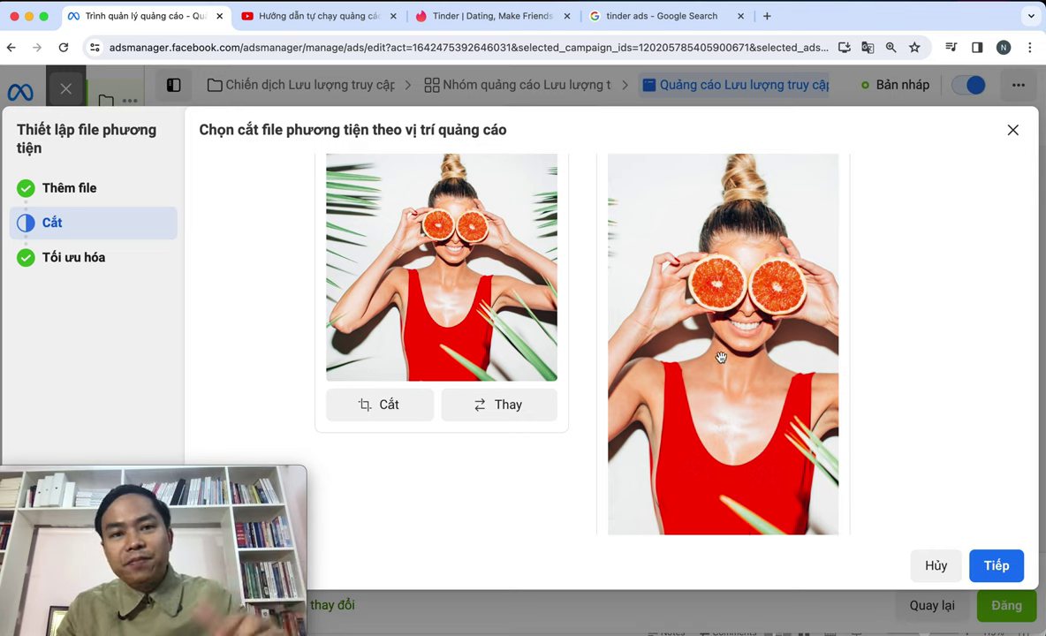
- Switch past the Tinder homepage to the Google image results for "tinder ads" and examine the example ad creatives and related images
click(491, 18)
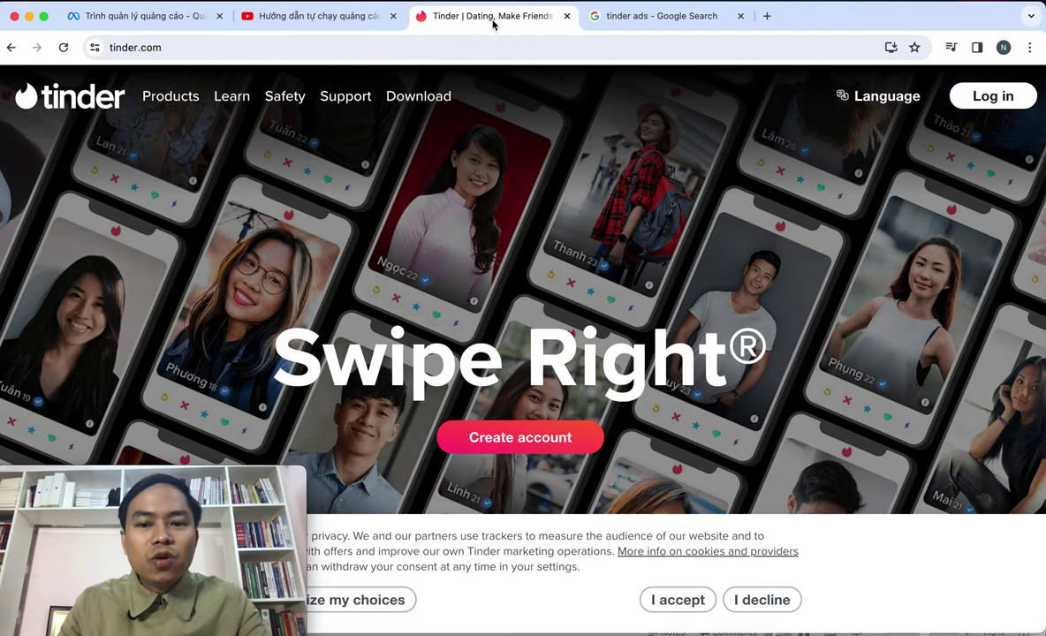
click(625, 15)
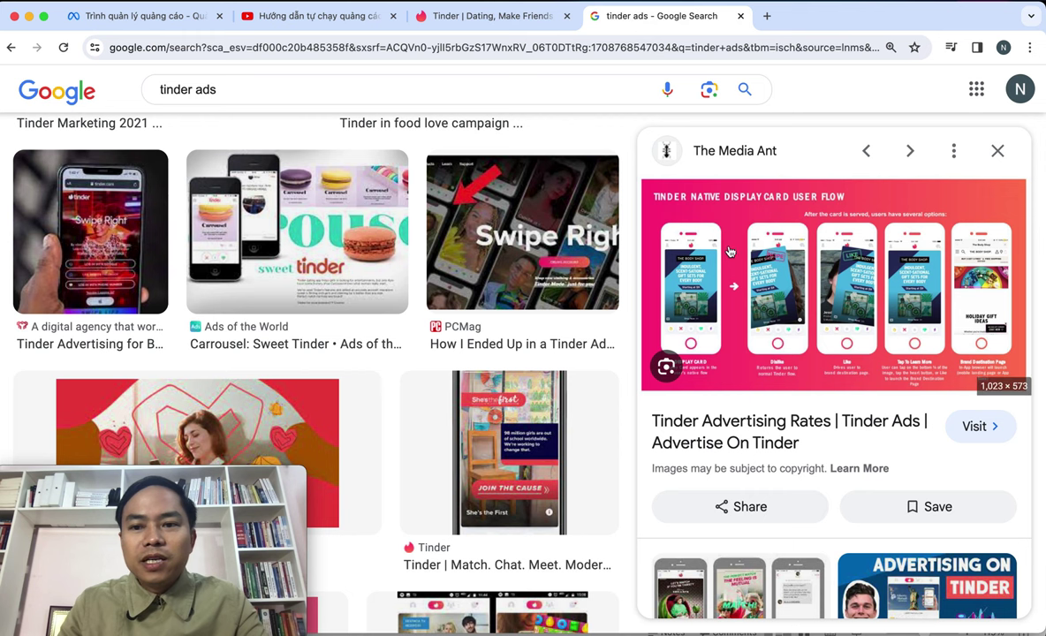
scroll(731, 261, down, 1)
scroll(732, 261, down, 10)
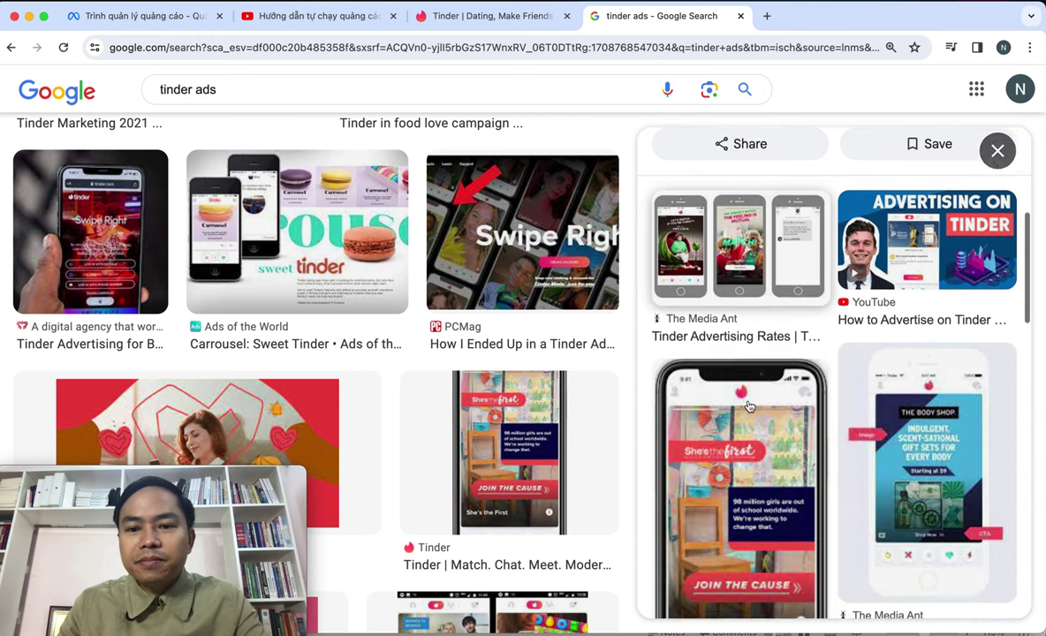
scroll(748, 406, down, 3)
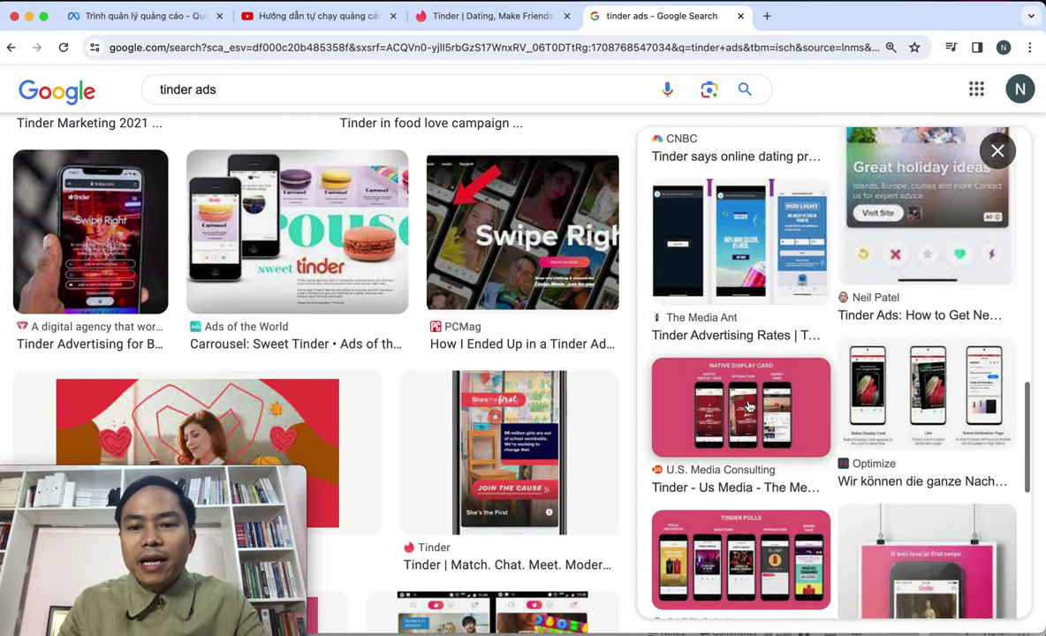
scroll(756, 436, down, 3)
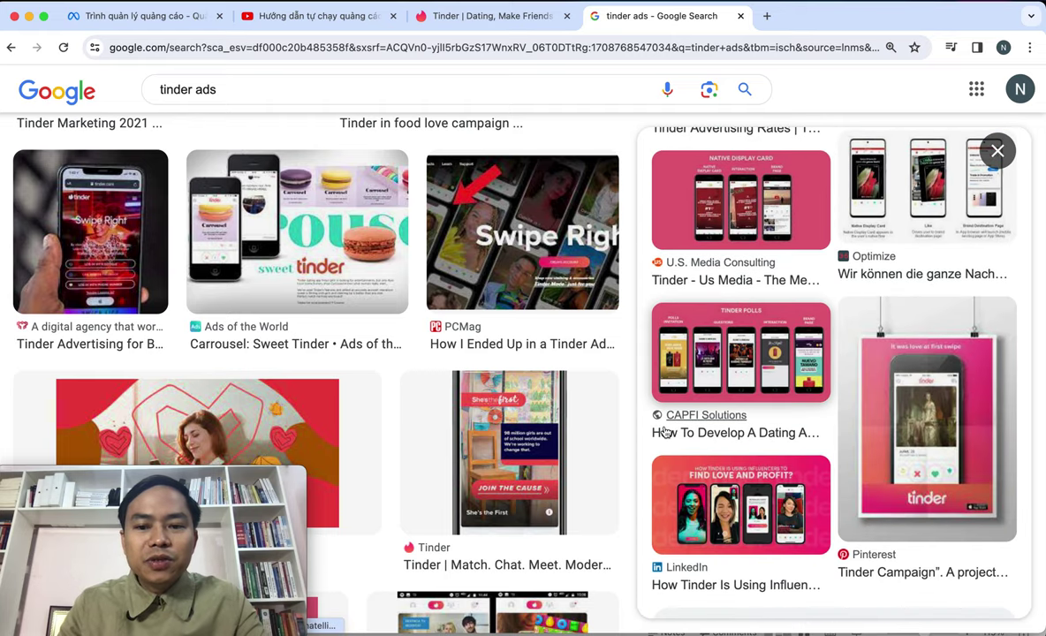
scroll(646, 431, down, 3)
scroll(486, 436, down, 6)
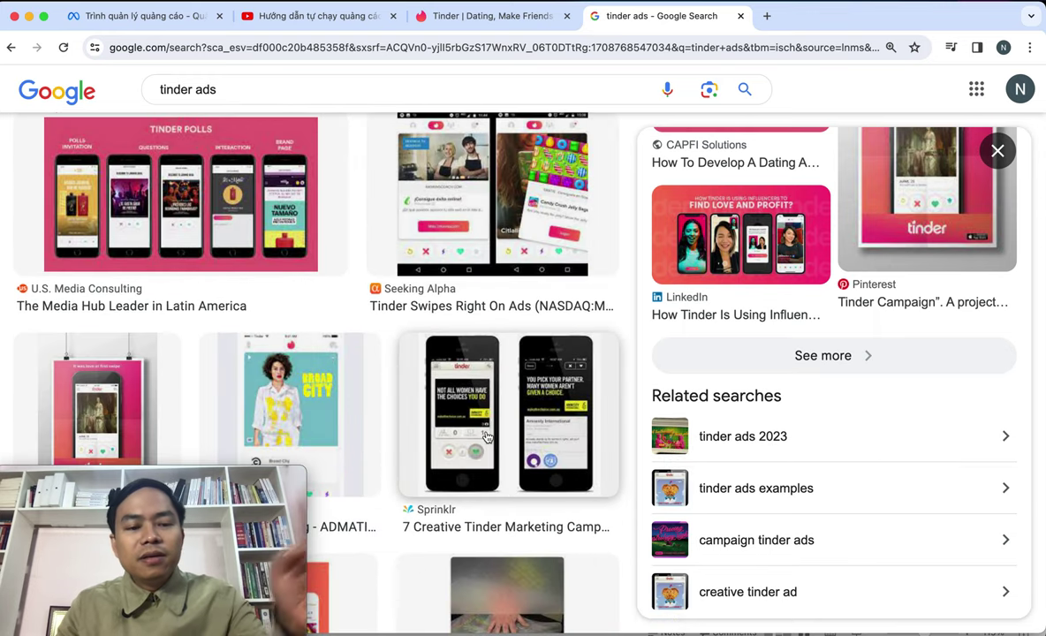
scroll(487, 436, up, 4)
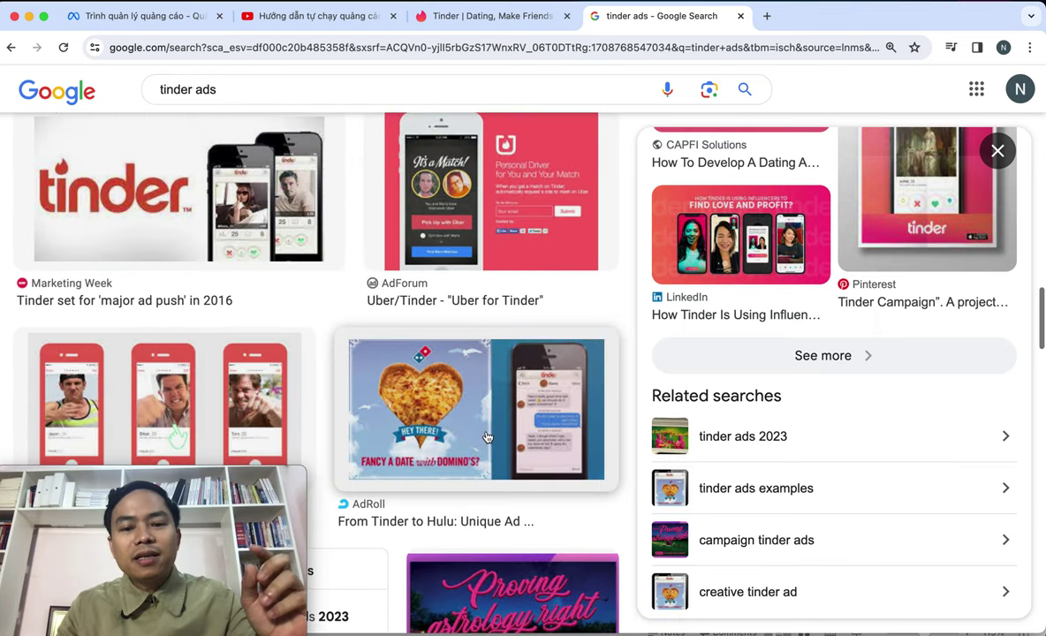
scroll(336, 429, up, 5)
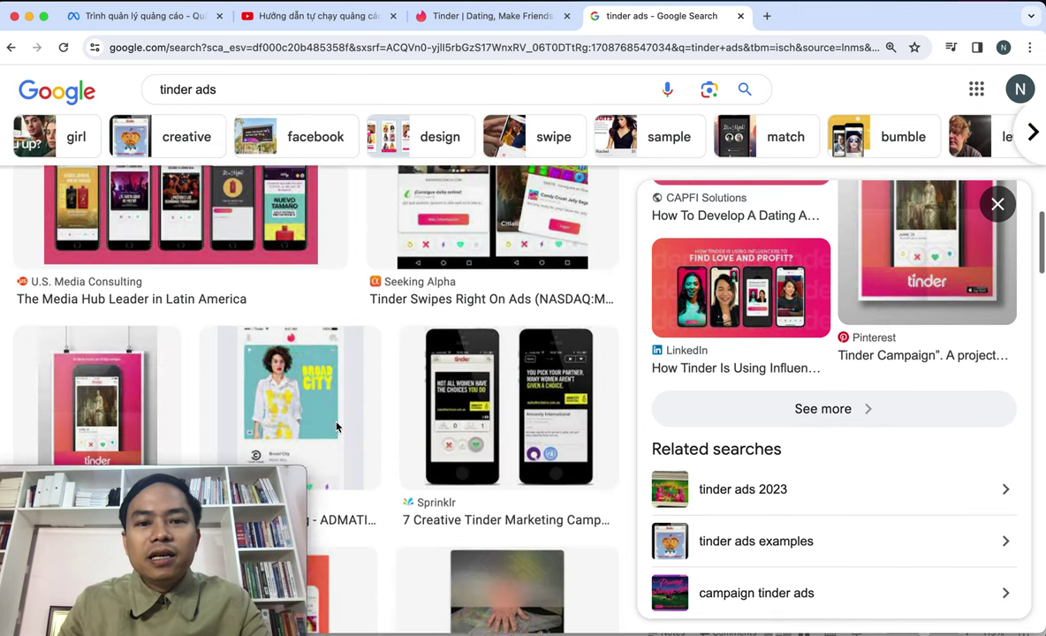
scroll(336, 429, up, 1)
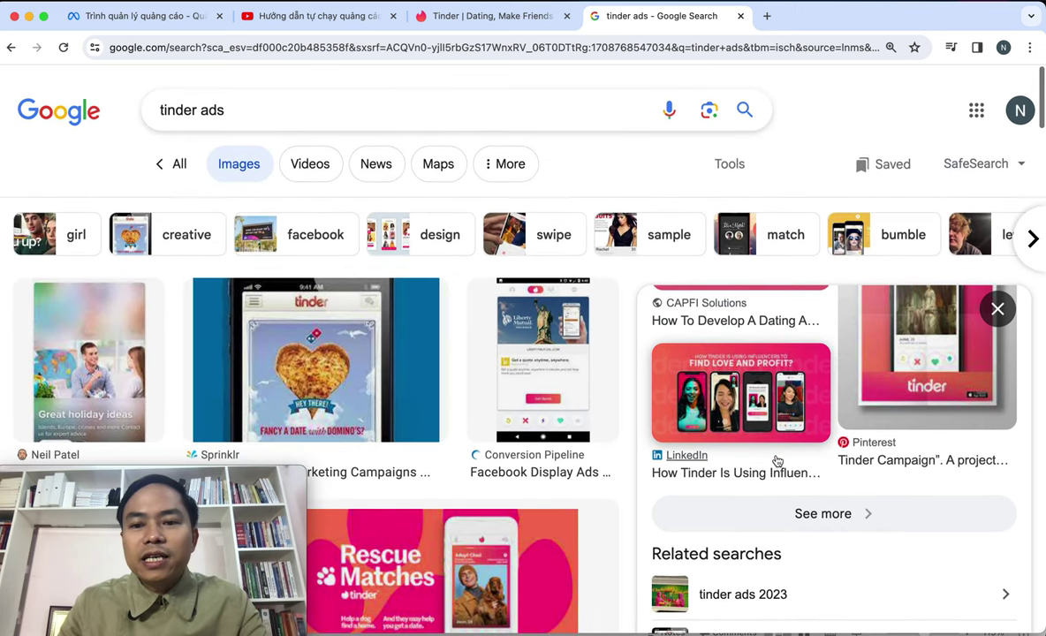
scroll(809, 408, up, 3)
scroll(810, 408, up, 5)
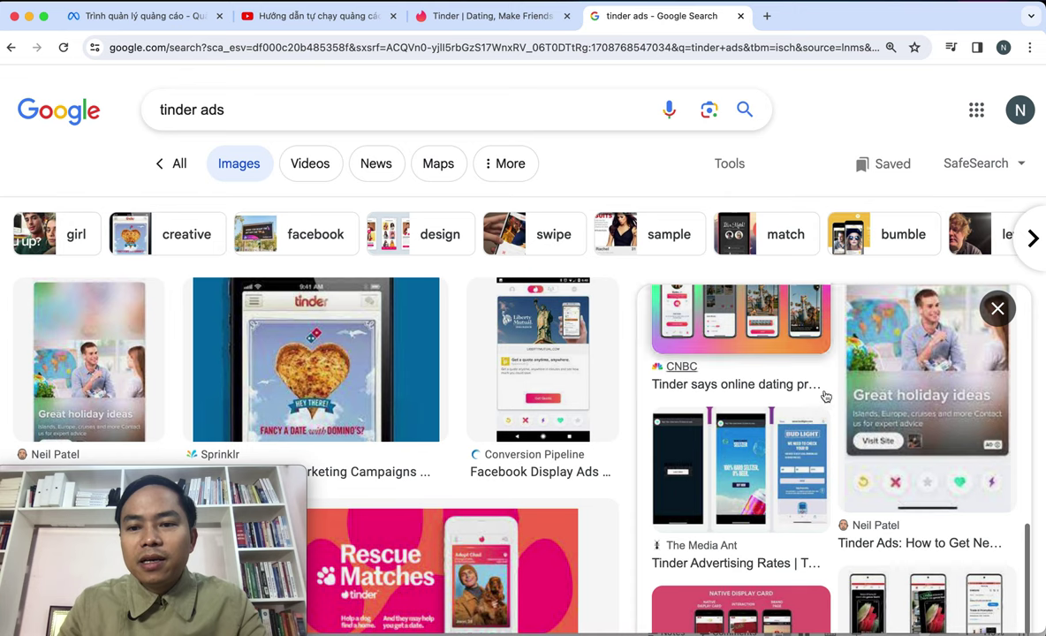
- Open the related "Great holiday ideas" Tinder ad example and examine its vertical creative and source title
click(938, 386)
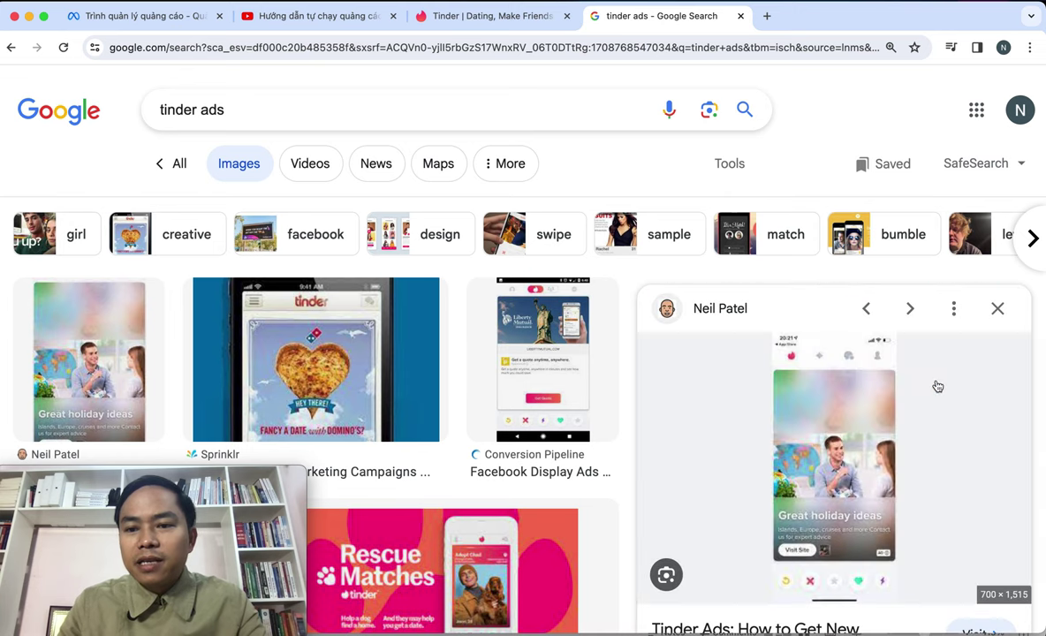
scroll(847, 416, down, 3)
scroll(847, 415, up, 2)
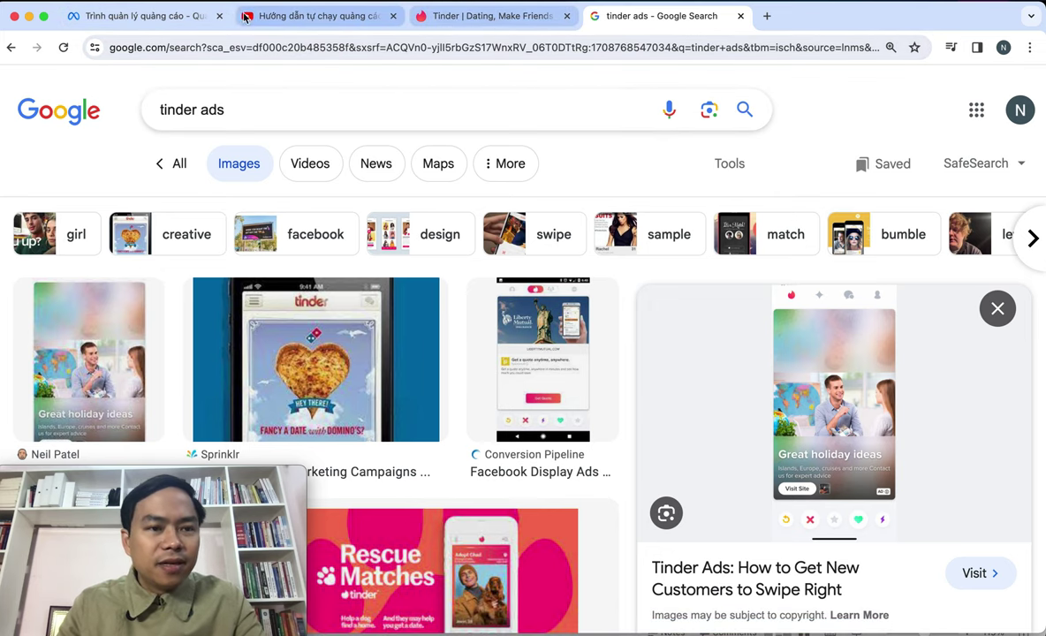
- Switch to Meta Ads Manager, accept the placement crops and finish the media setup with all Advantage+ optimisation options left on
click(190, 15)
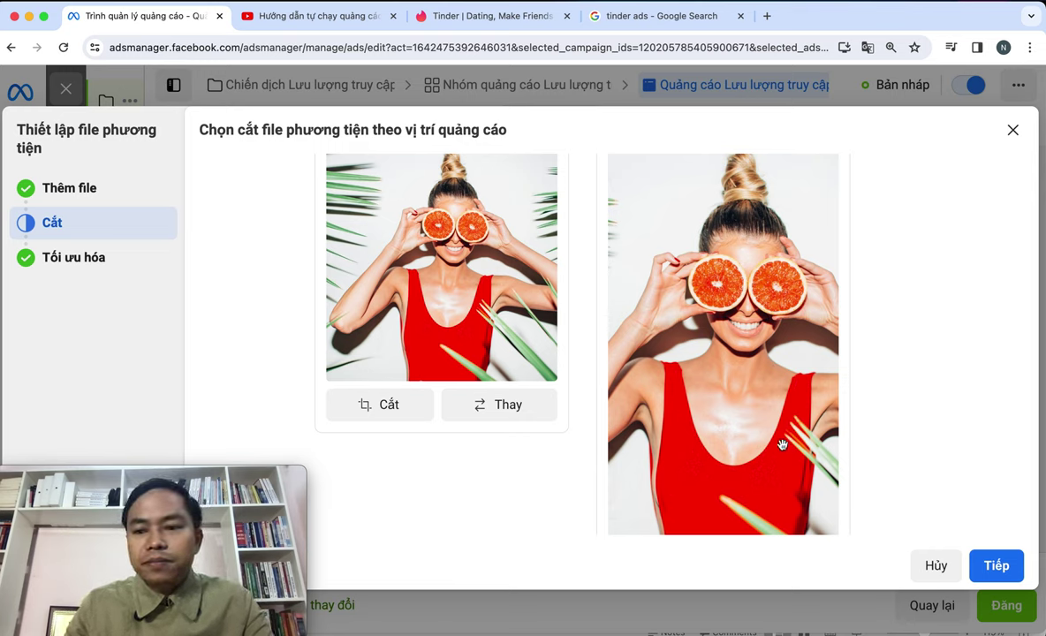
click(996, 565)
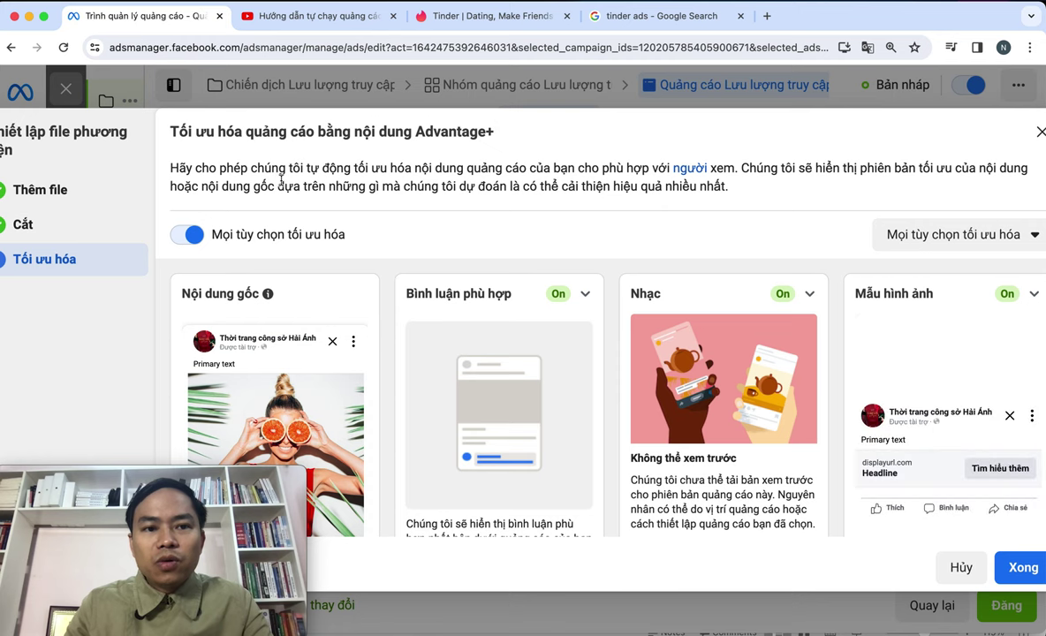
scroll(352, 168, down, 2)
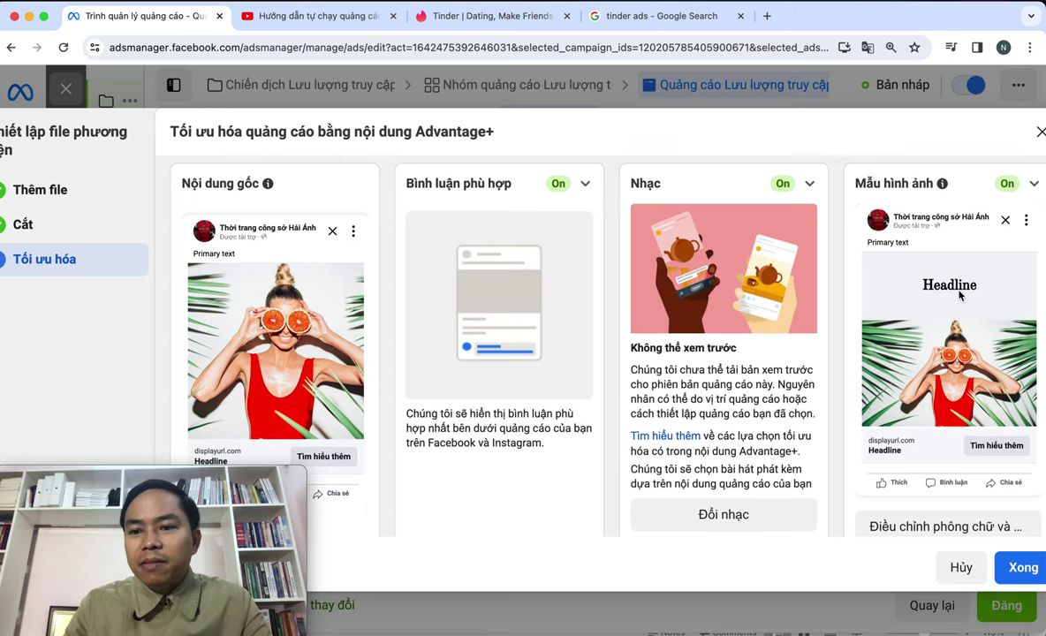
scroll(959, 314, down, 6)
scroll(958, 296, down, 2)
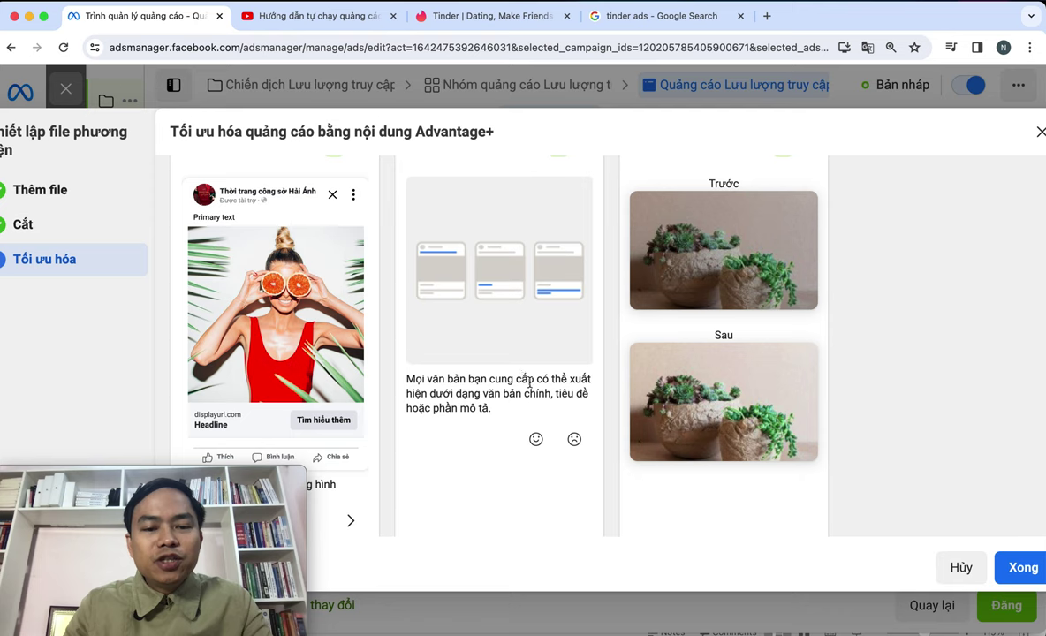
scroll(530, 386, down, 1)
scroll(566, 419, down, 1)
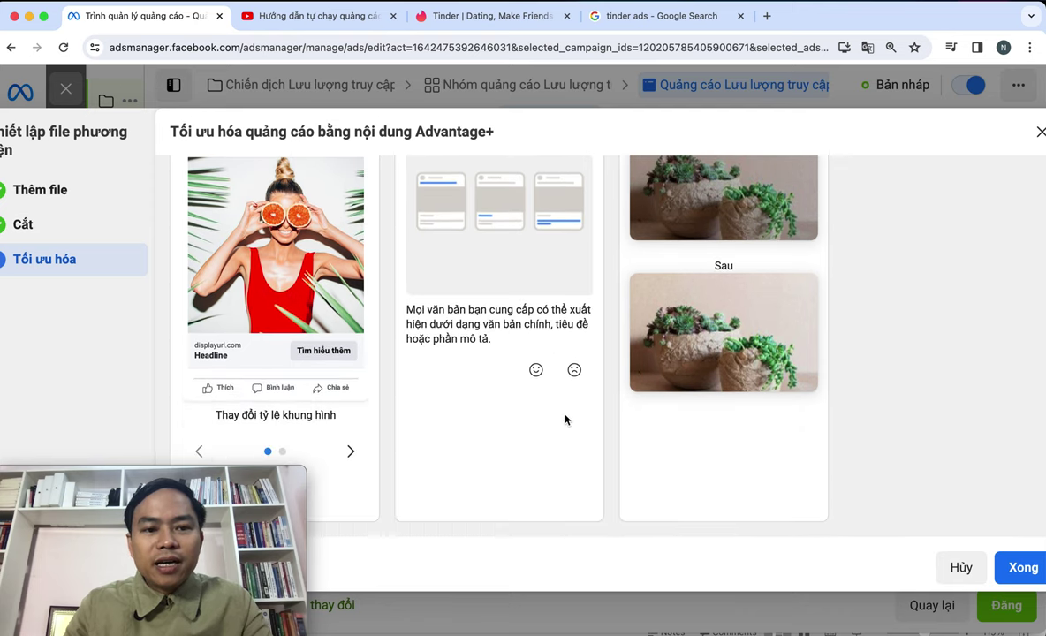
scroll(566, 419, up, 4)
scroll(566, 418, down, 4)
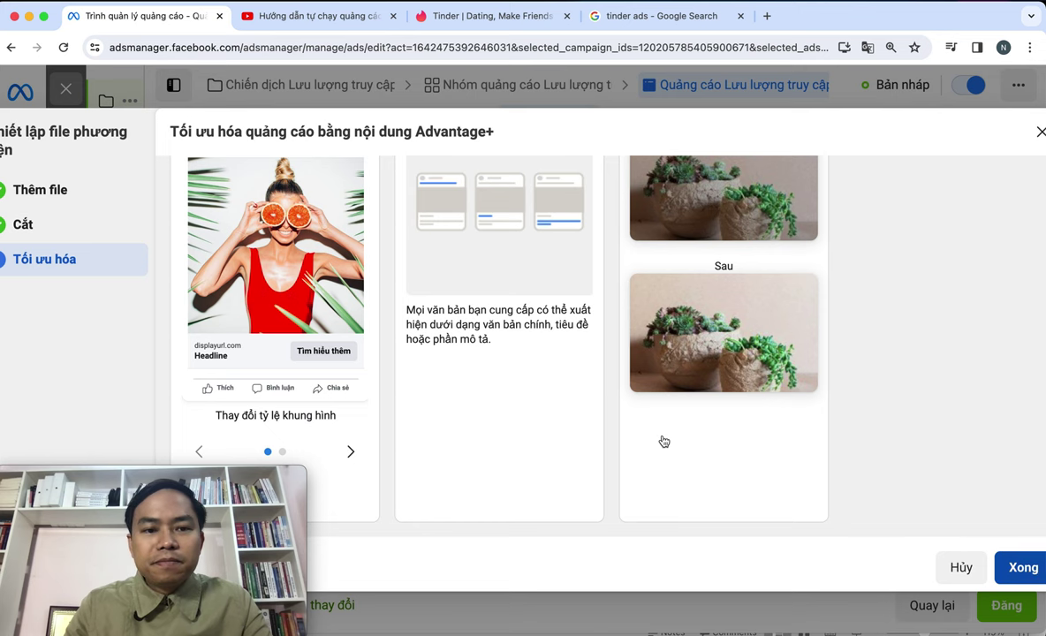
click(1023, 567)
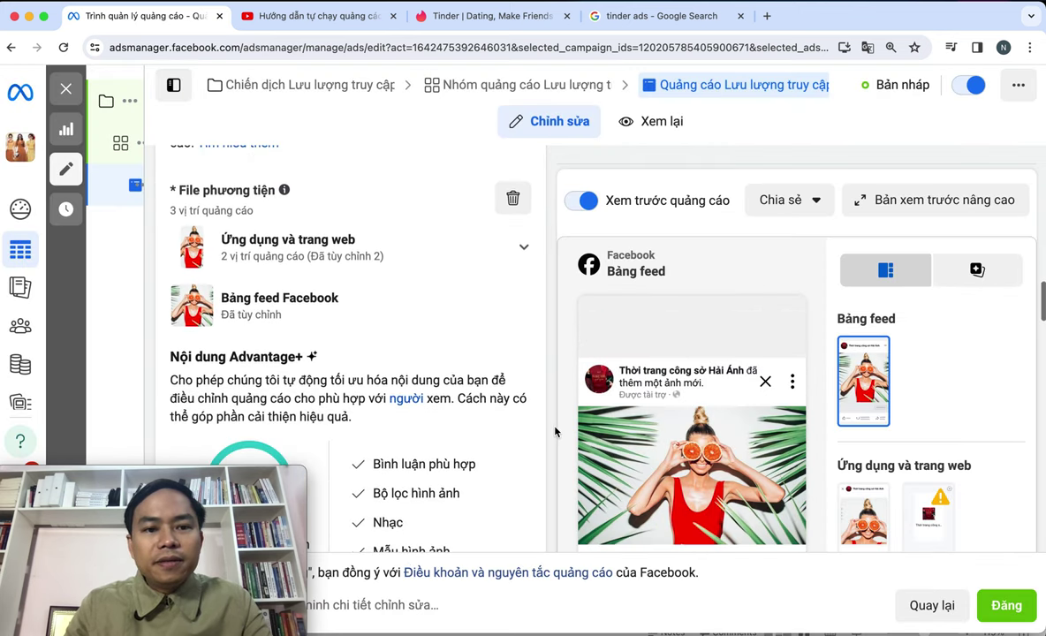
- Review the customised media under "File phương tiện" and the "Nội dung Advantage+" options of the ad
mouse_move(234, 243)
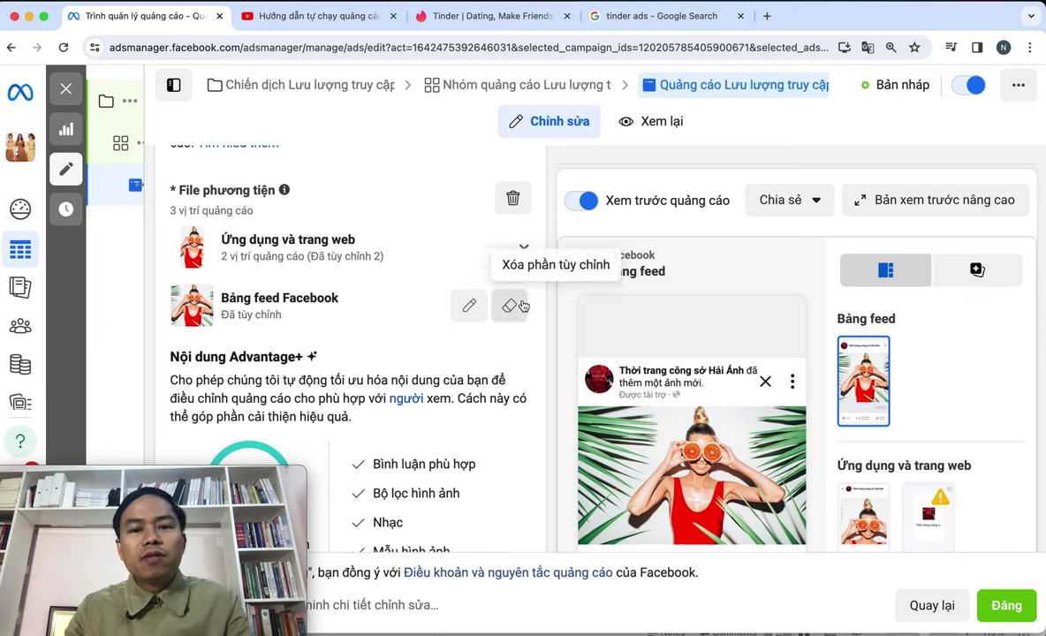
scroll(411, 319, down, 2)
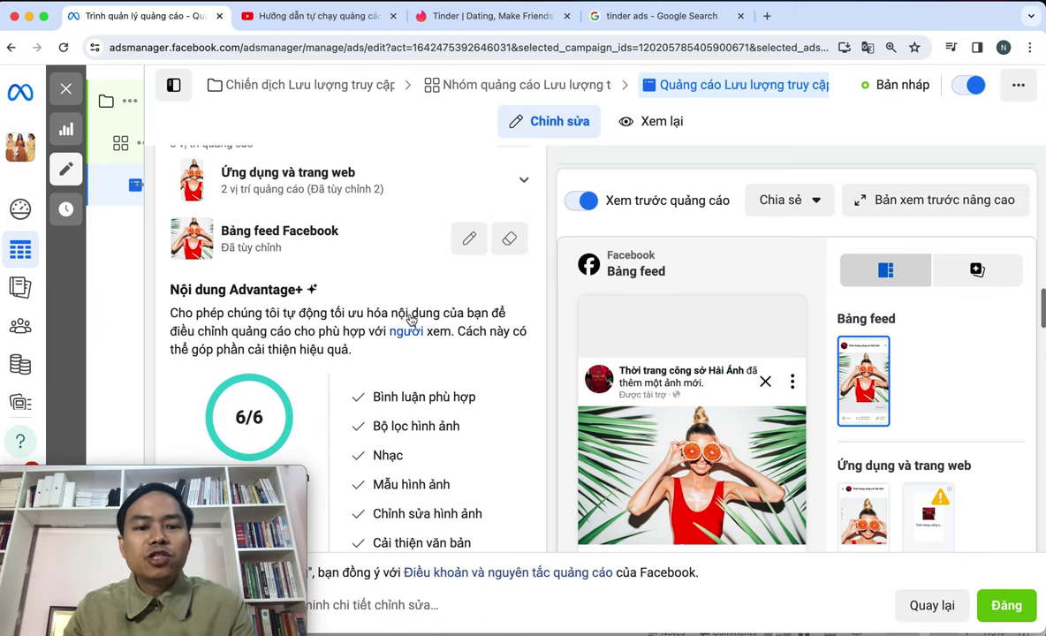